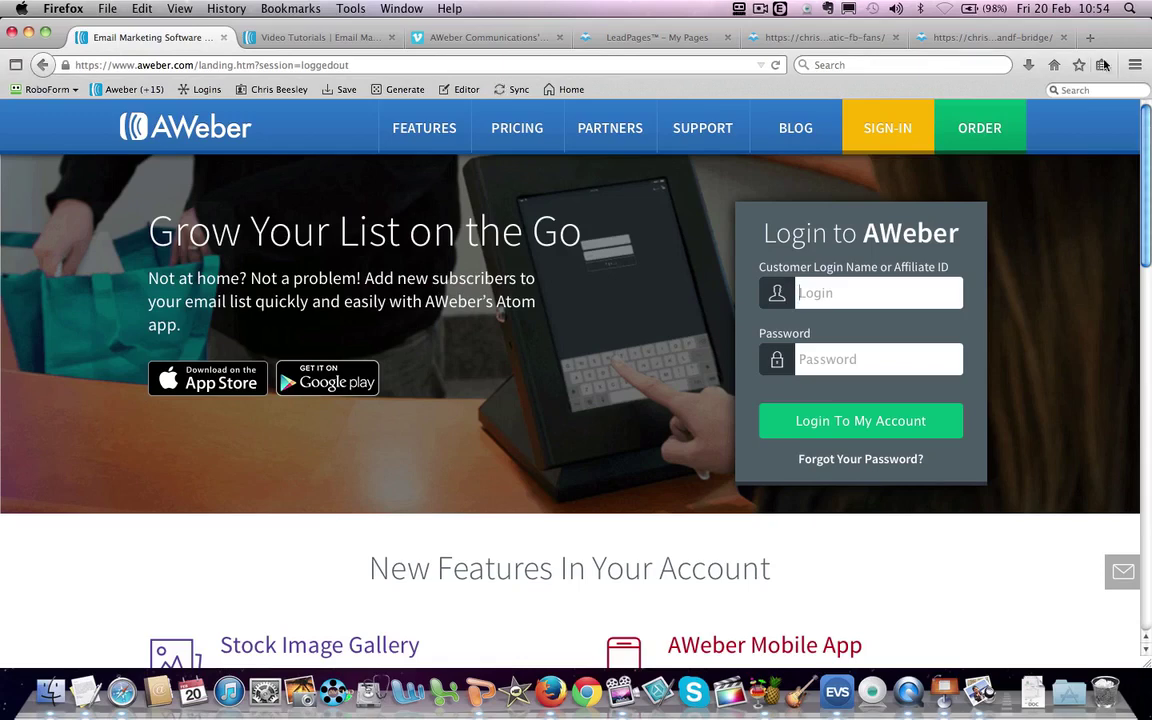
Log in to the AWeber account with the saved main AWeber login name and password
left_click(131, 89)
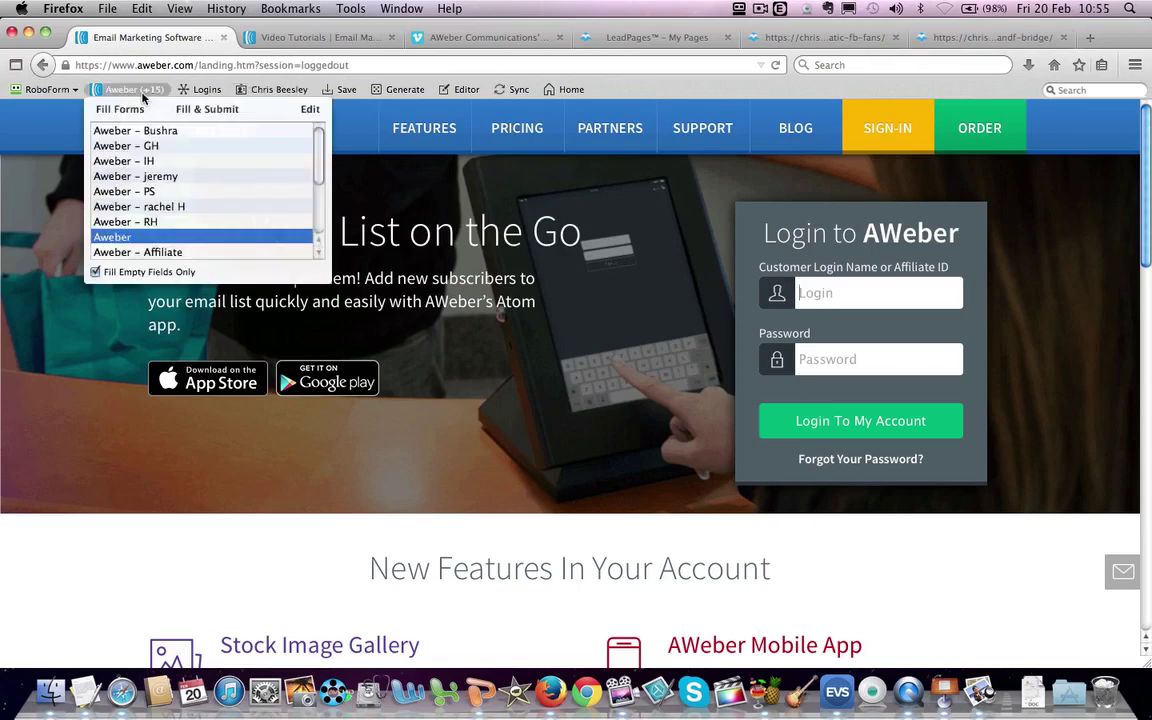
left_click(207, 109)
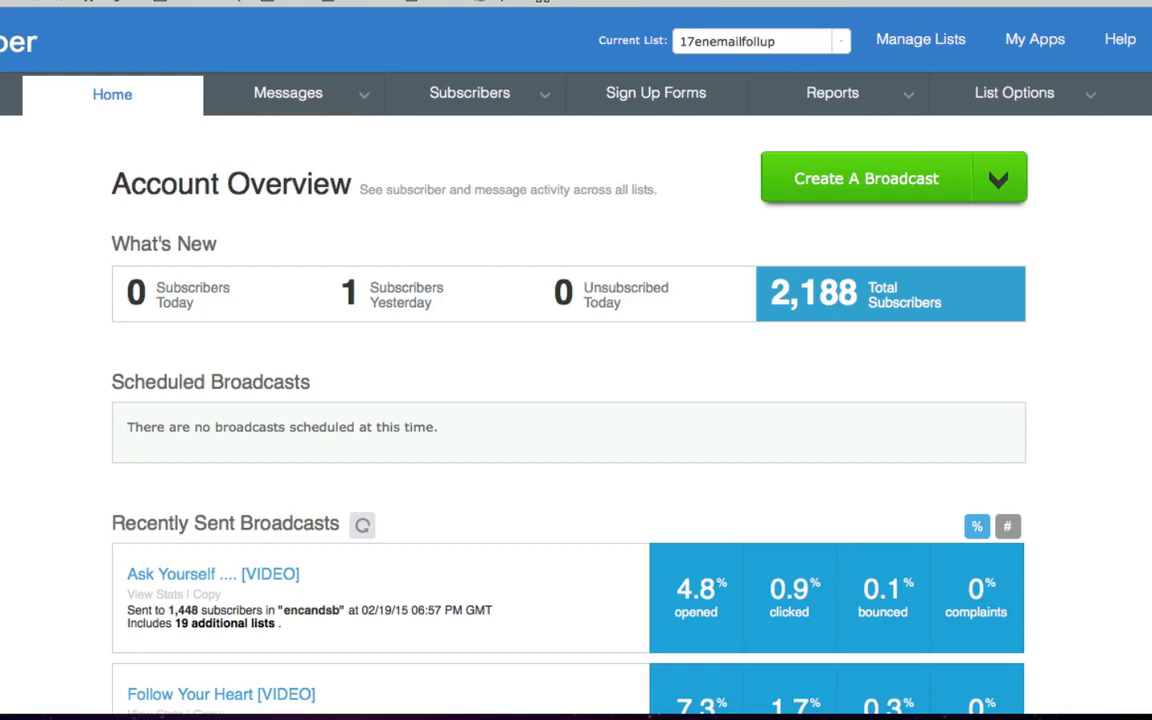
Start creating a new list, keeping the existing company details, contact address, sender name and sender email
left_click(926, 45)
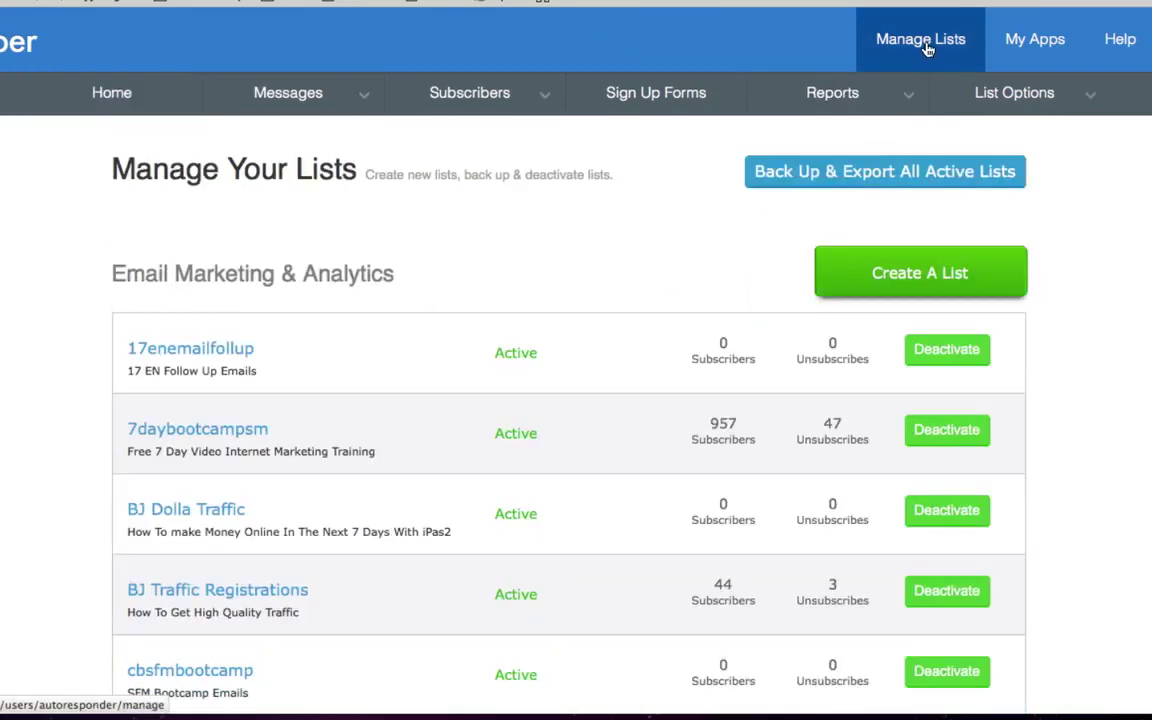
left_click(920, 273)
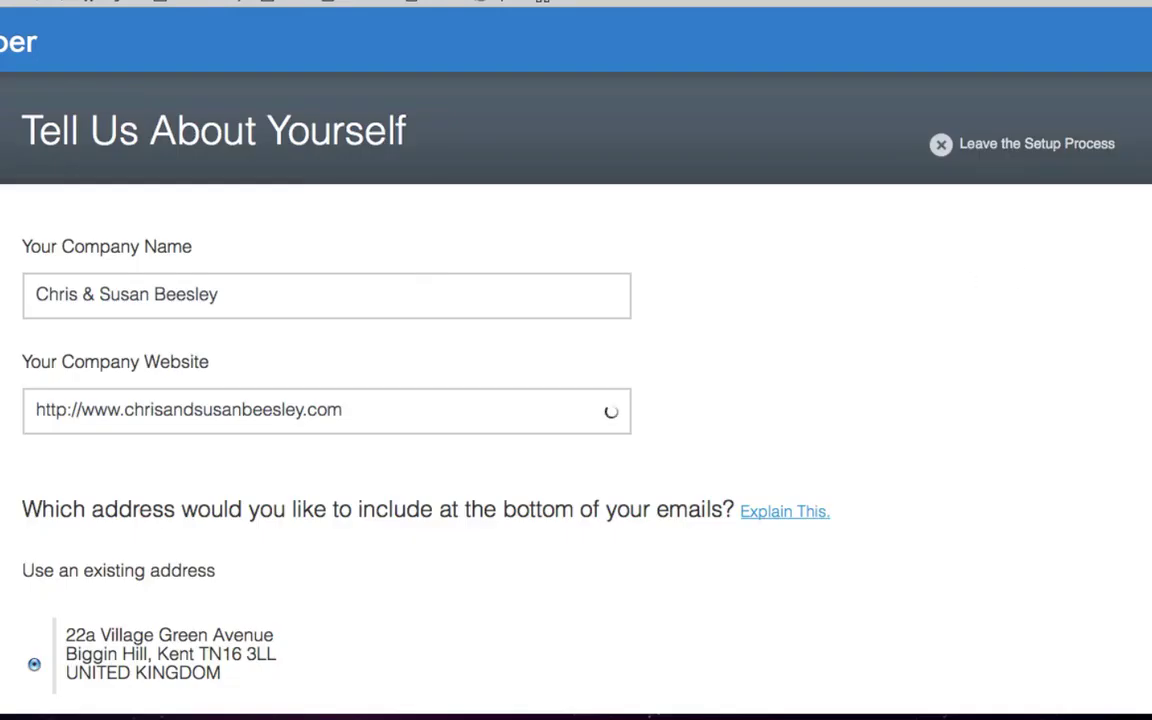
scroll(576, 360, "down", 5)
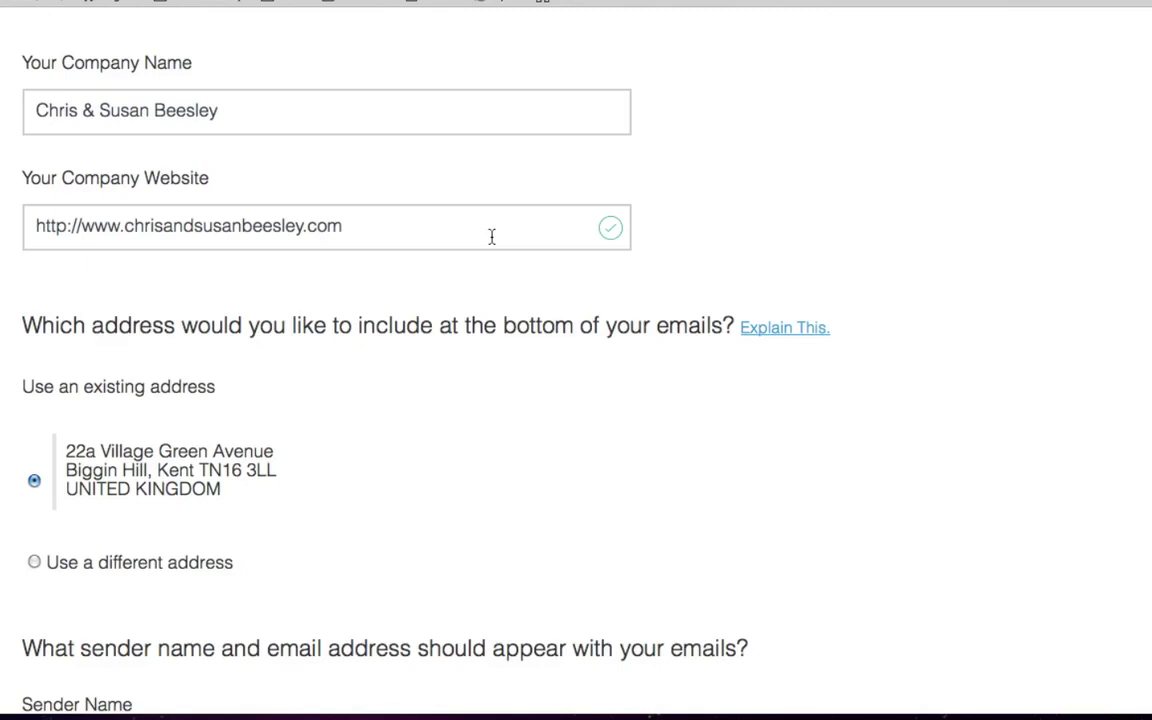
scroll(491, 236, "down", 5)
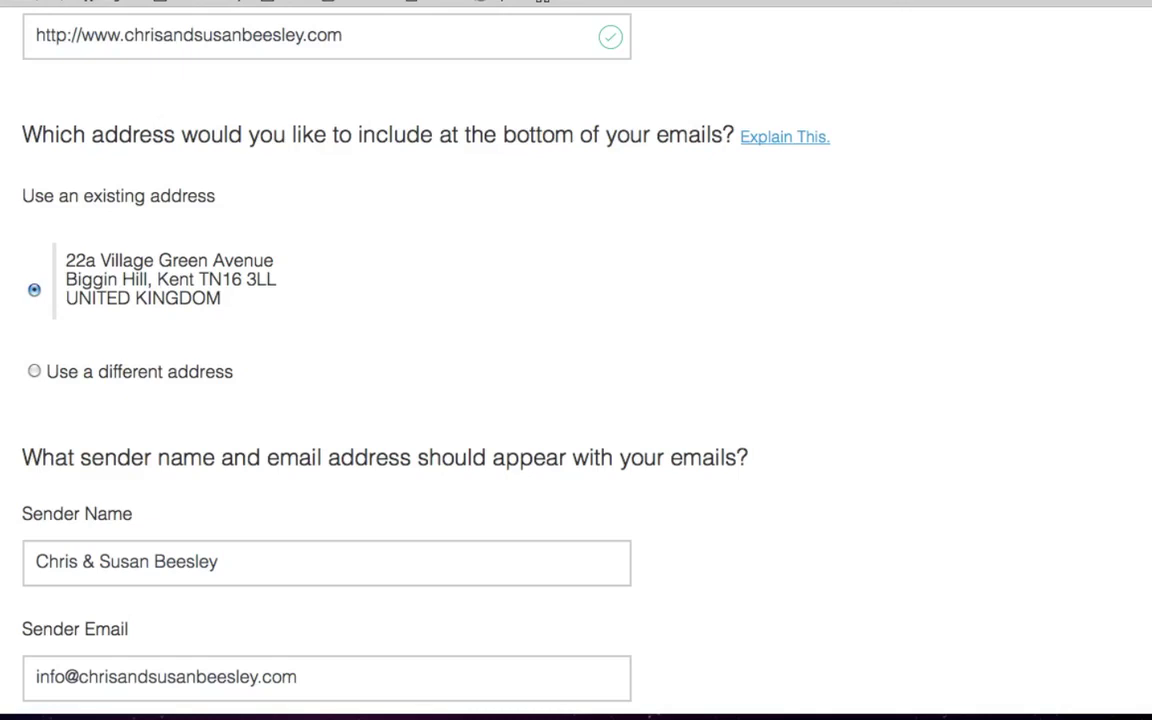
scroll(1070, 400, "down", 5)
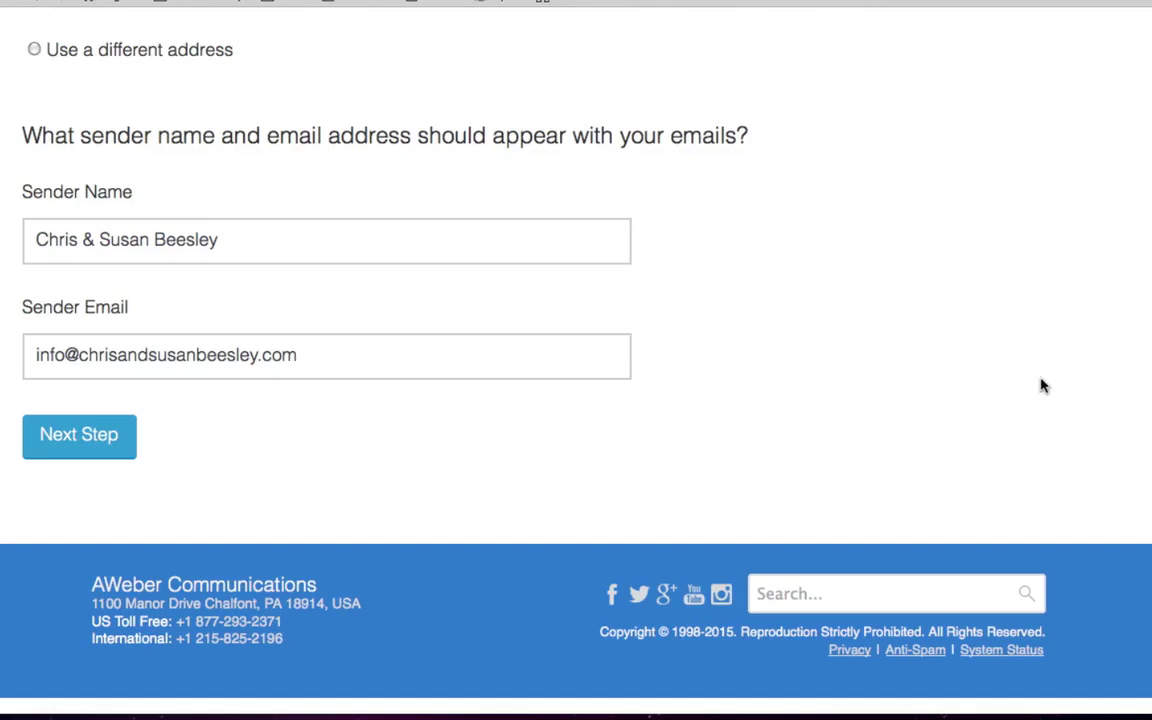
left_click(62, 432)
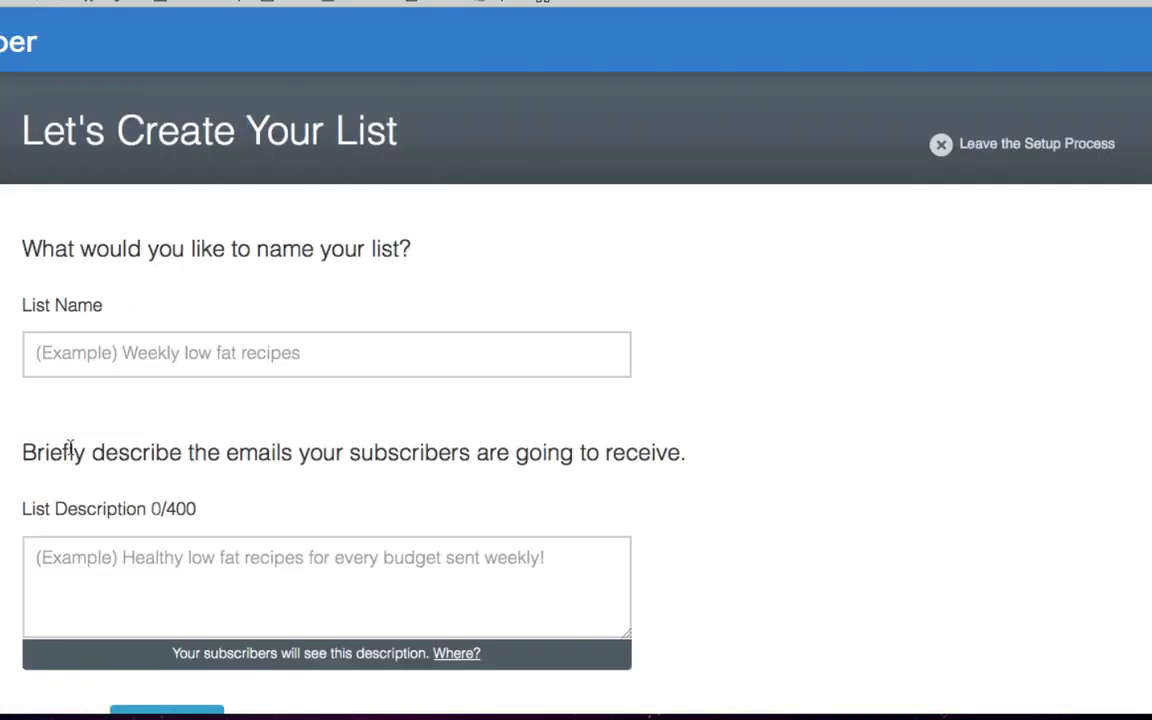
Name the list "FB AD Mttb", describe it as "Internet Marketing Training From Mobe", and proceed to the confirmation message
left_click(148, 352)
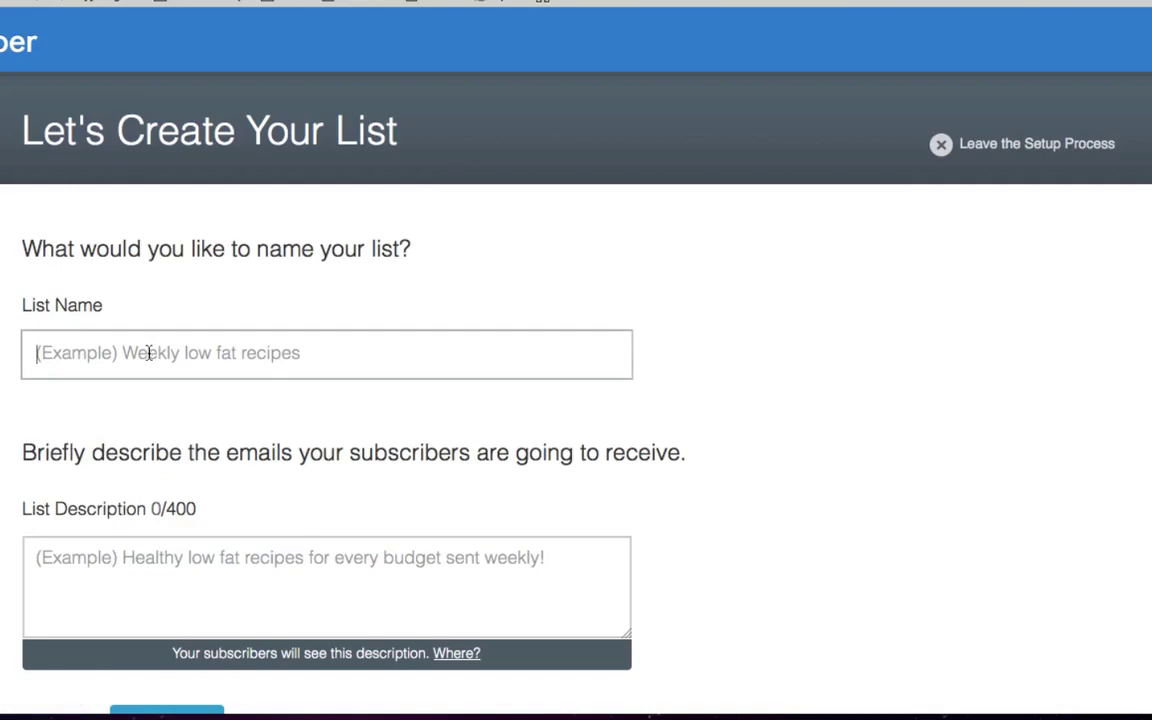
type("FB AD")
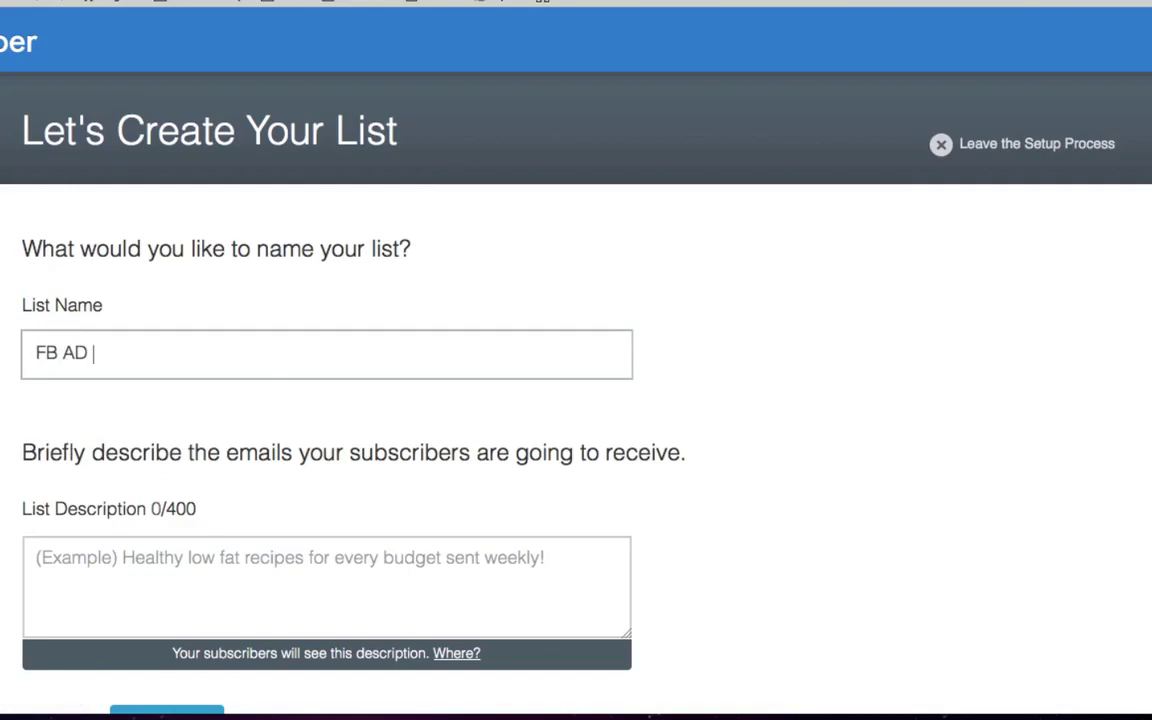
type(" Mttb")
left_click(140, 563)
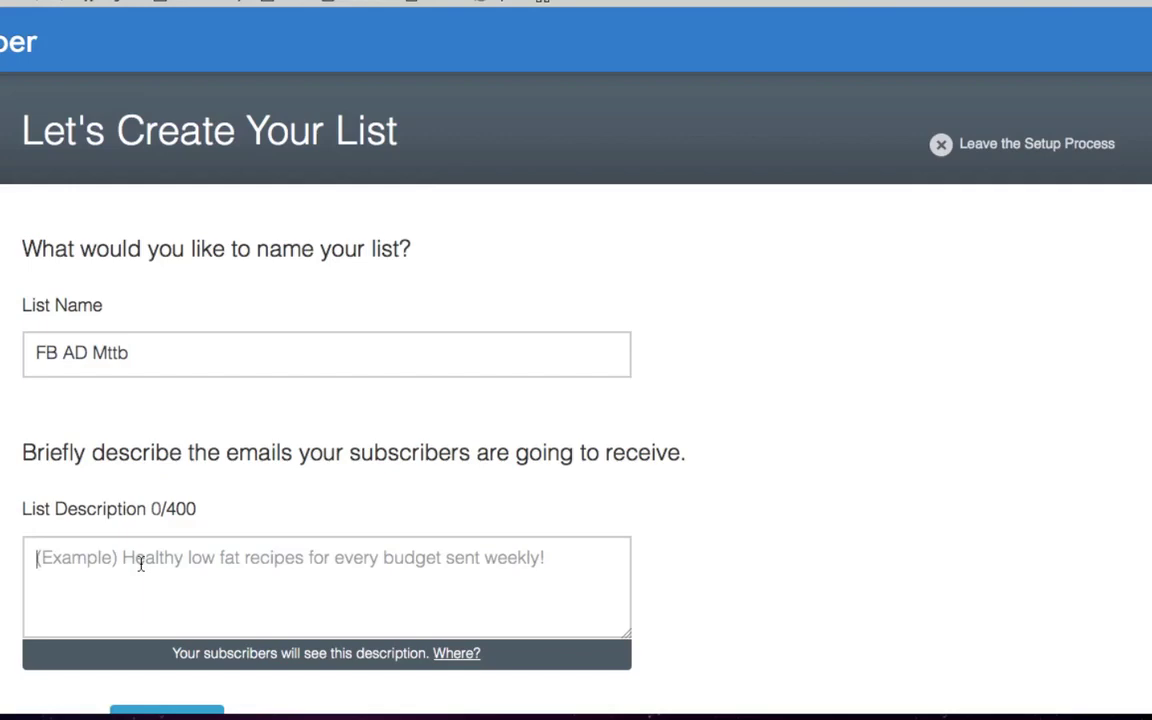
type("Internet ")
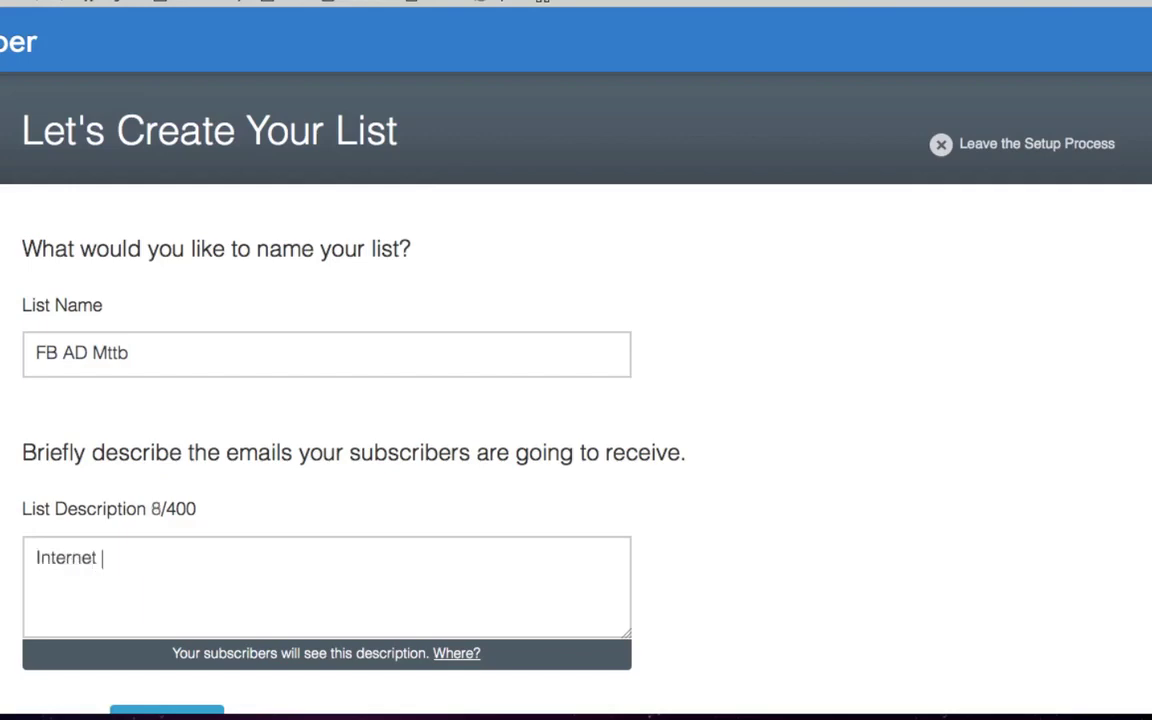
type("Market")
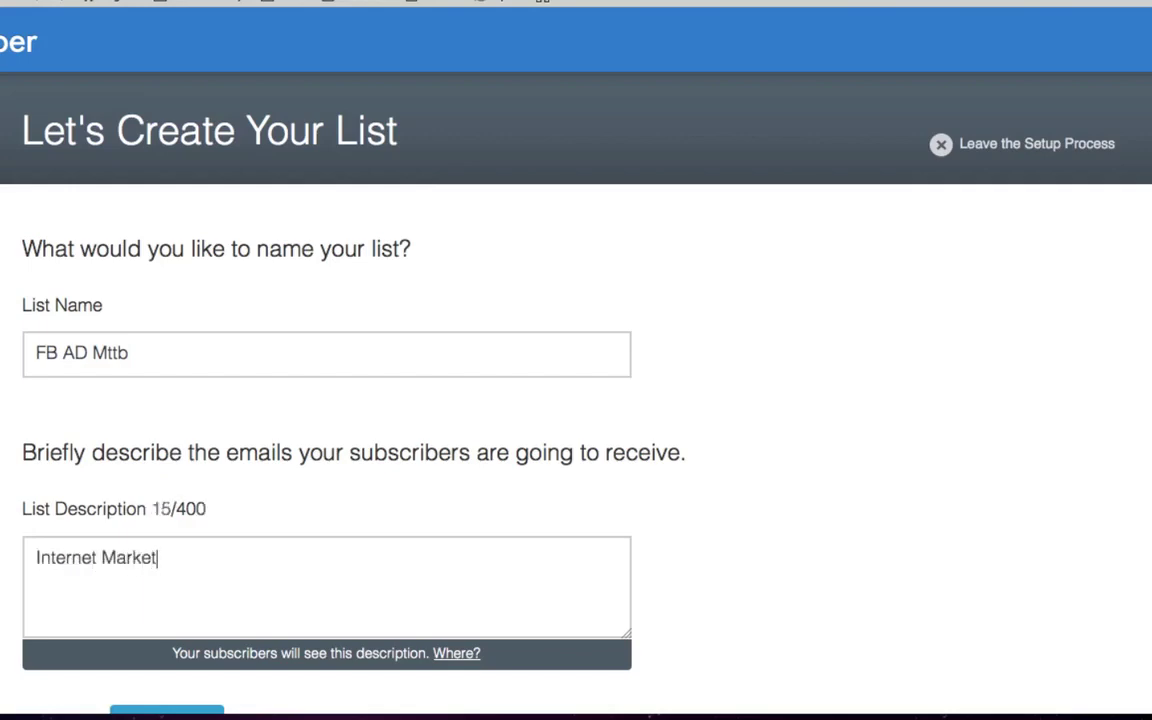
type("ing Training")
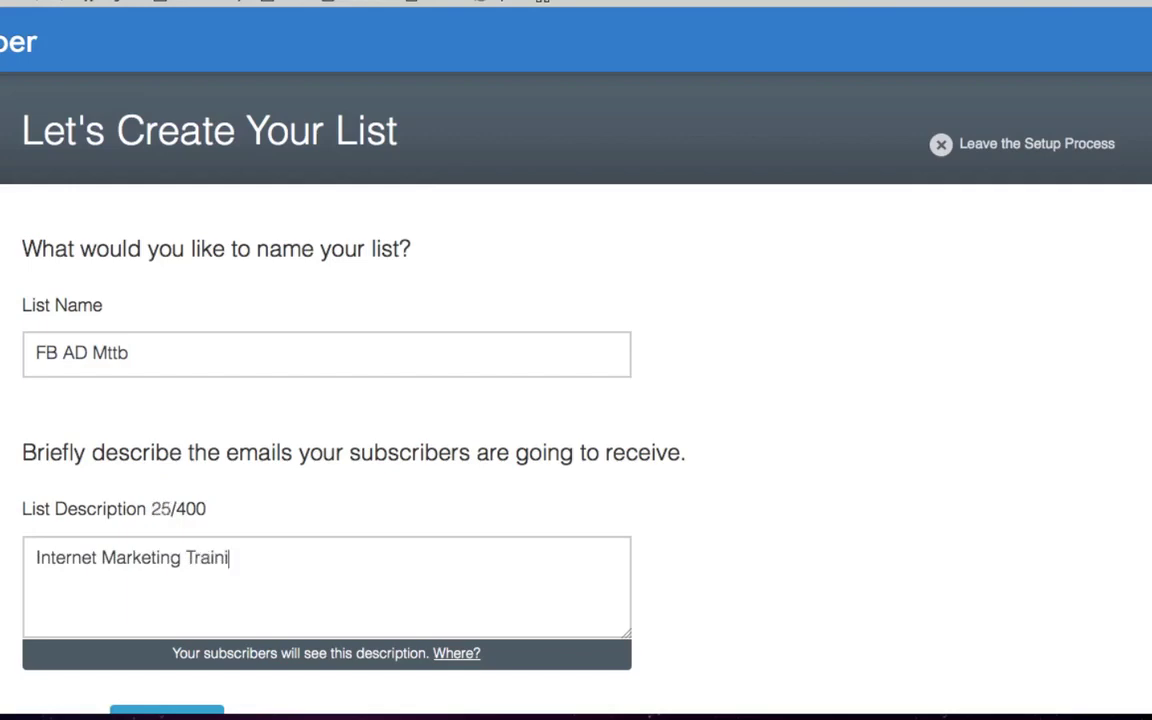
type("rom Mobe")
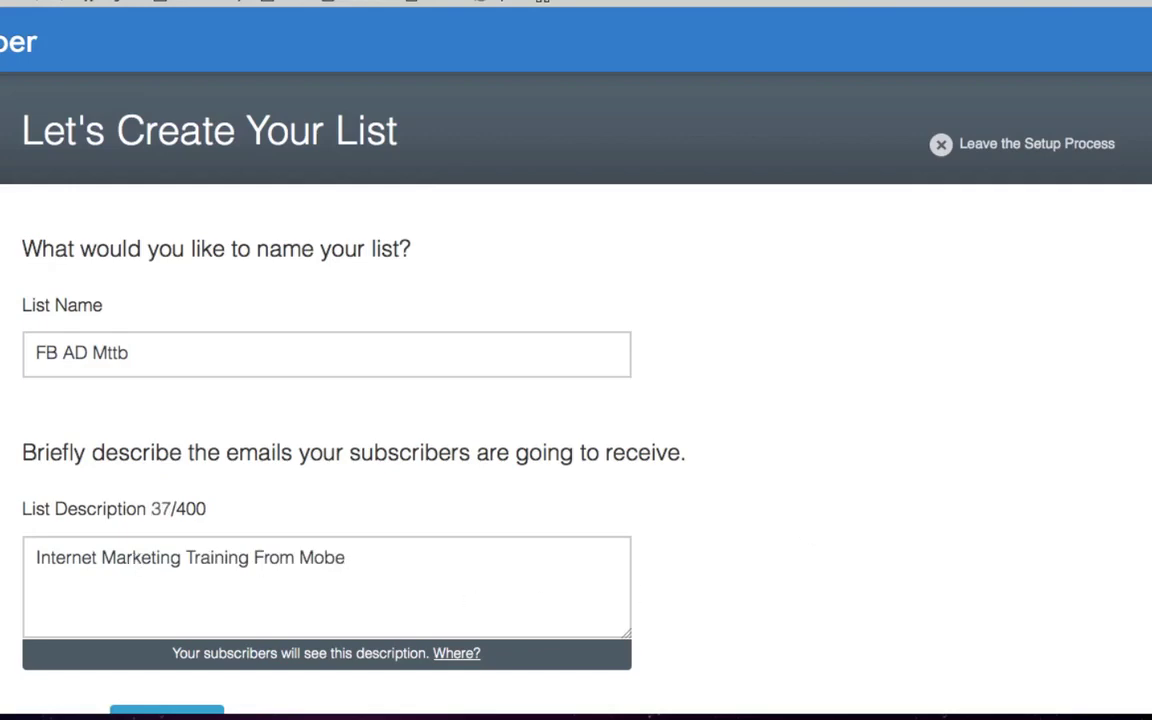
scroll(576, 360, "down", 3)
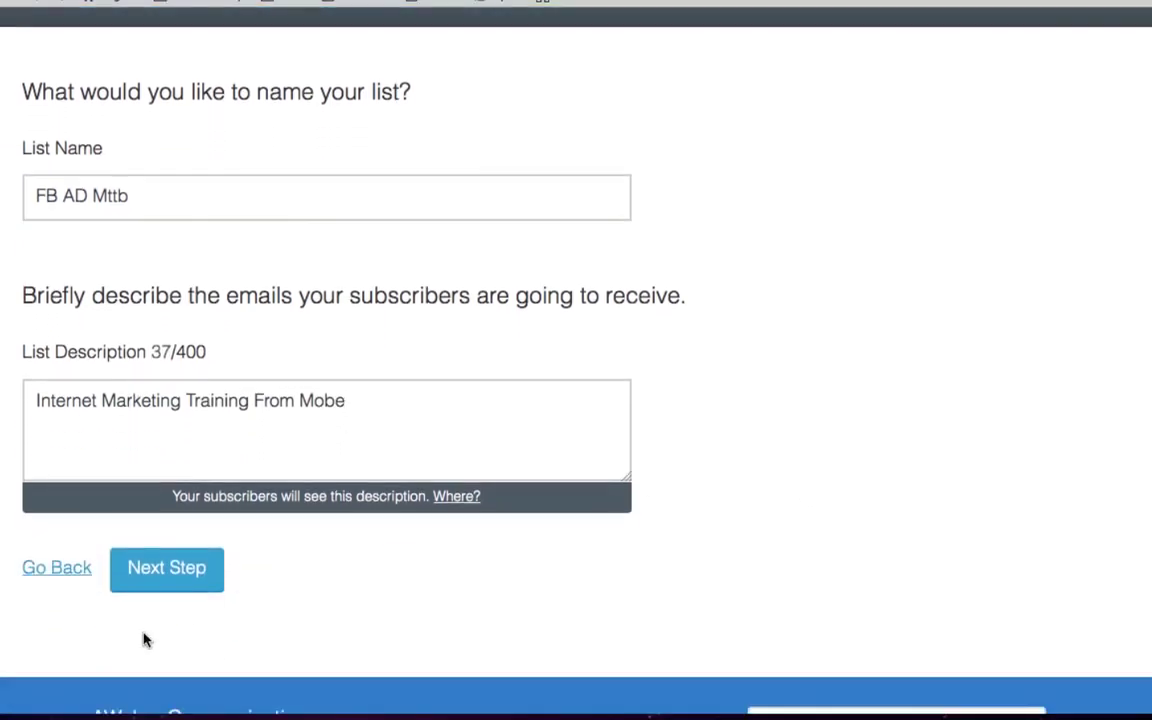
left_click(168, 576)
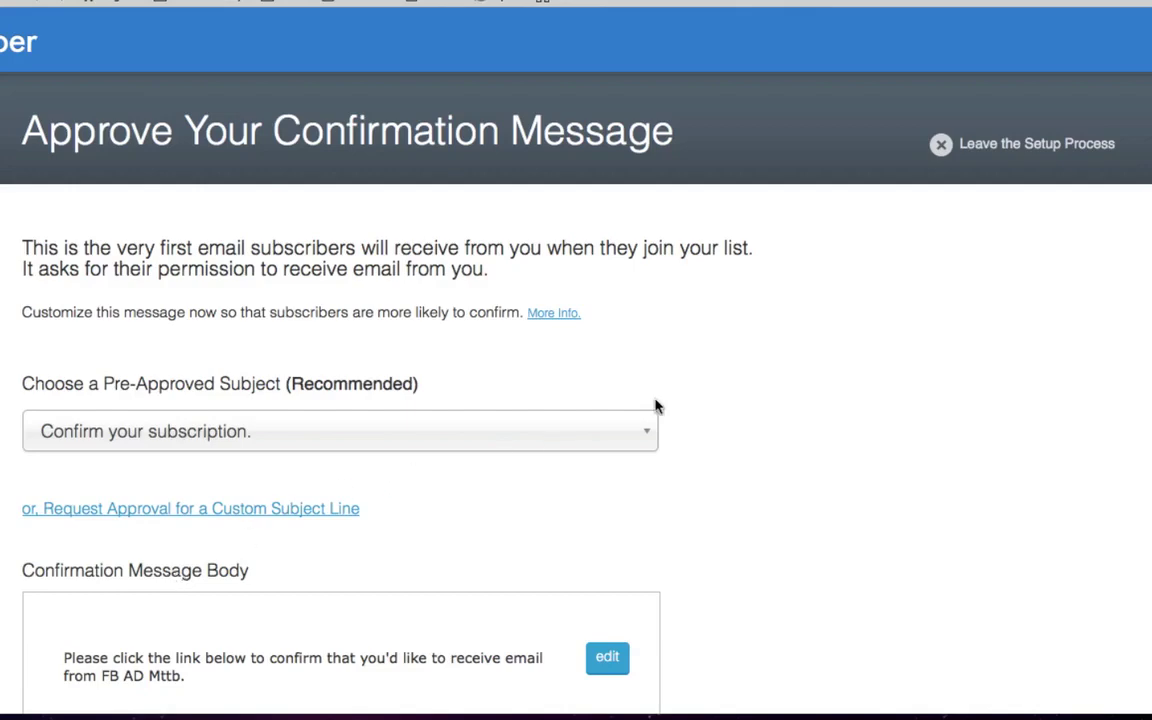
Approve the default confirmation message with the subject "Confirm your subscription." and create the list
scroll(955, 435, "down", 1)
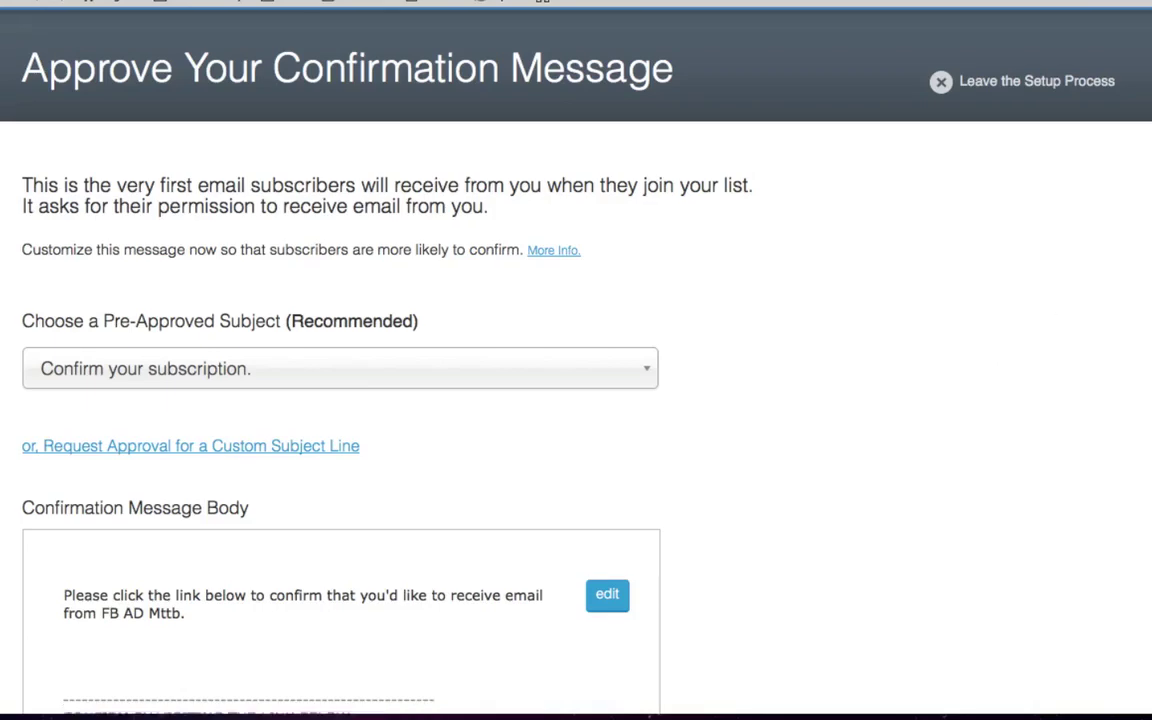
scroll(795, 439, "down", 10)
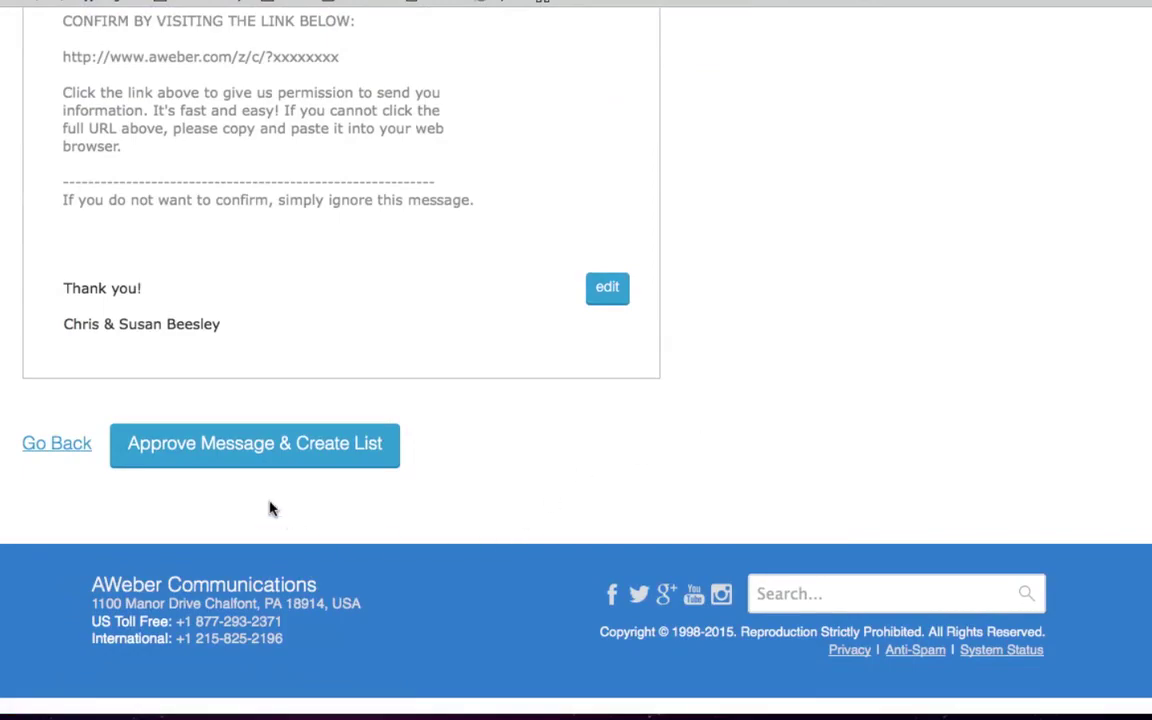
left_click(251, 454)
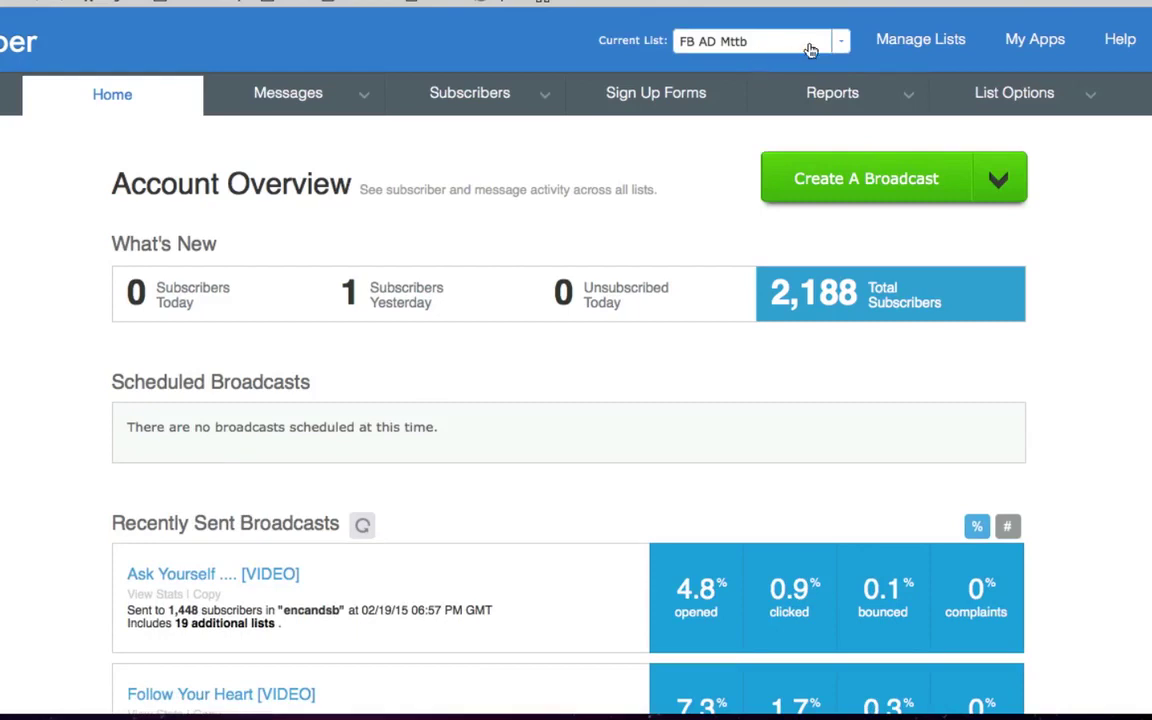
Turn off the confirmed opt-in requirement for web forms in the FB AD Mttb list settings and save the settings
left_click(943, 43)
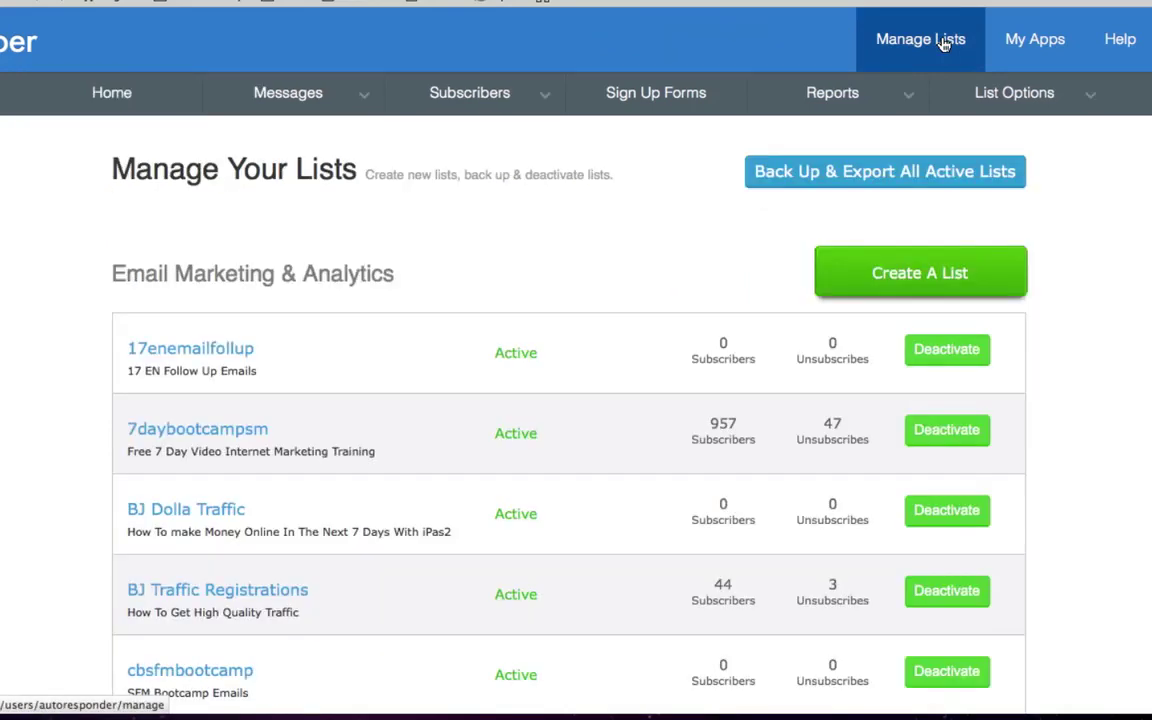
mouse_move(990, 97)
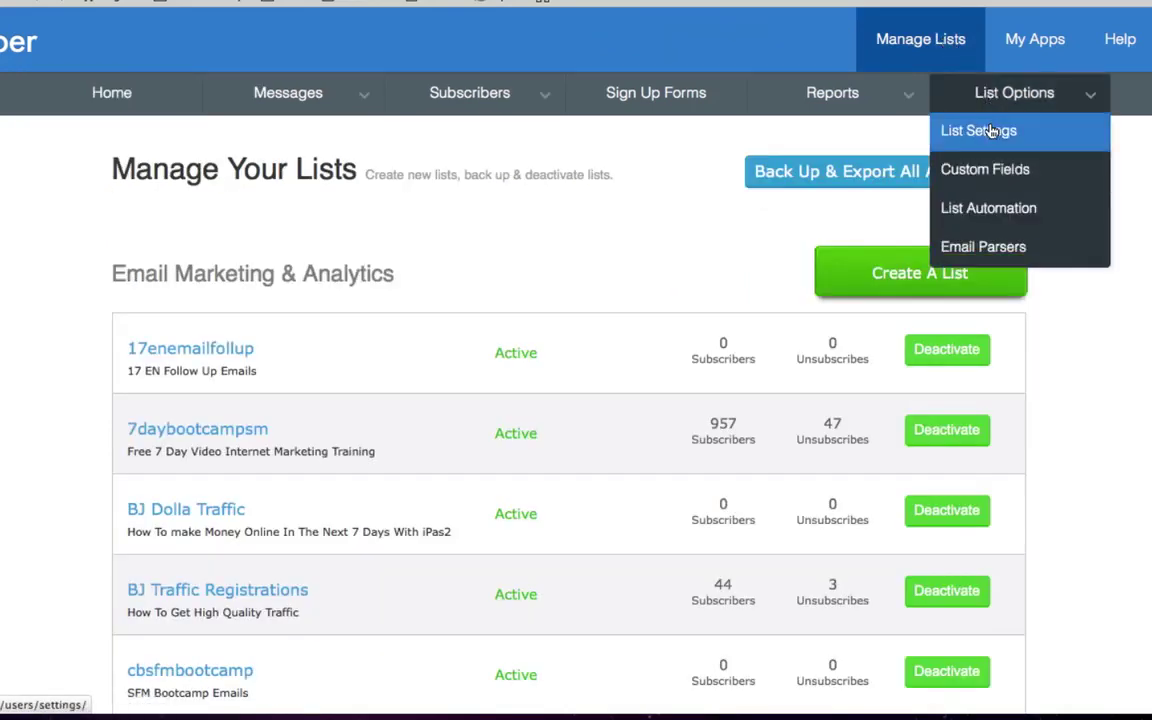
left_click(988, 137)
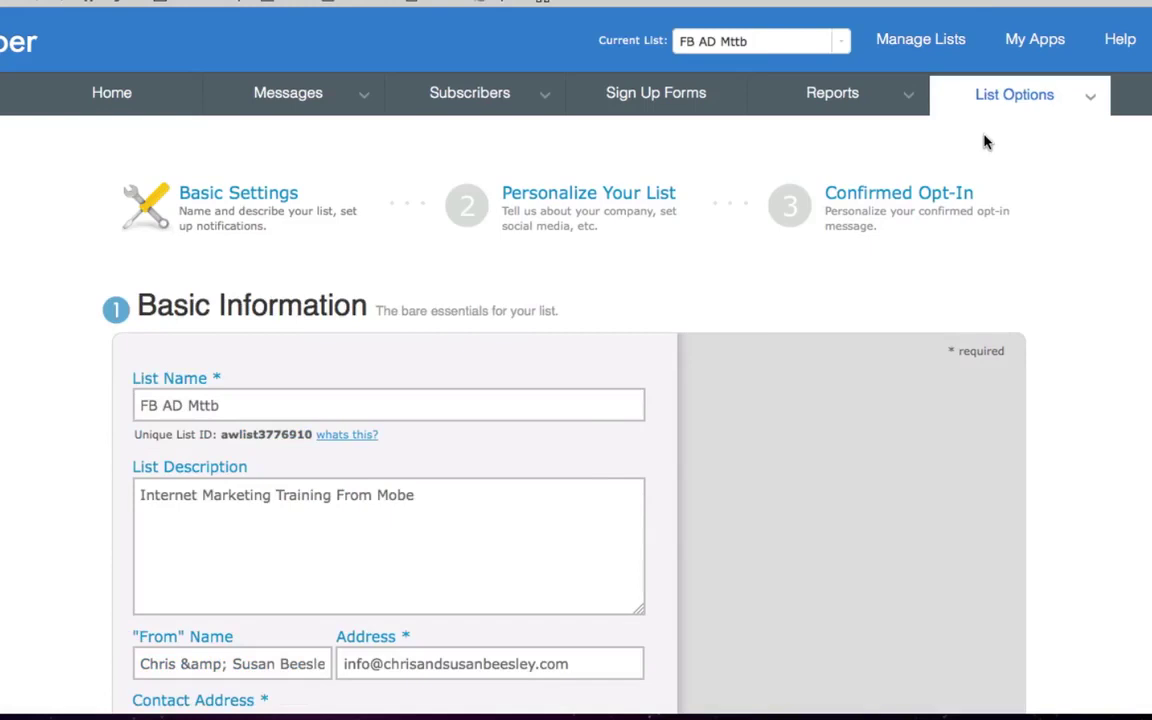
left_click(882, 201)
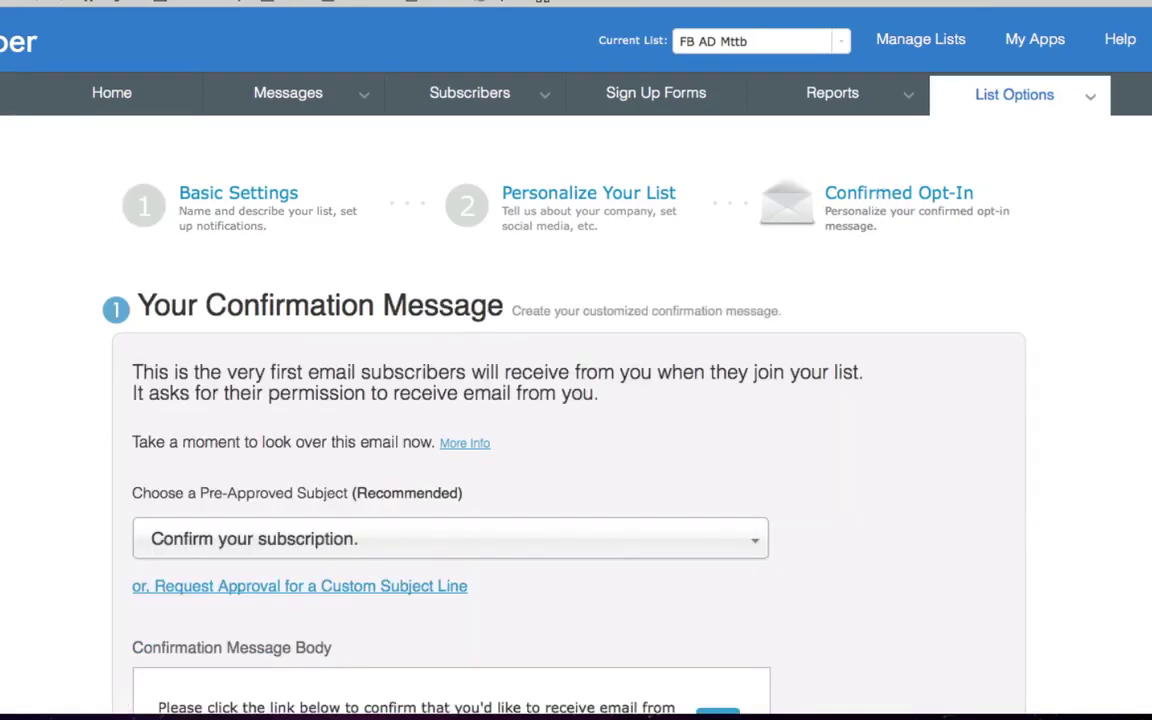
scroll(576, 400, "down", 10)
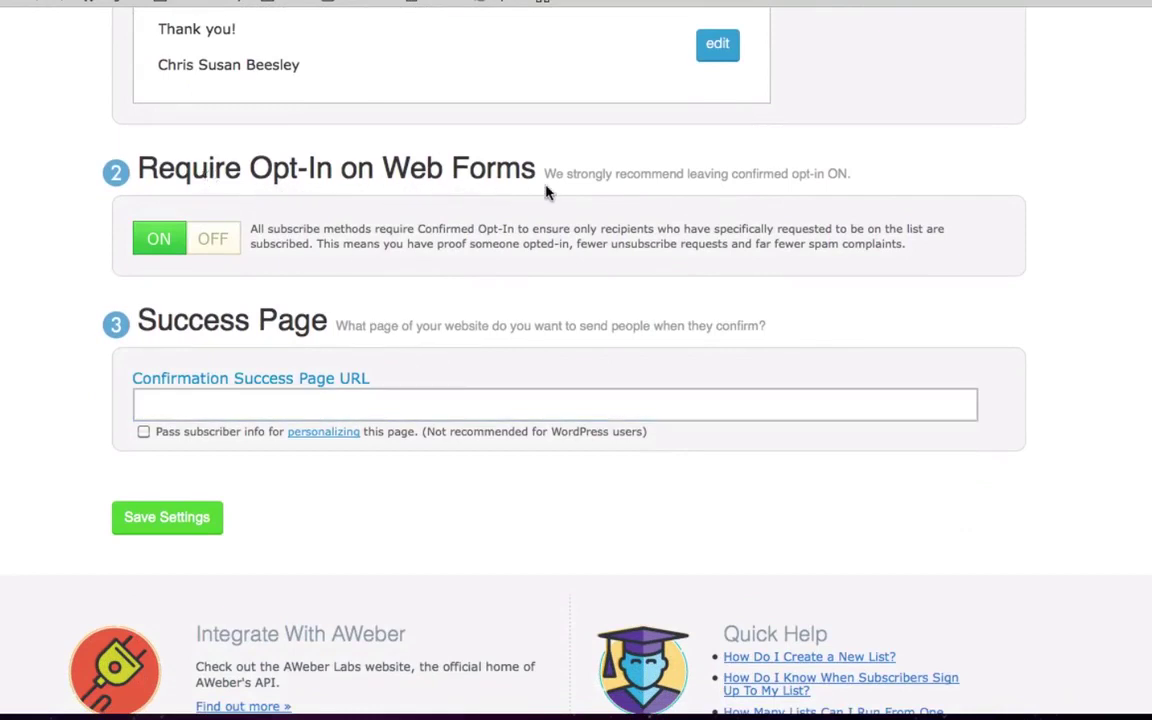
left_click(207, 249)
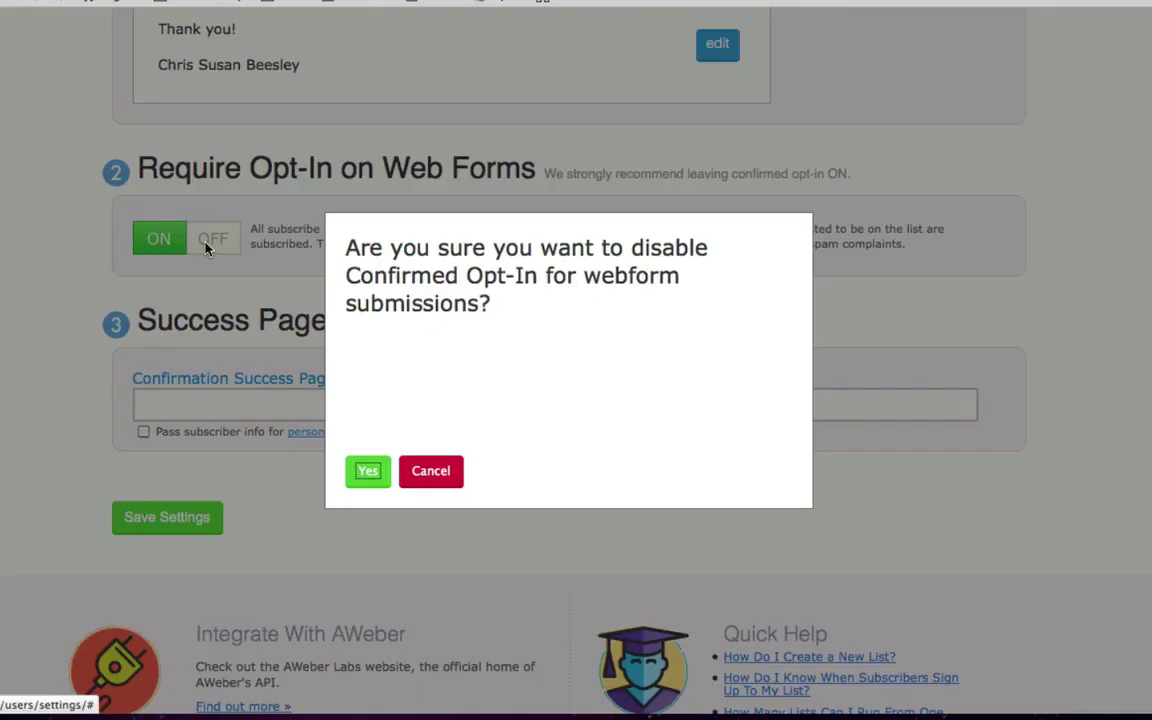
left_click(368, 476)
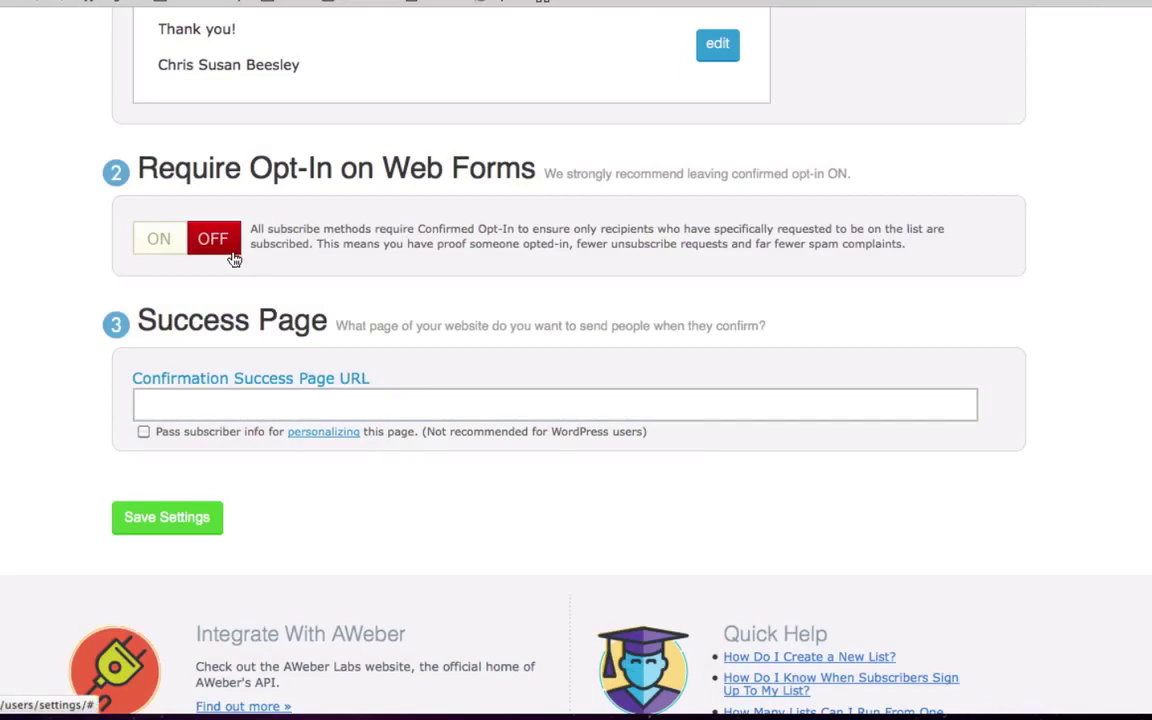
left_click(162, 518)
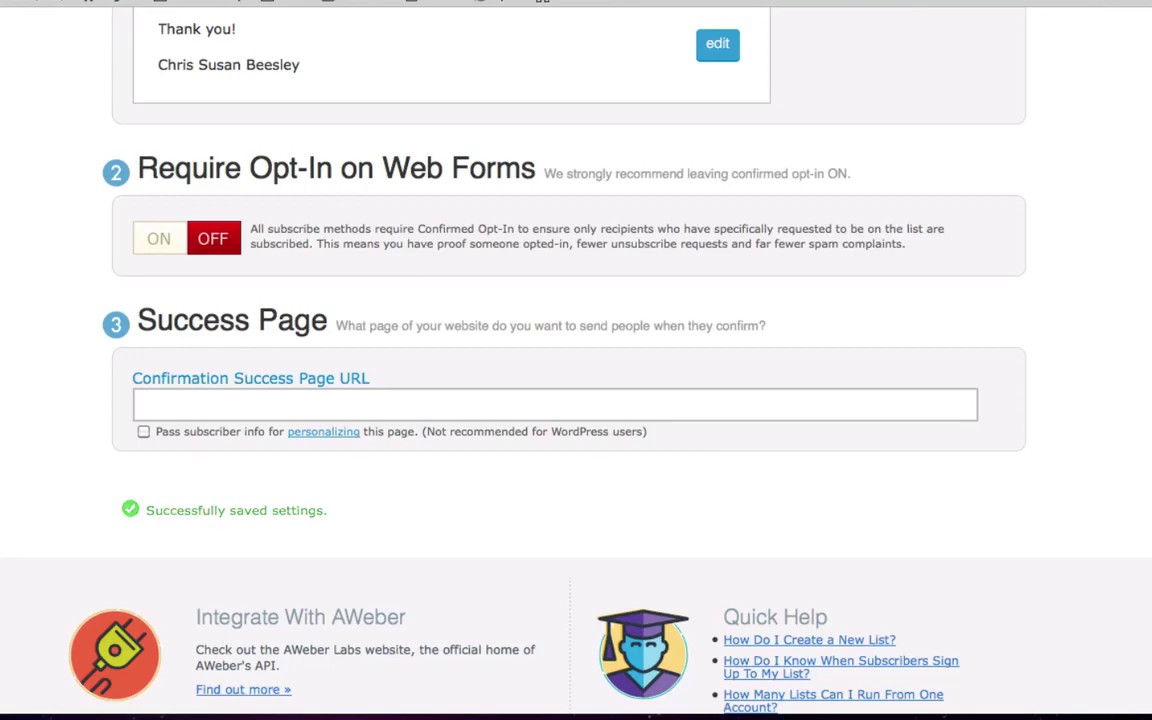
Start designing the first sign up form for the FB AD Mttb list
scroll(162, 525, "up", 10)
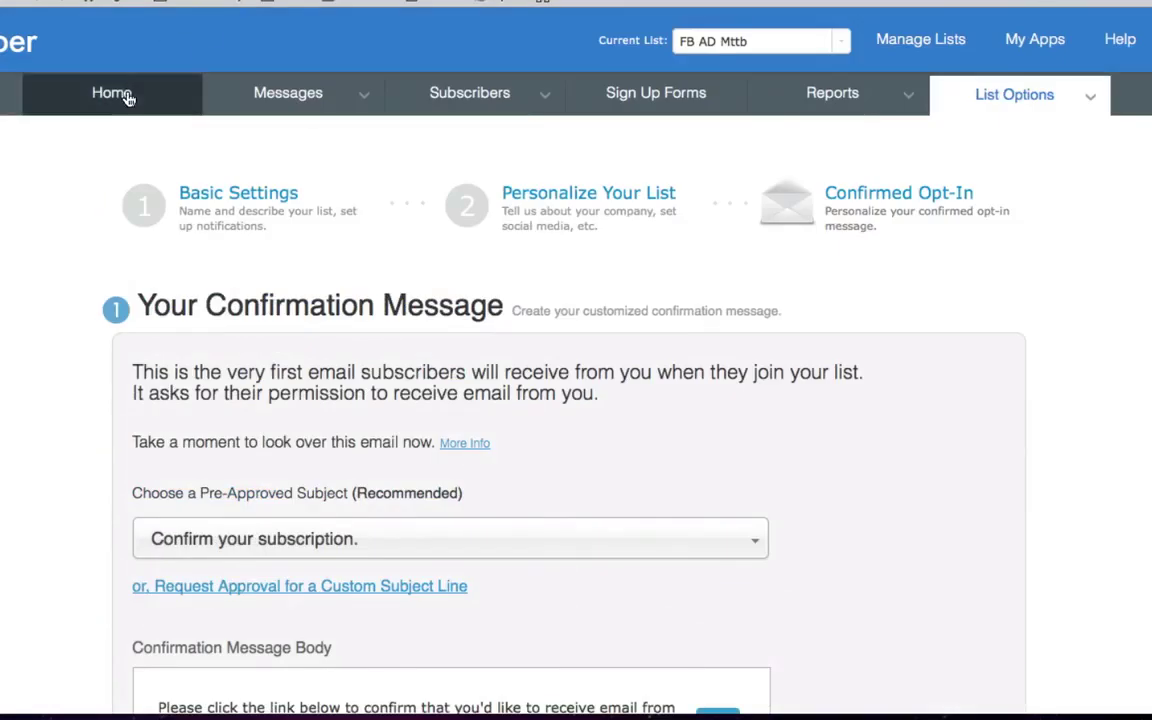
left_click(127, 95)
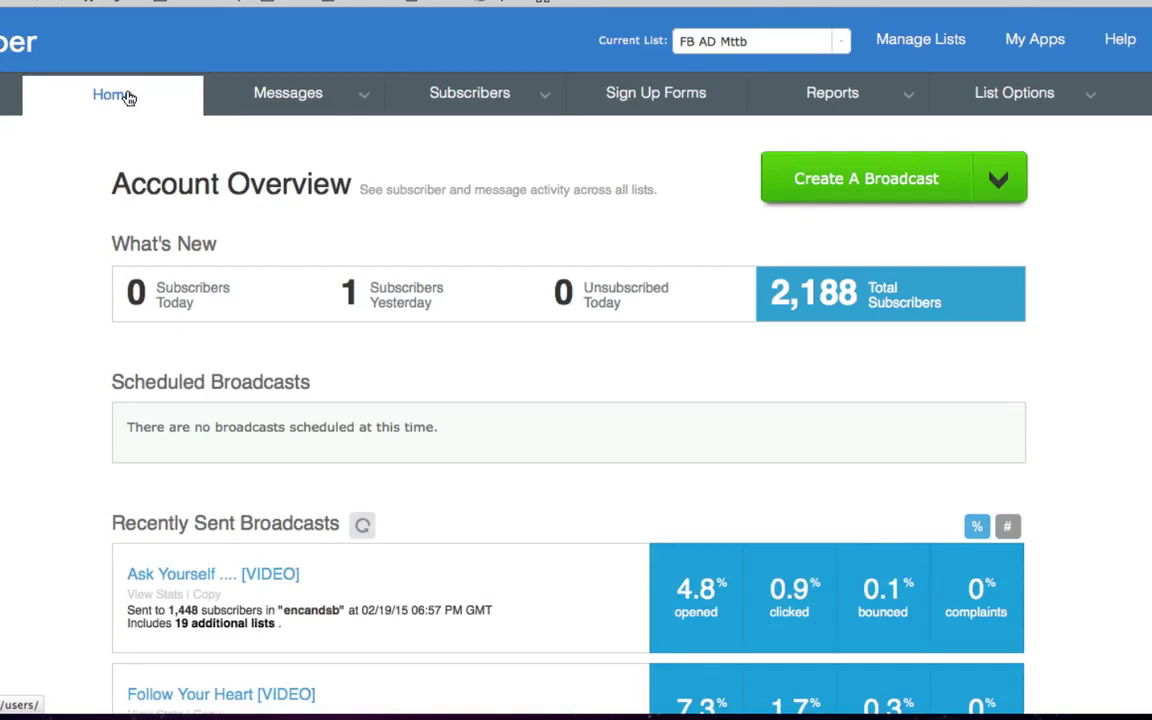
left_click(624, 95)
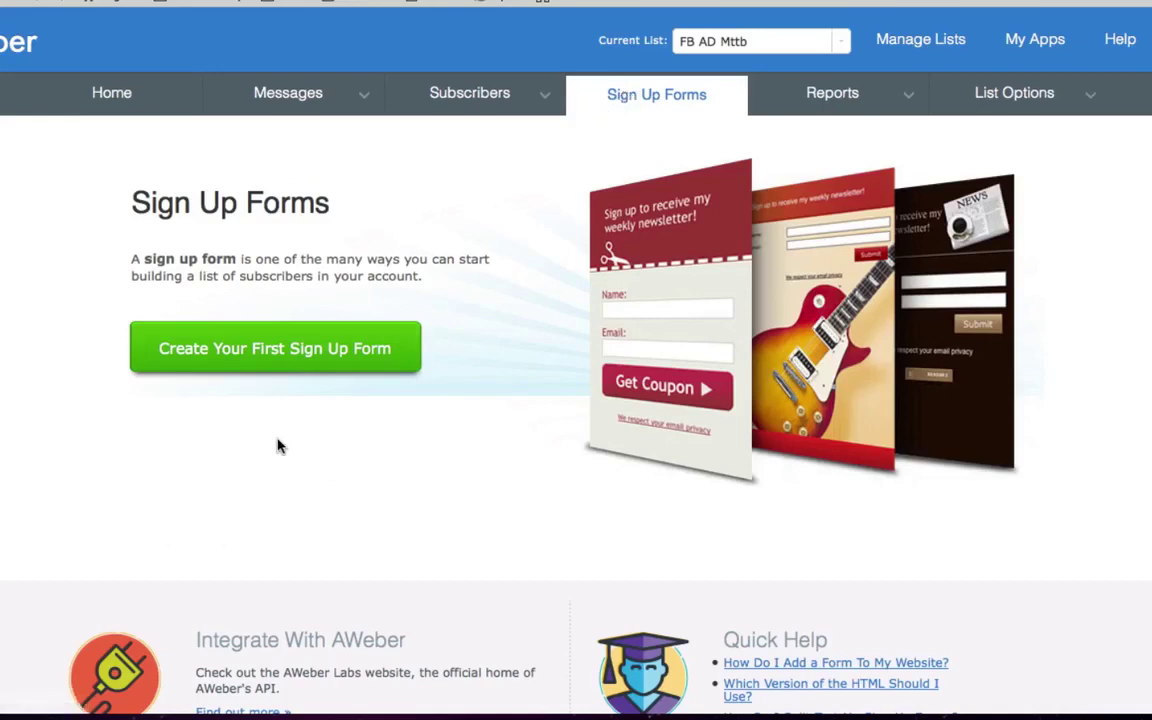
left_click(272, 350)
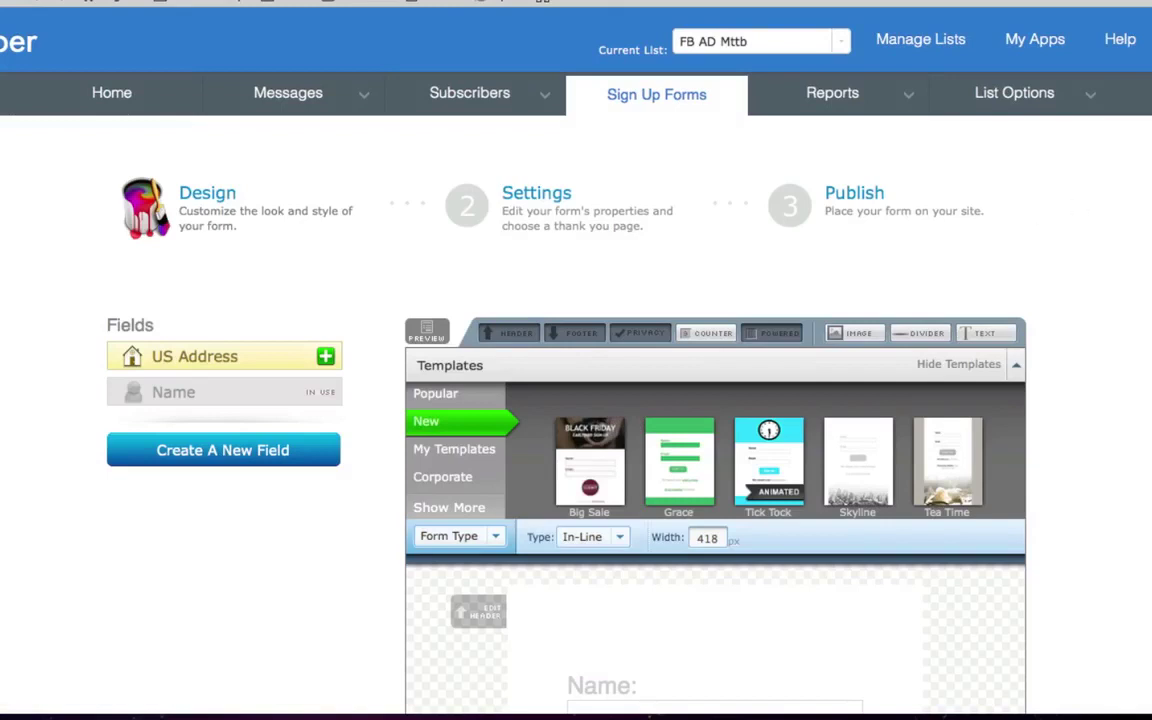
Remove the footer section from the sign up form below the AWeber credit line
scroll(576, 400, "down", 5)
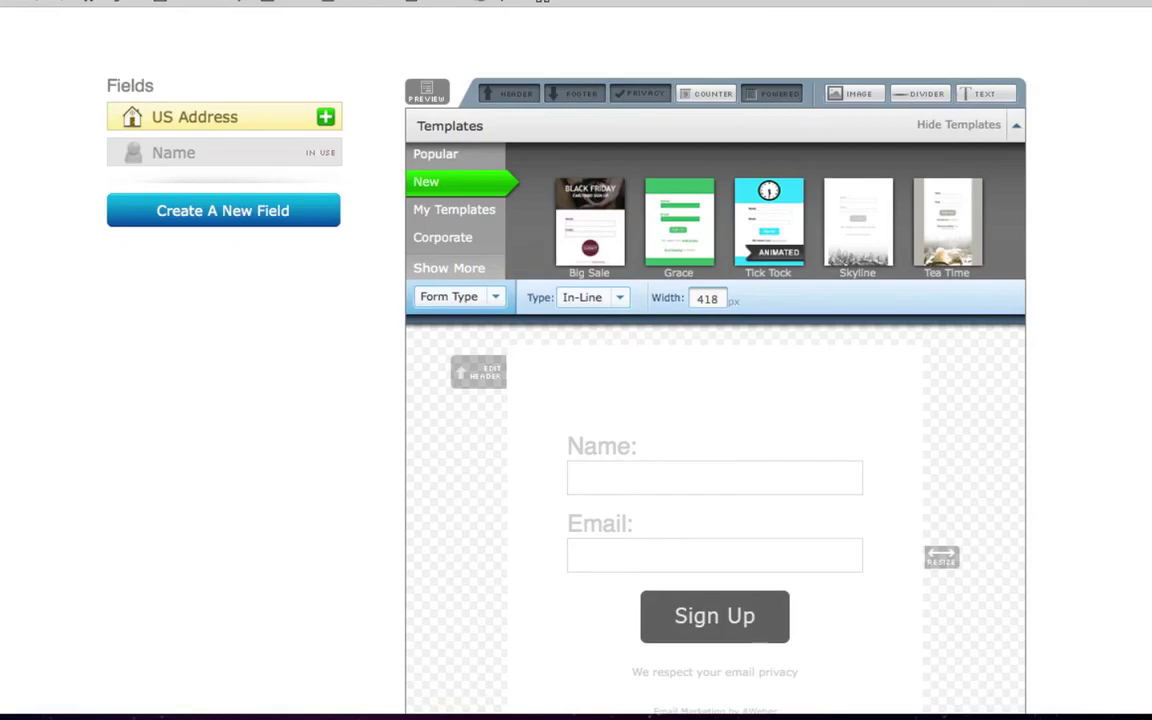
mouse_move(619, 476)
scroll(715, 400, "down", 3)
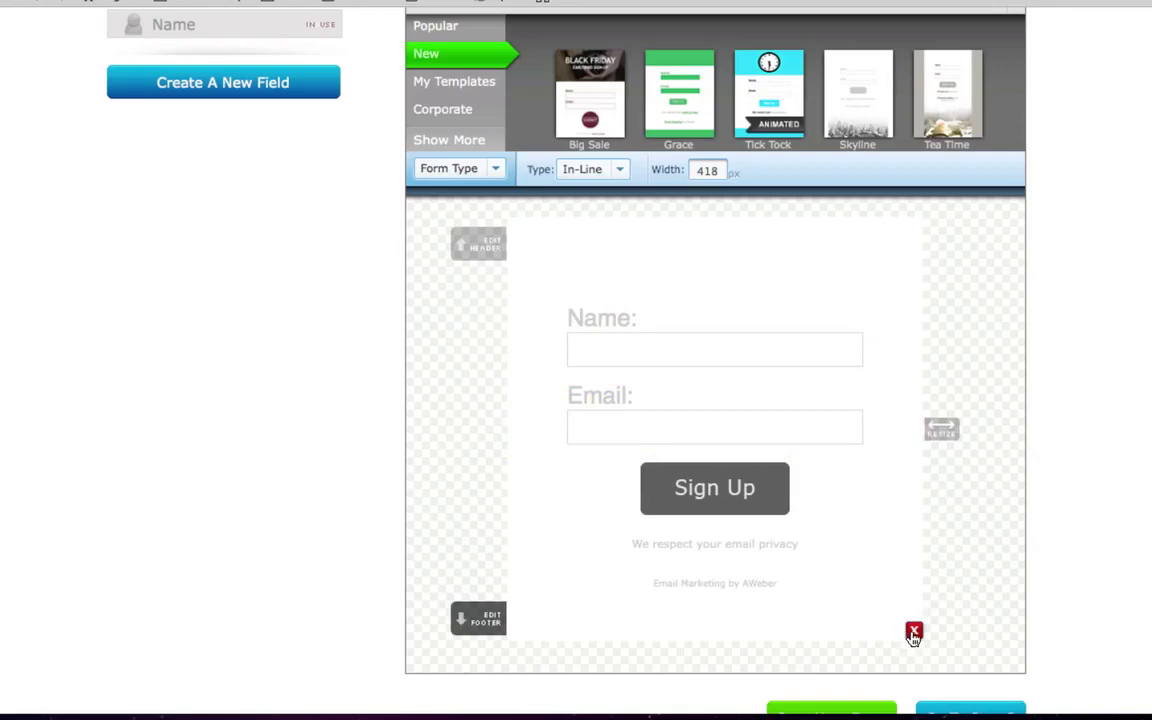
left_click(913, 633)
mouse_move(887, 592)
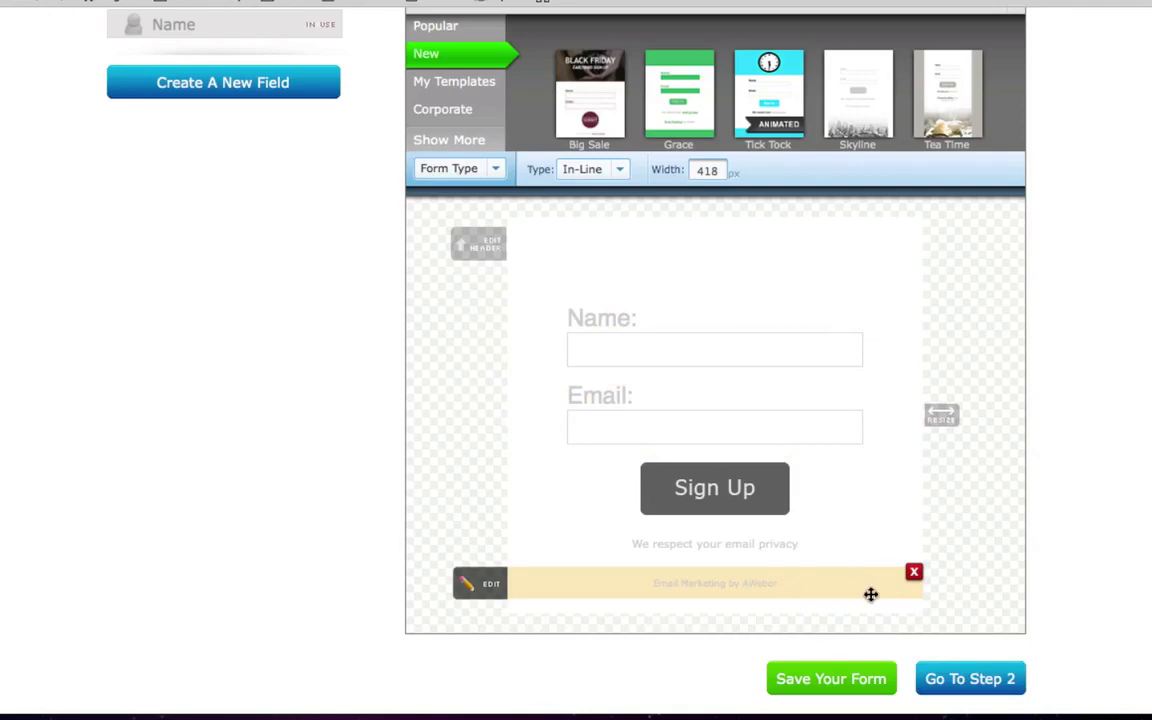
Remove the AWeber credit line, the email privacy line and the header from the sign up form
left_click(914, 575)
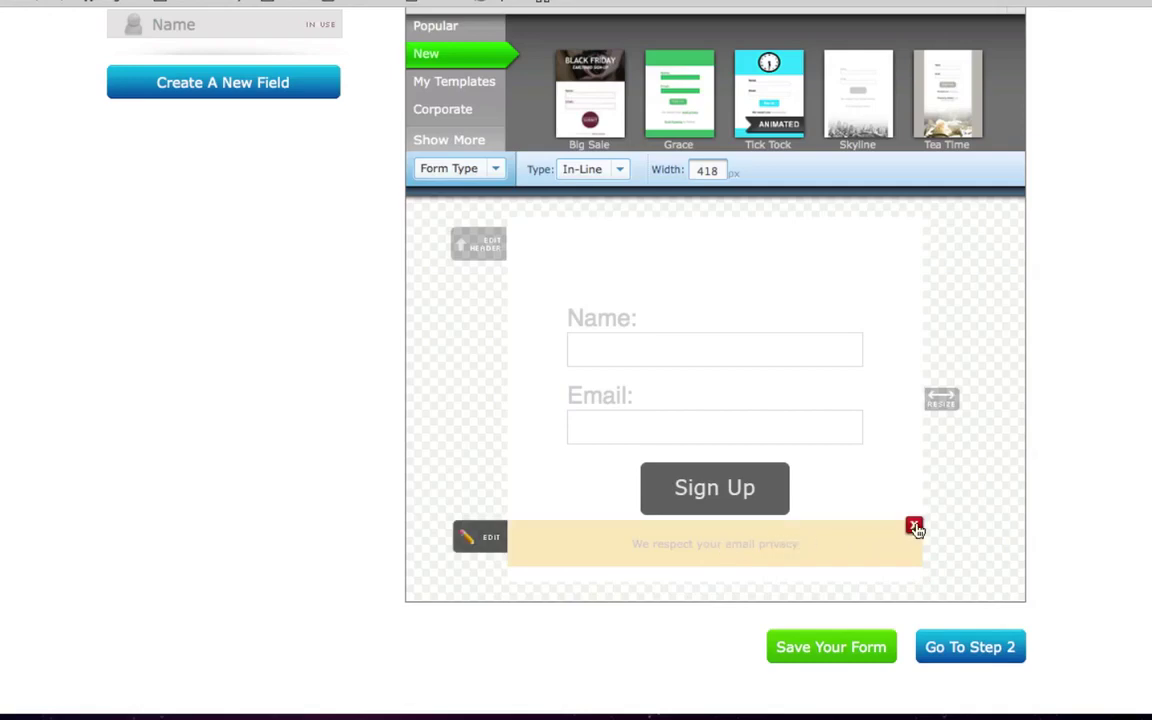
left_click(914, 527)
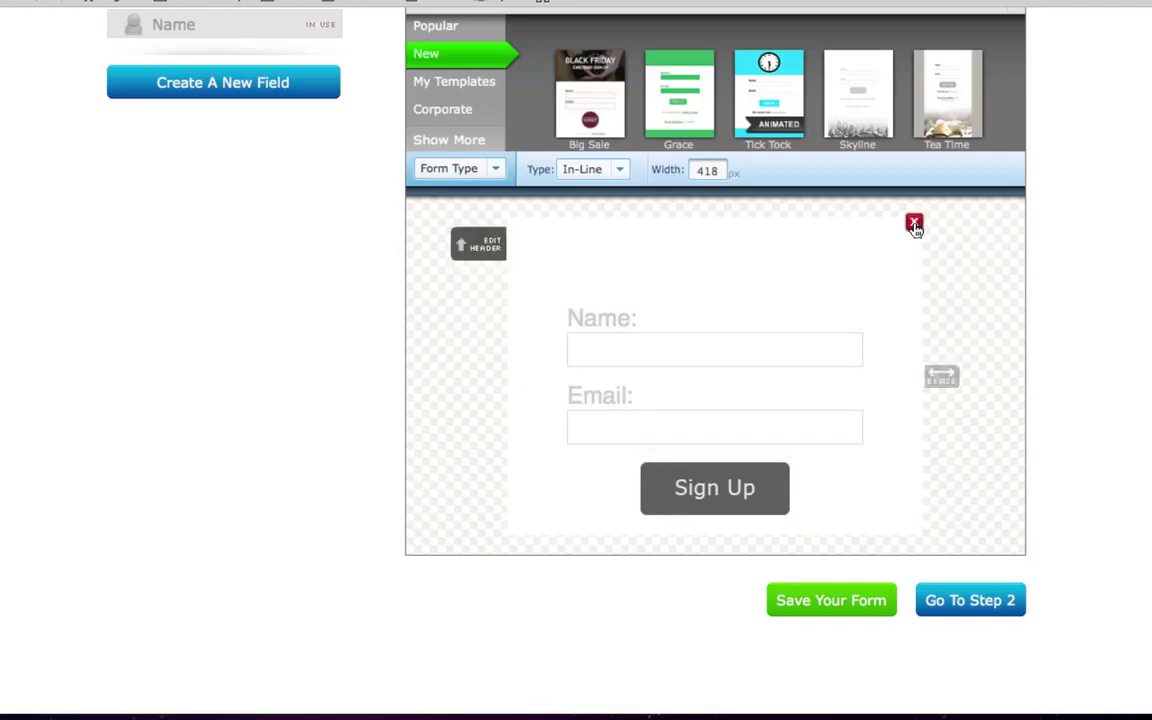
left_click(914, 224)
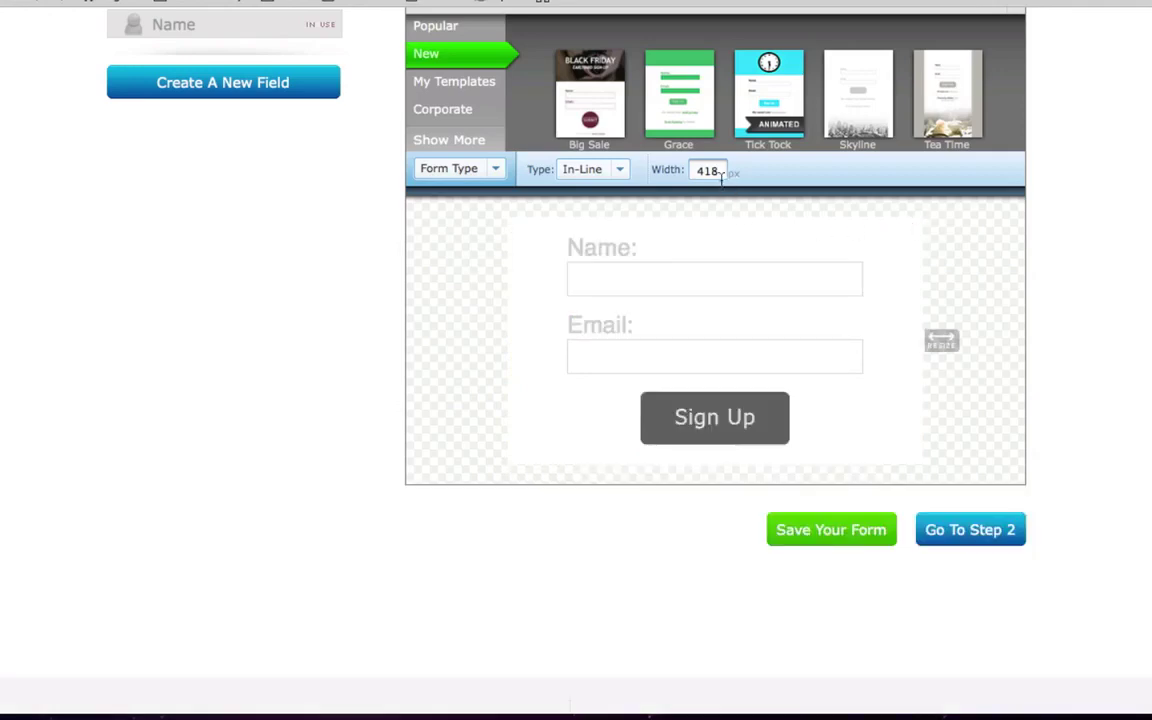
Set the sign up form's width to 300 px and save the form
left_click_drag(710, 174, 663, 175)
type("300")
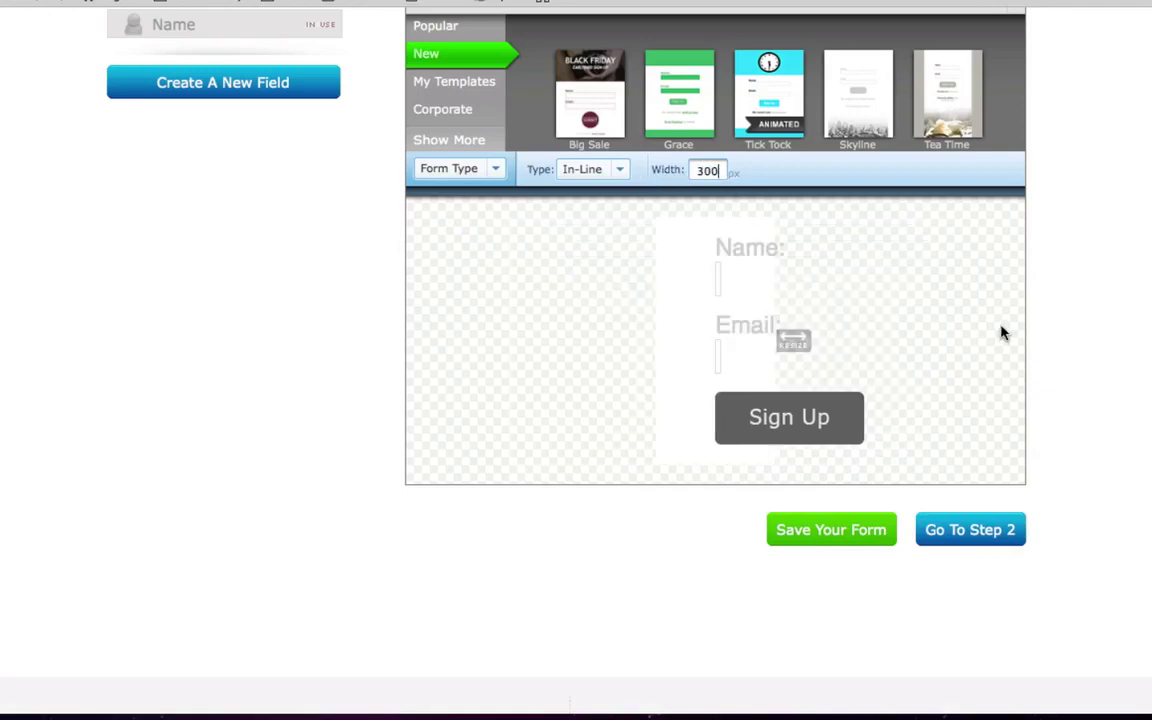
key("Tab")
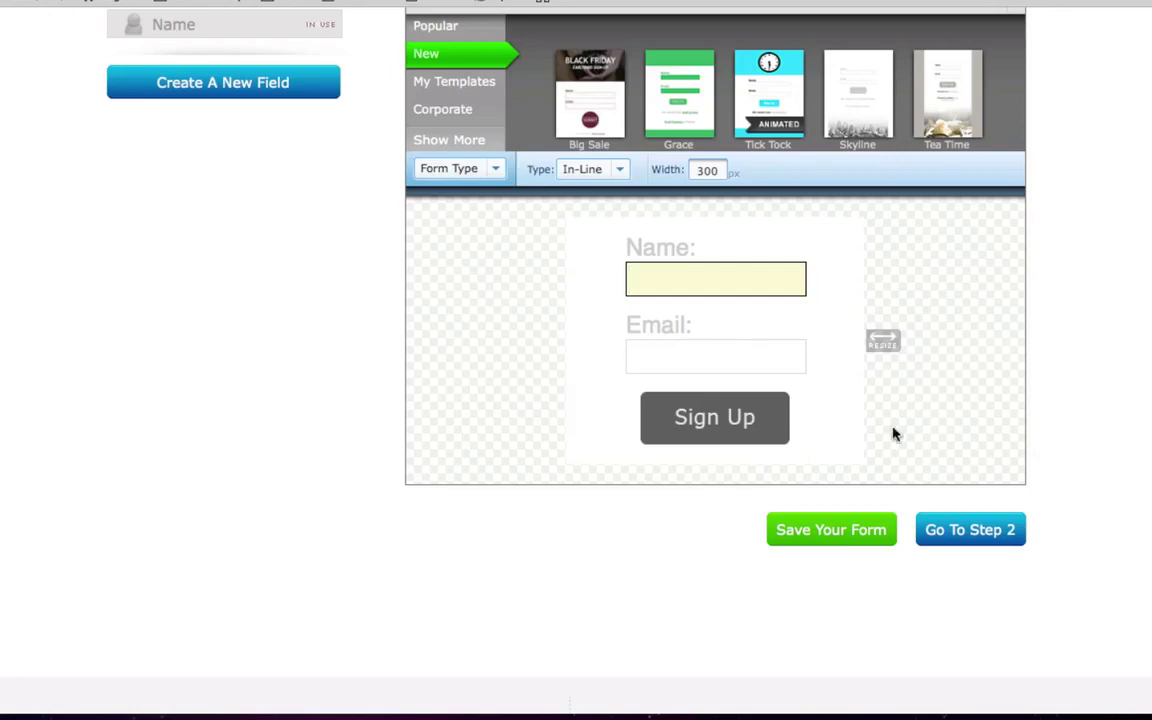
left_click(820, 536)
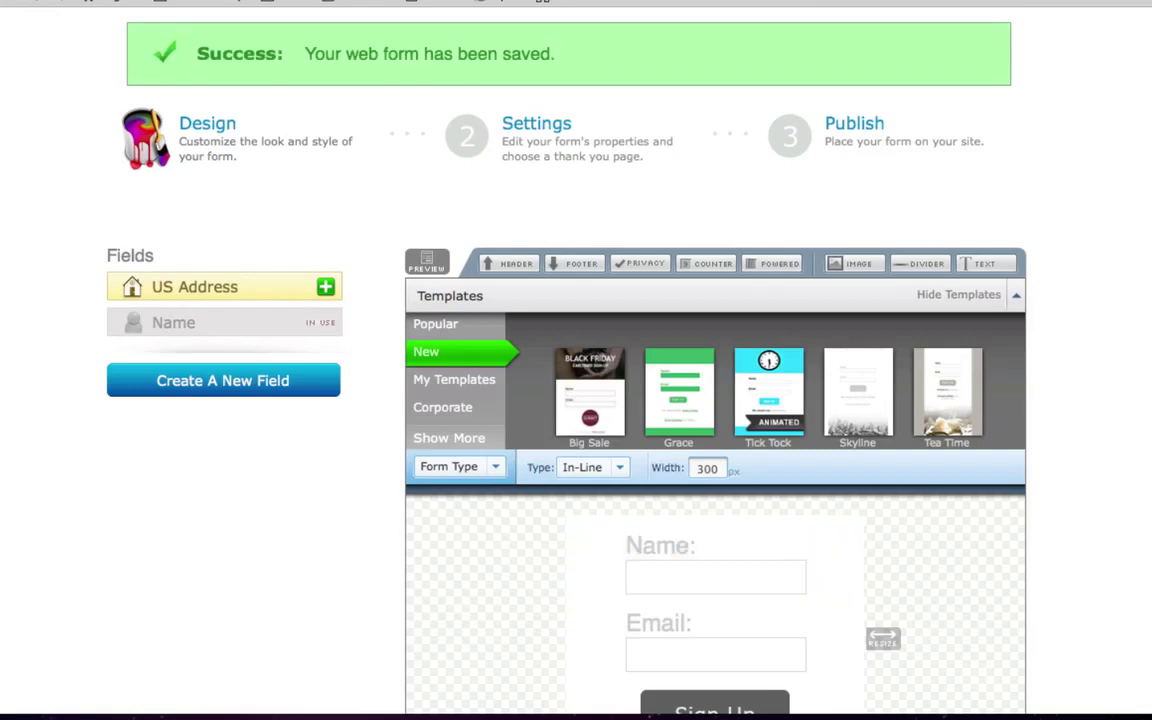
Continue to the form's settings and name the form FB Ad Mttb
scroll(660, 400, "down", 5)
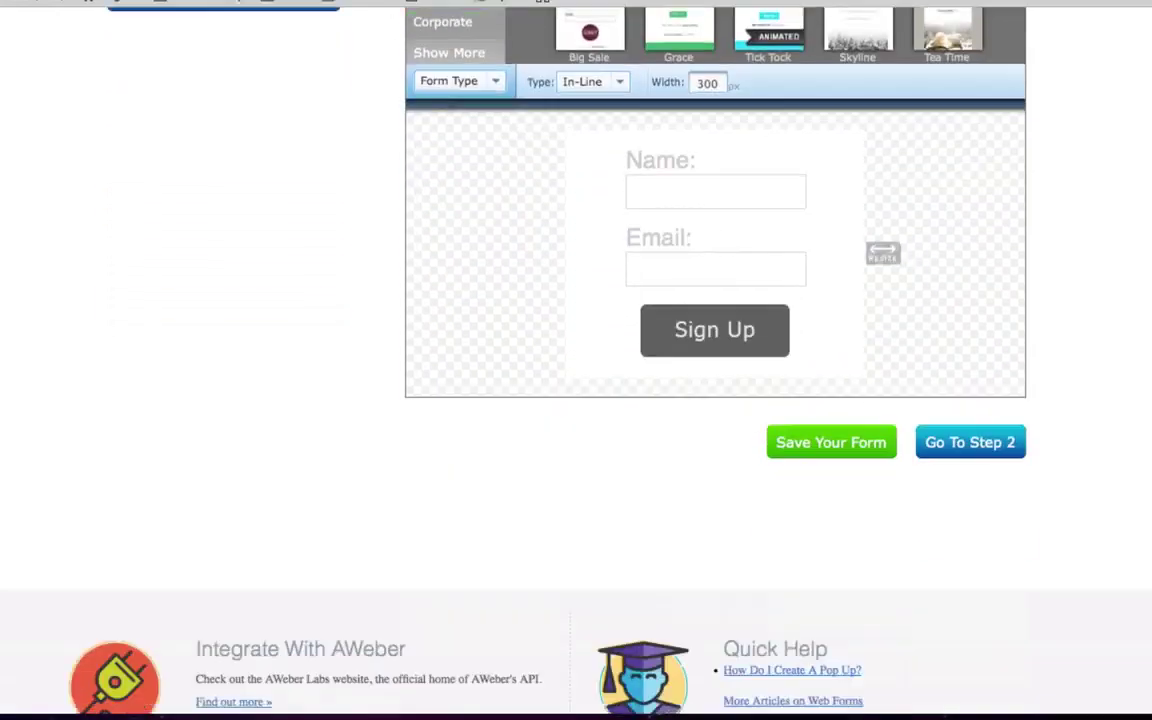
left_click(956, 368)
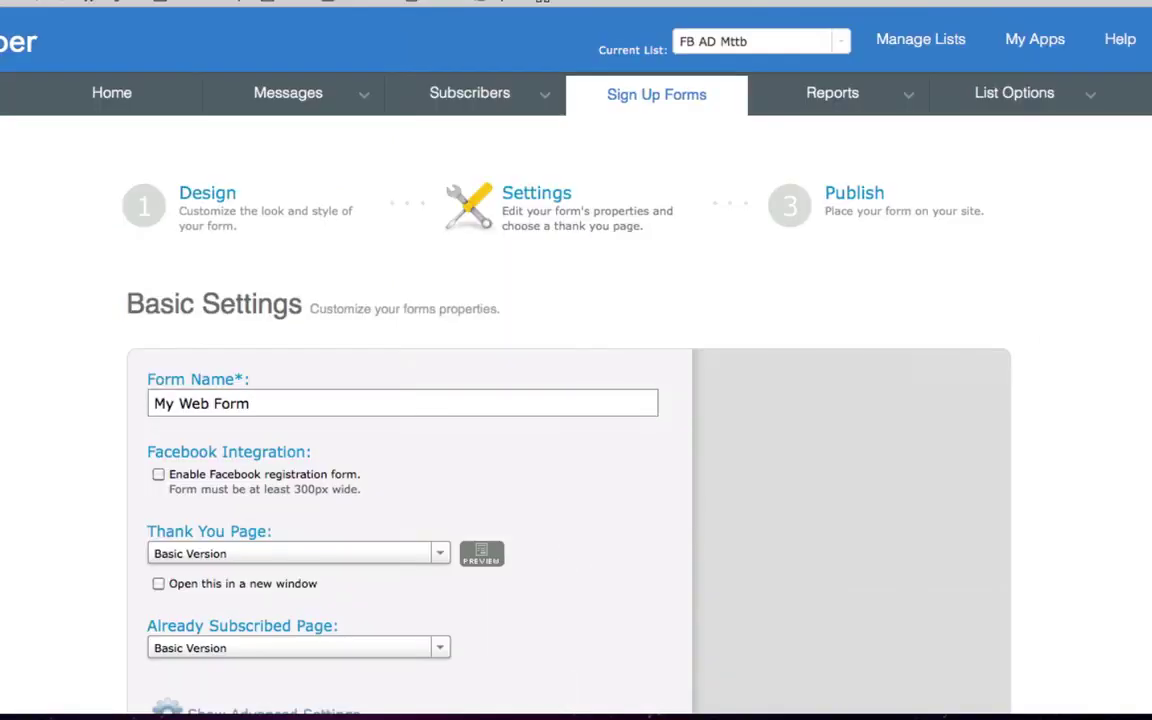
scroll(576, 400, "down", 4)
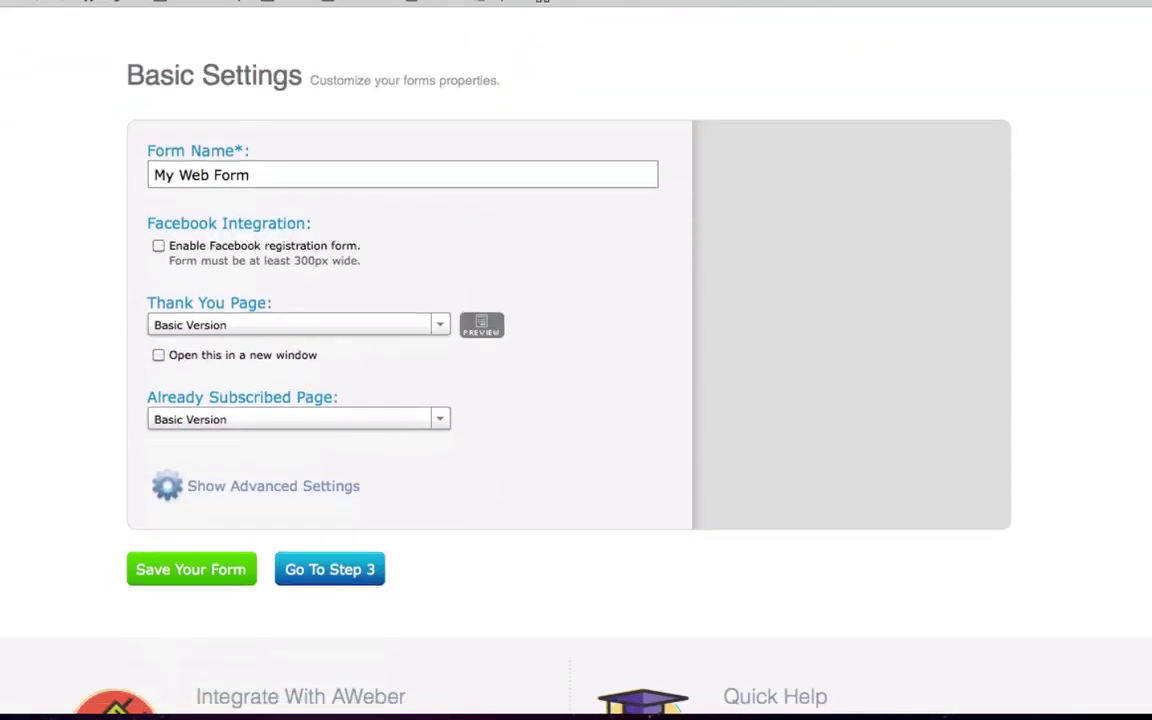
left_click(270, 177)
left_click_drag(270, 177, 110, 182)
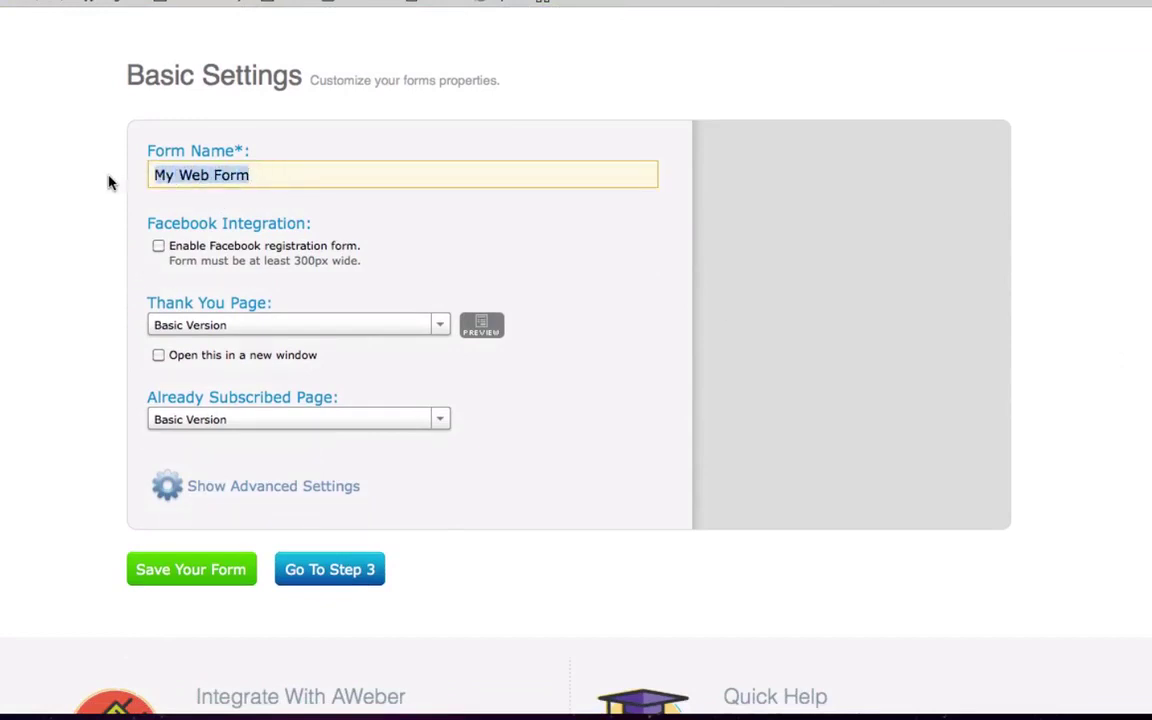
type("FB Ad ")
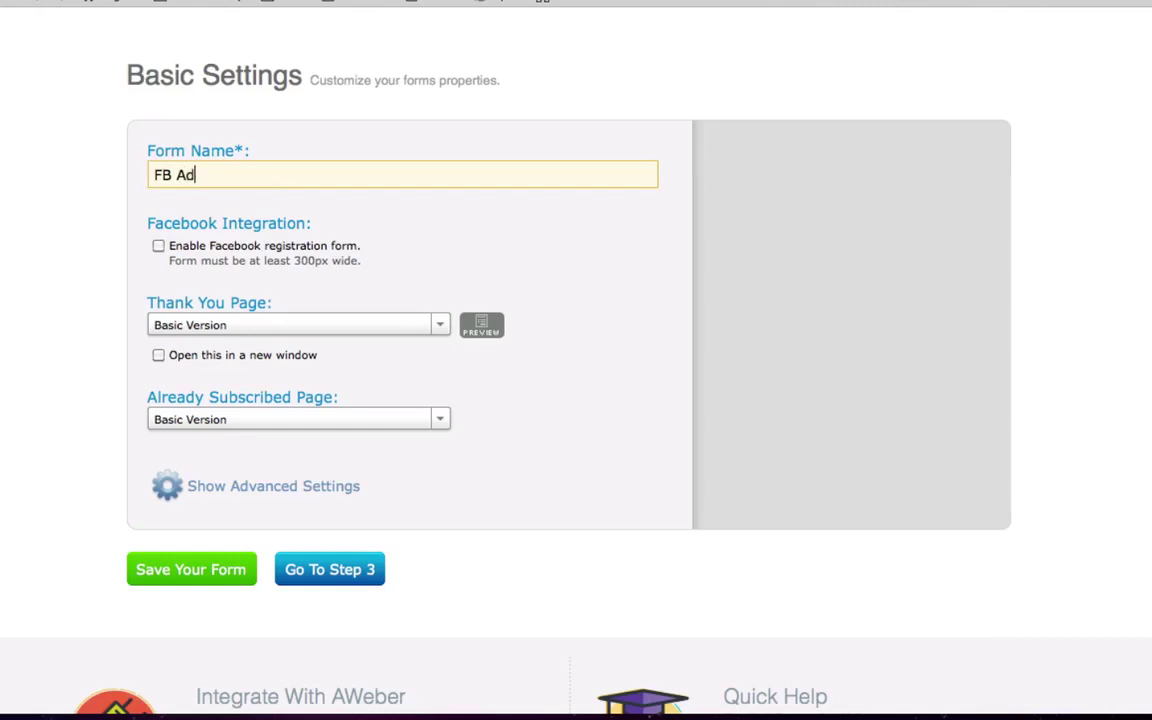
type("Mttb")
Set the form's Thank You Page to Custom Page and clear the placeholder in its URL field
left_click(439, 330)
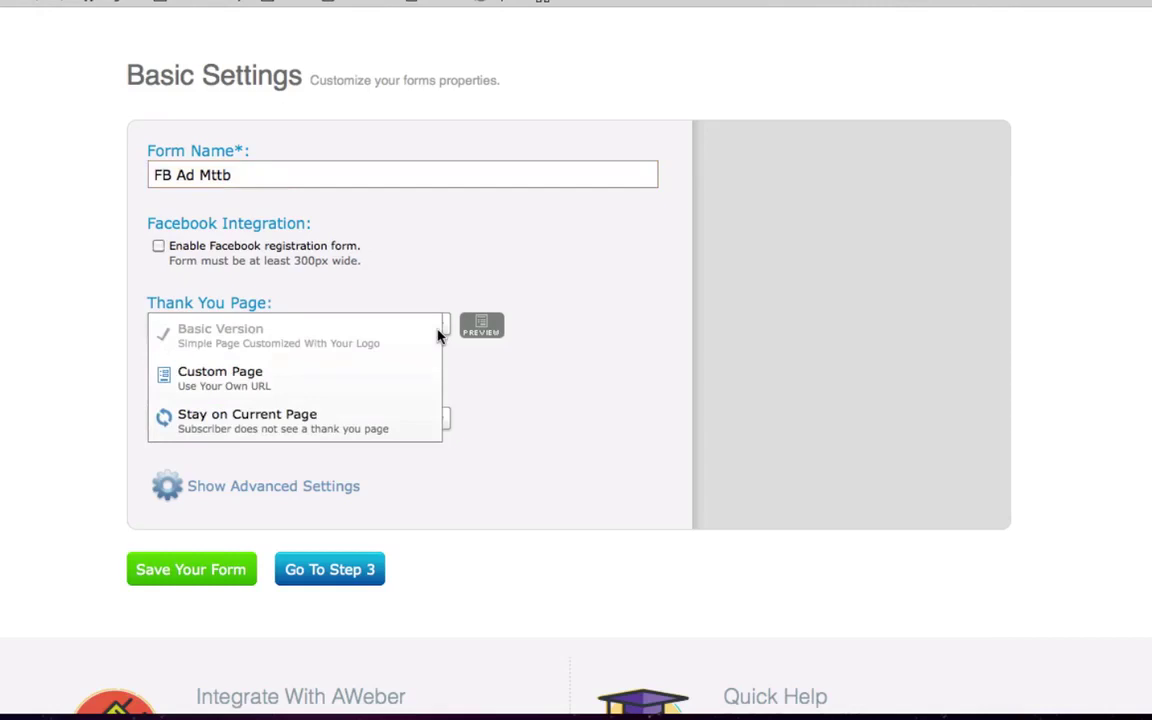
left_click(210, 376)
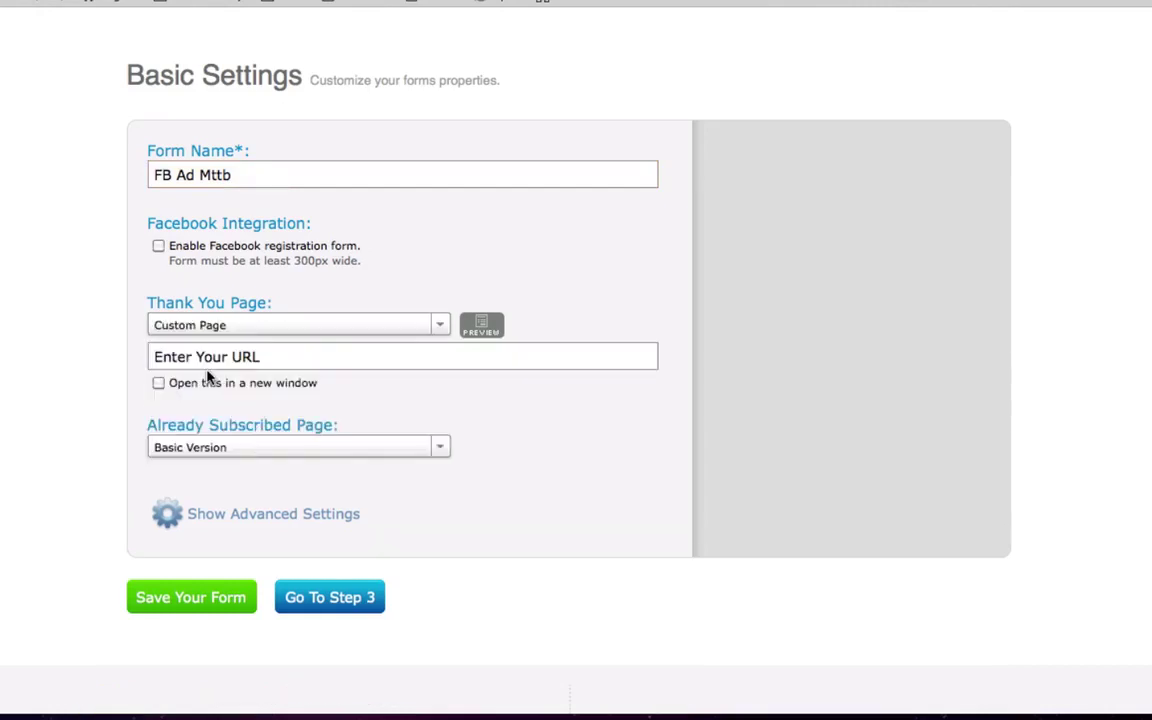
left_click(244, 358)
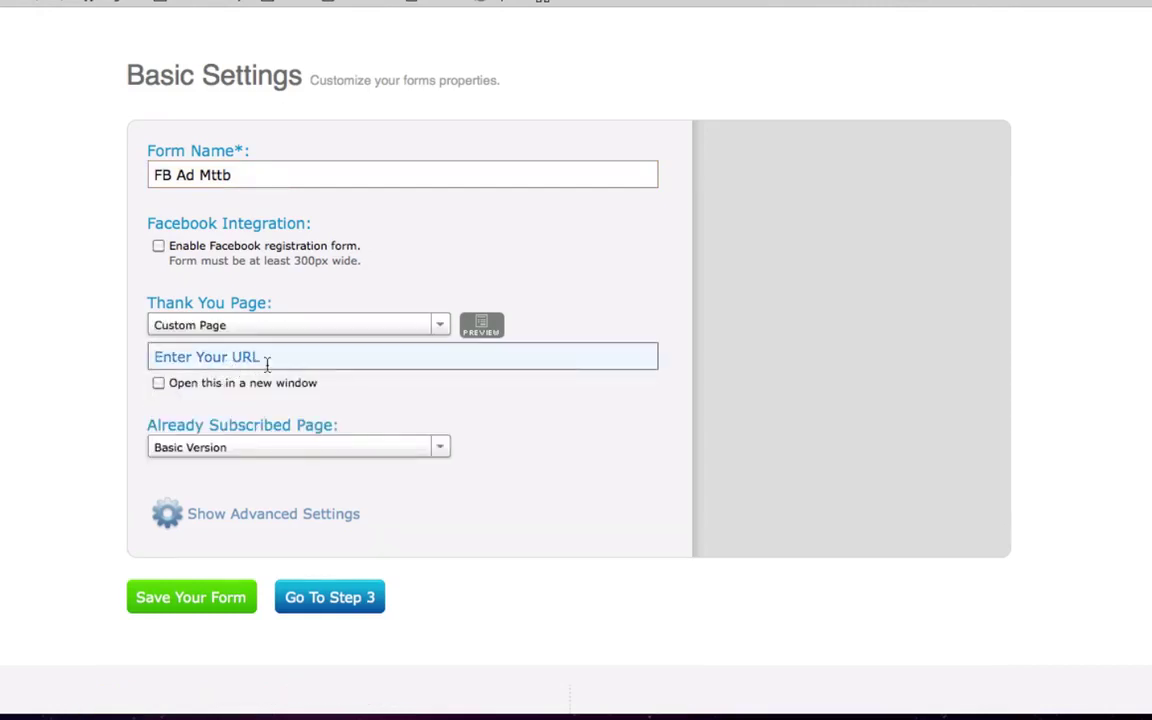
key("BackSpace")
key("BackSpace")
key("BackSpace")
key("BackSpace")
key("BackSpace")
key("BackSpace")
key("BackSpace")
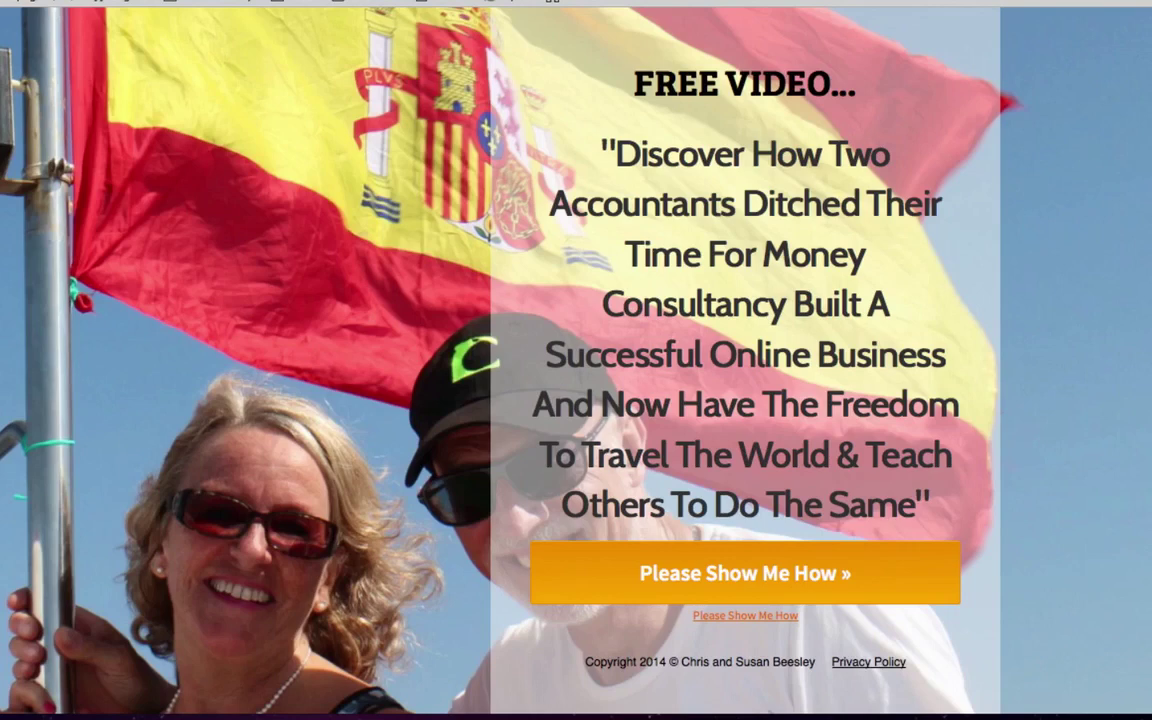
View the opt-in popup on the free video landing page and copy the address of the fb-fandf-bridge video page
left_click(753, 578)
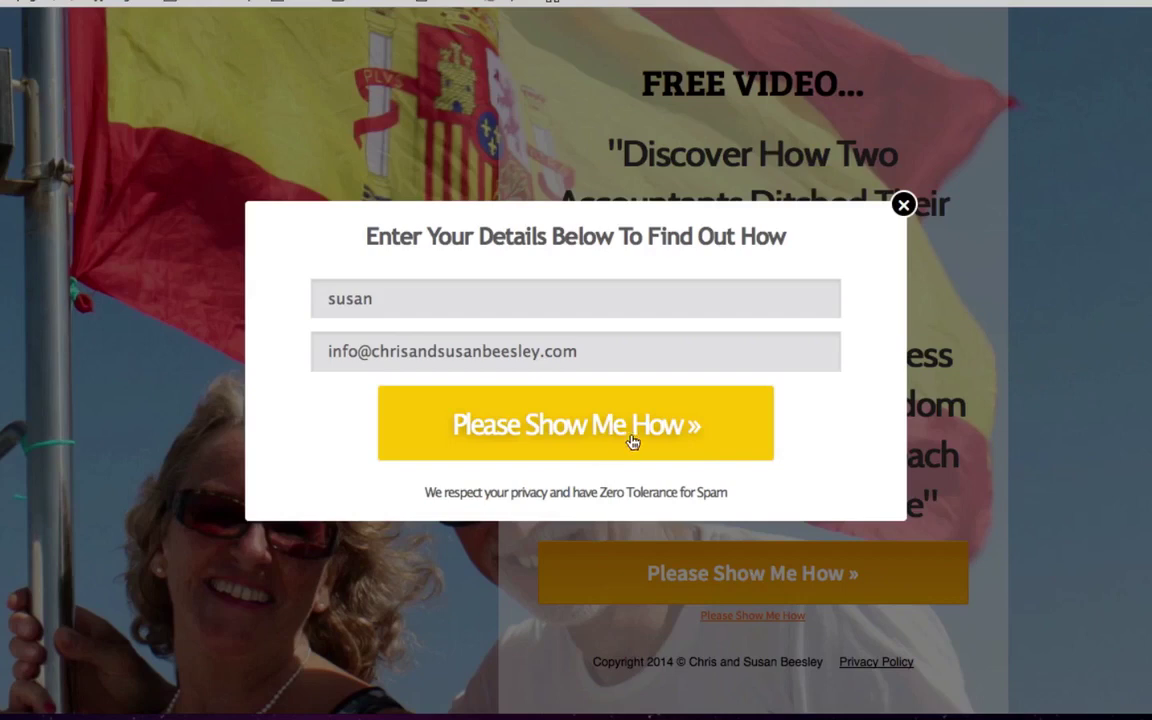
left_click(1064, 1)
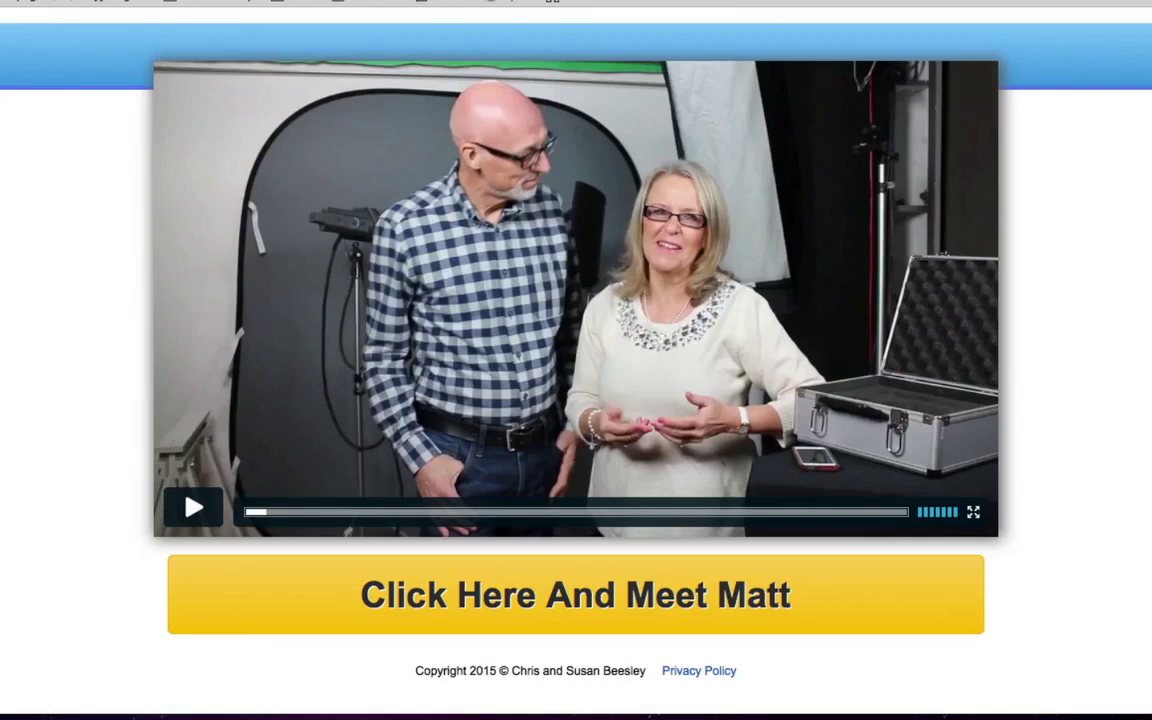
left_click(394, 20)
key("ctrl+c")
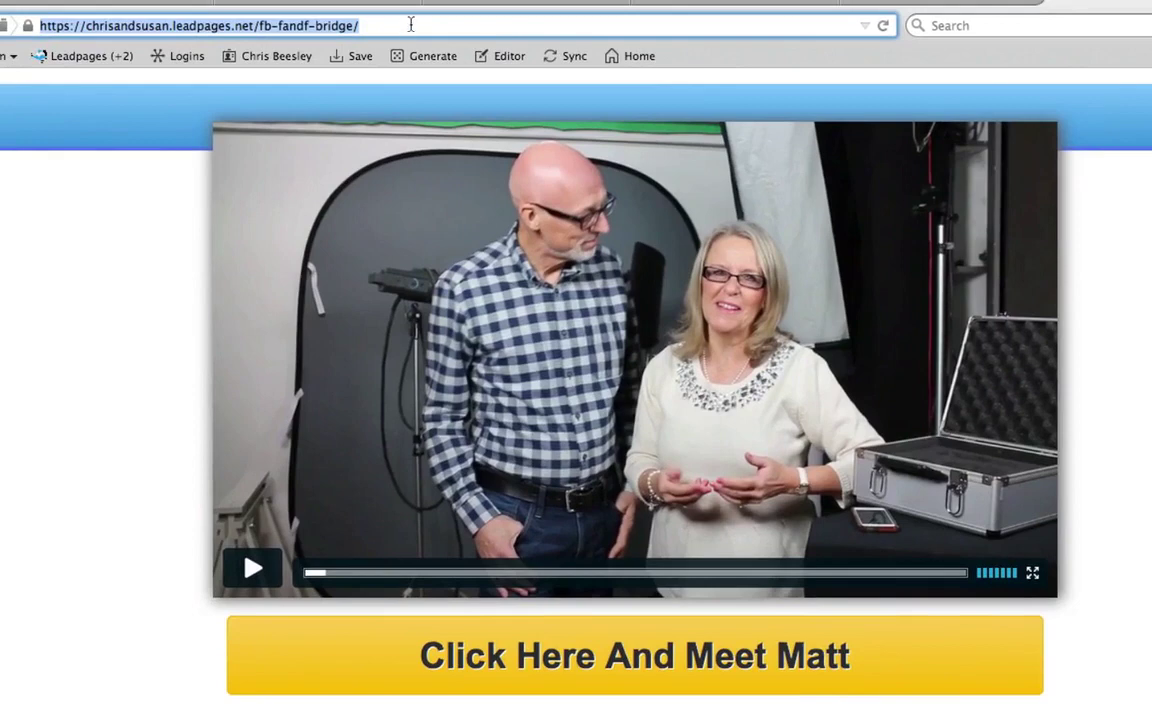
Return to the AWeber form settings and enter the copied fb-fandf-bridge address as the Thank You Page URL
left_click(109, 3)
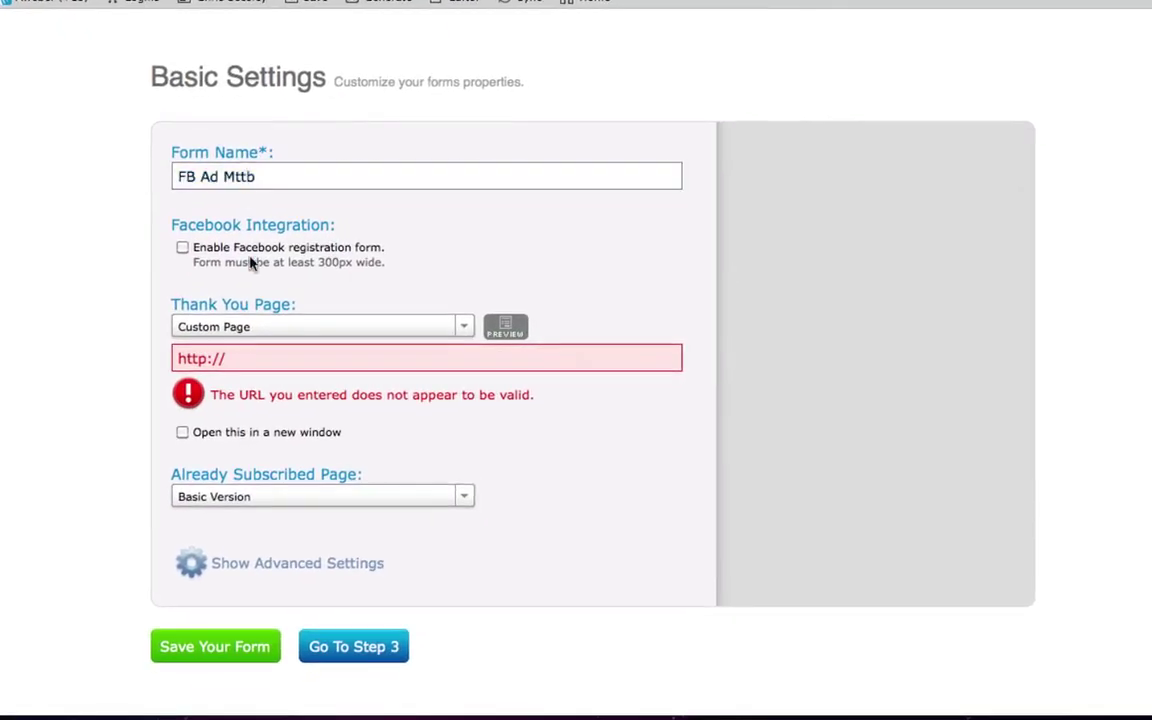
left_click_drag(269, 394, 151, 387)
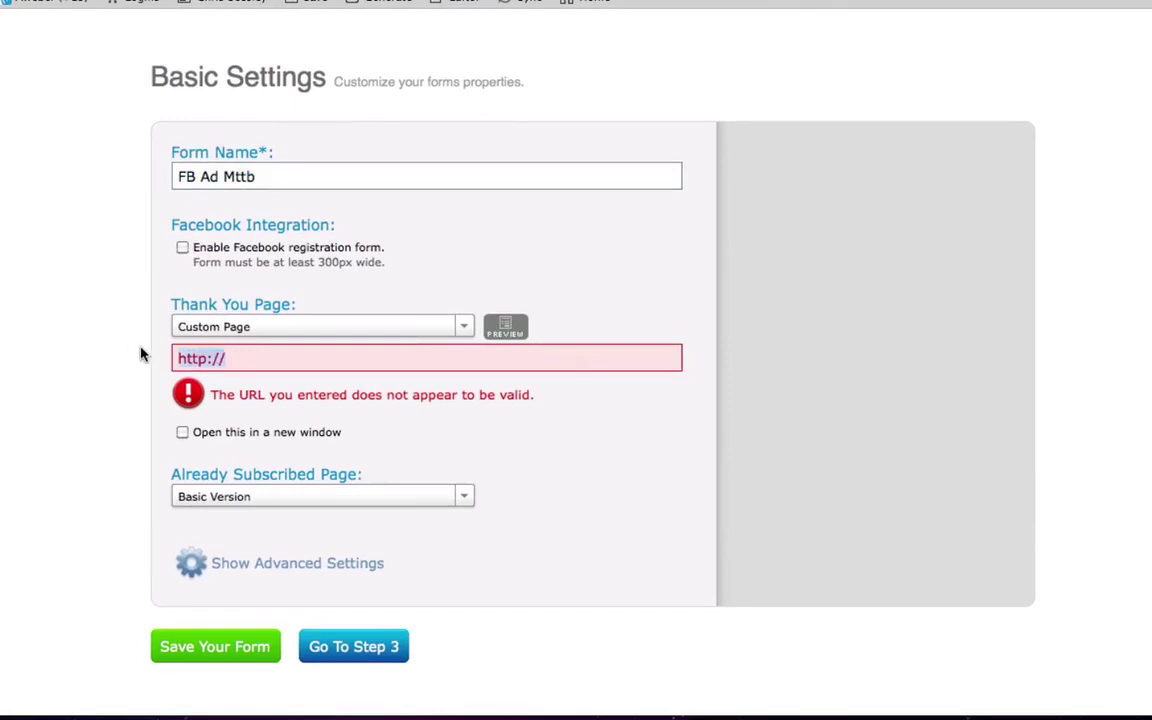
key("BackSpace")
key("ctrl+v")
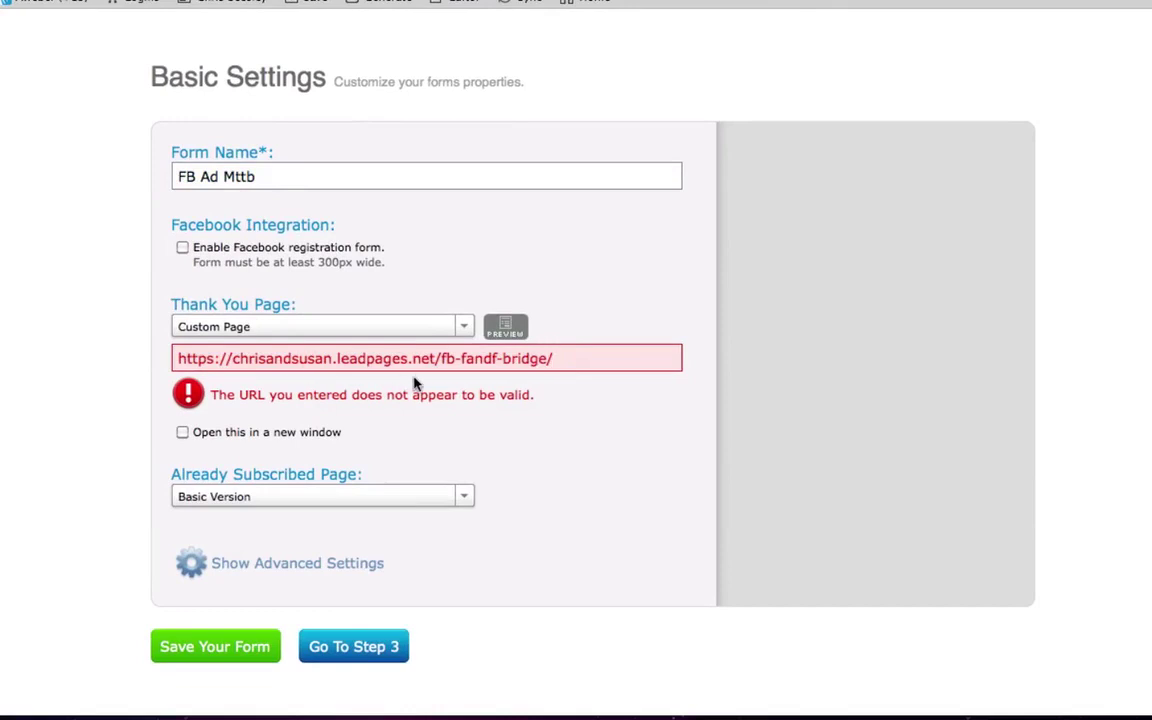
key("Tab")
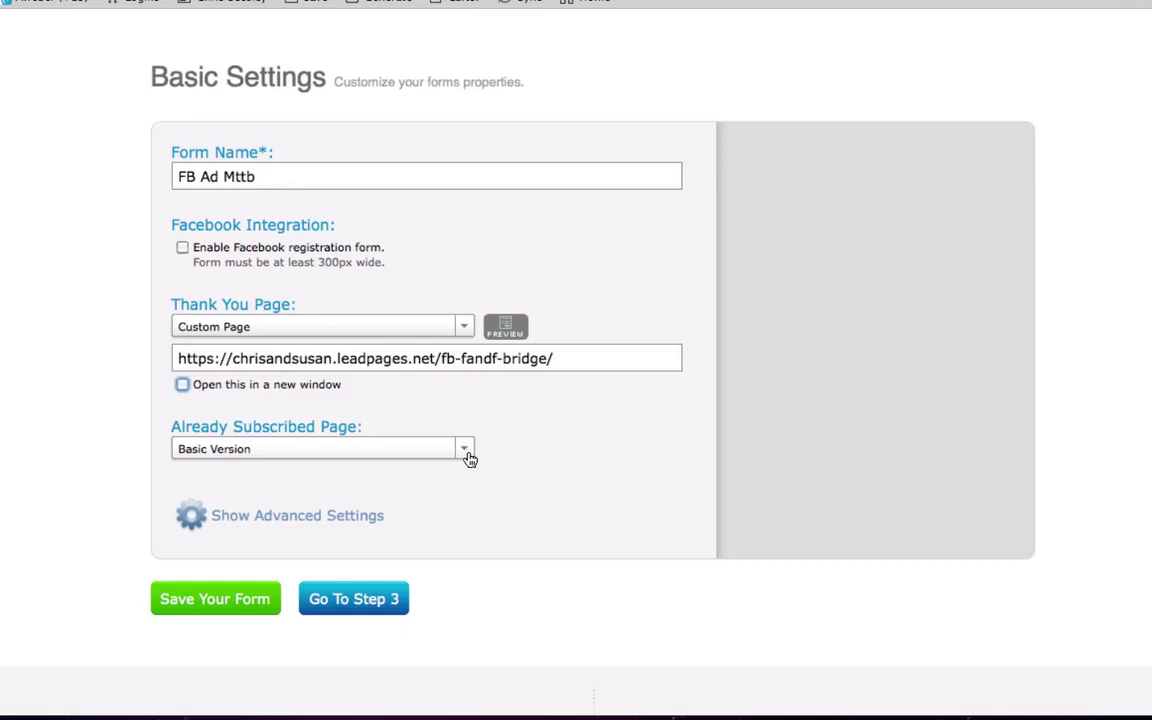
Set the Already Subscribed Page to Custom Page with the copied fb-fandf-bridge address and save the form
left_click(466, 452)
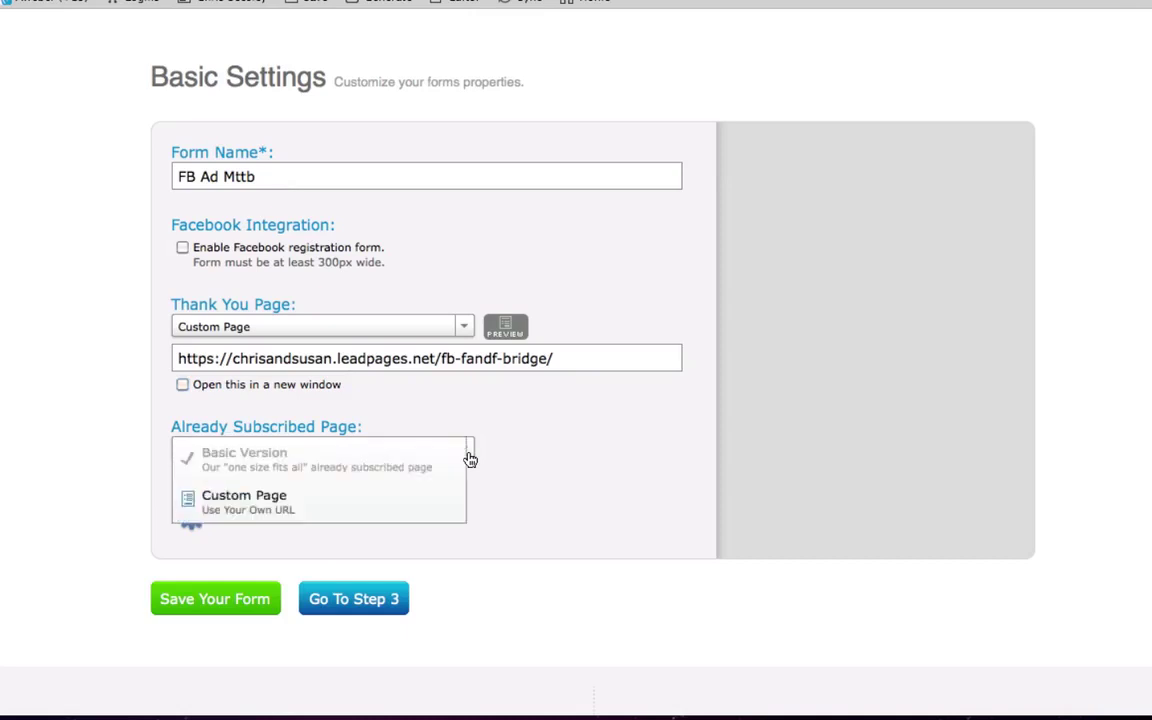
left_click(260, 515)
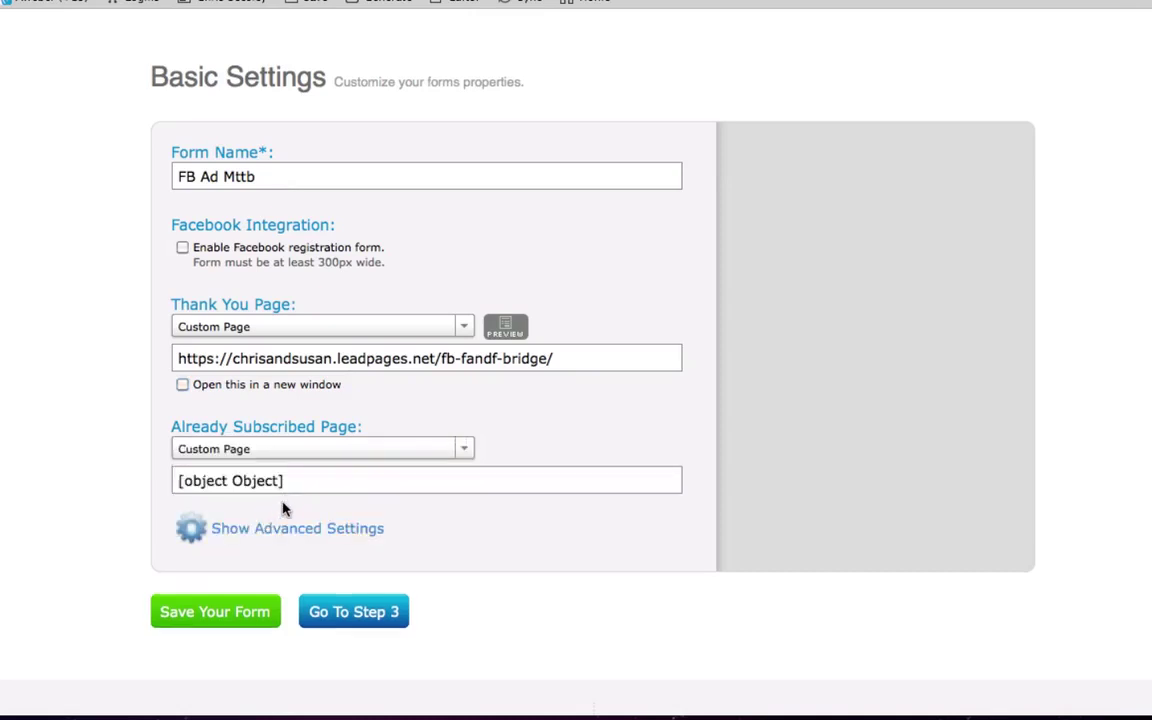
left_click(463, 452)
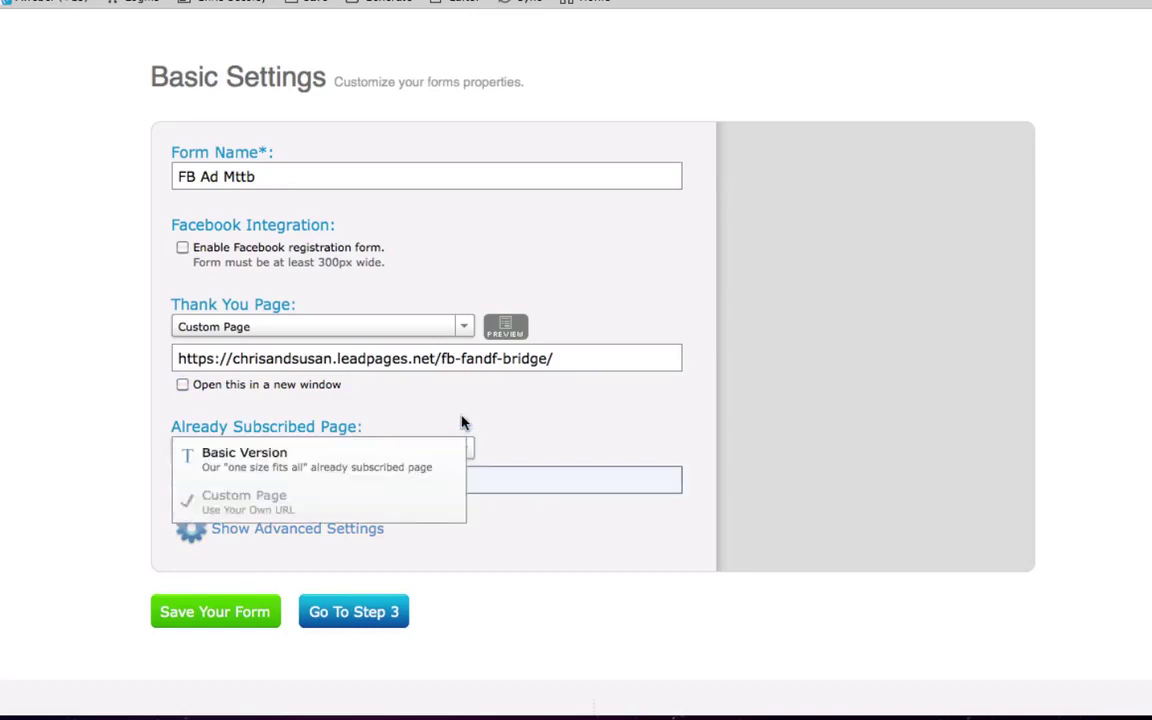
left_click(462, 422)
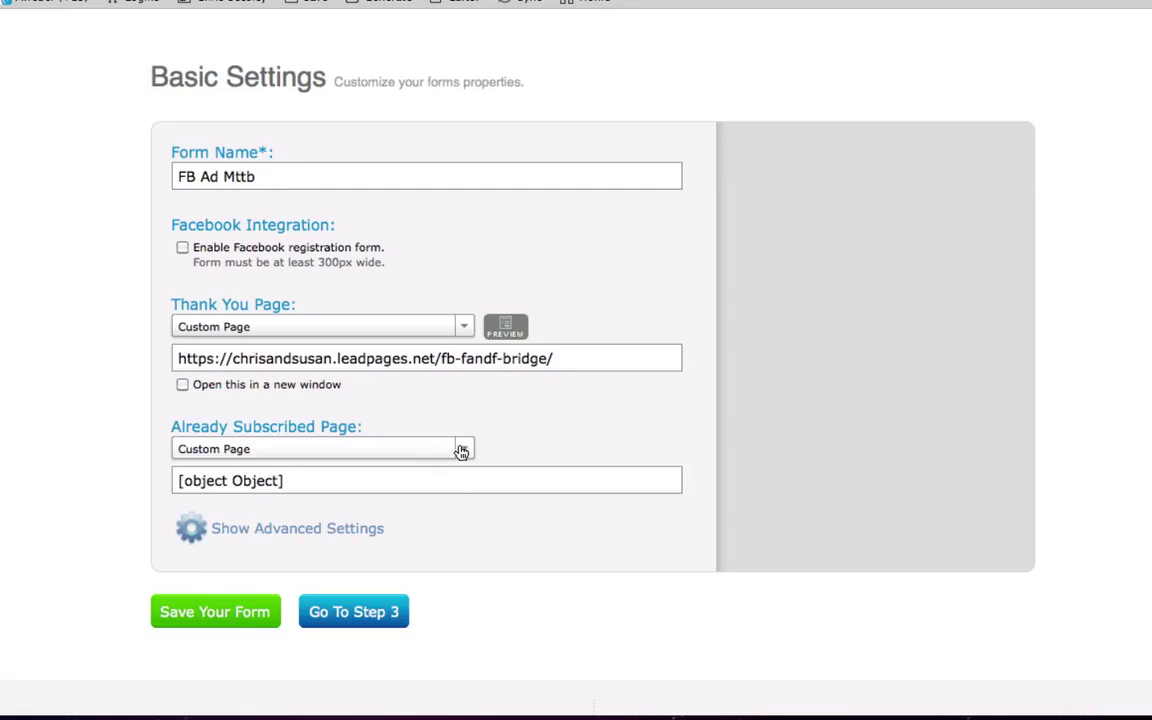
left_click(462, 452)
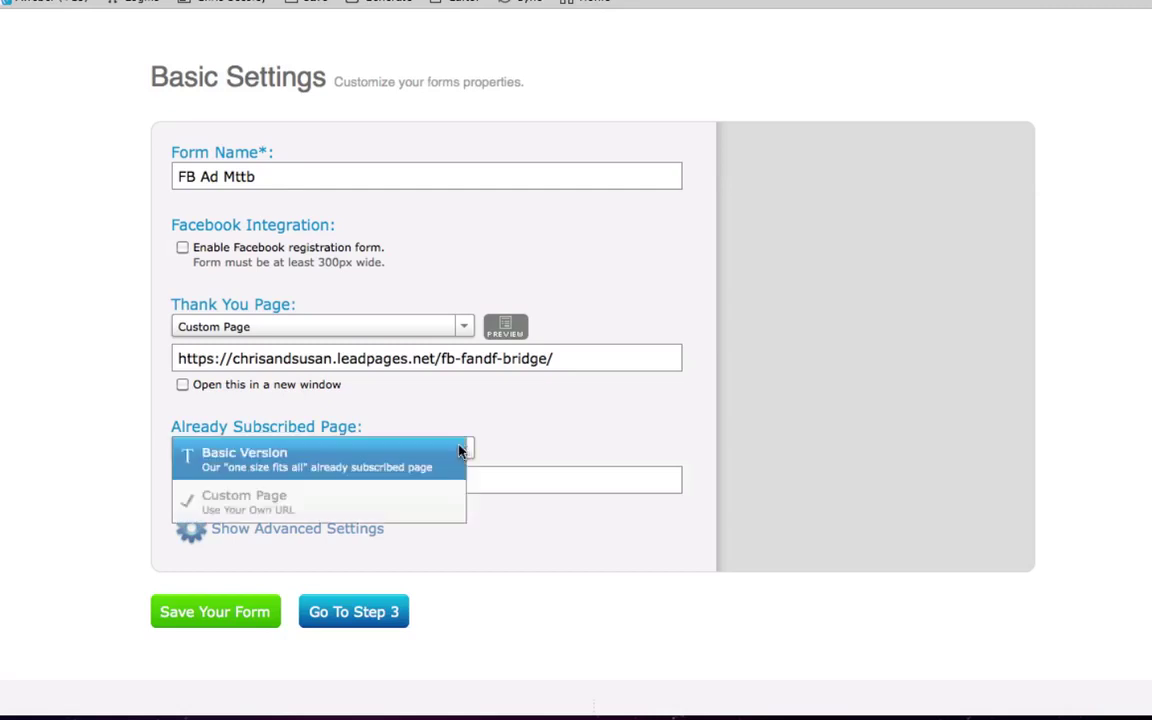
left_click(339, 510)
left_click(303, 489)
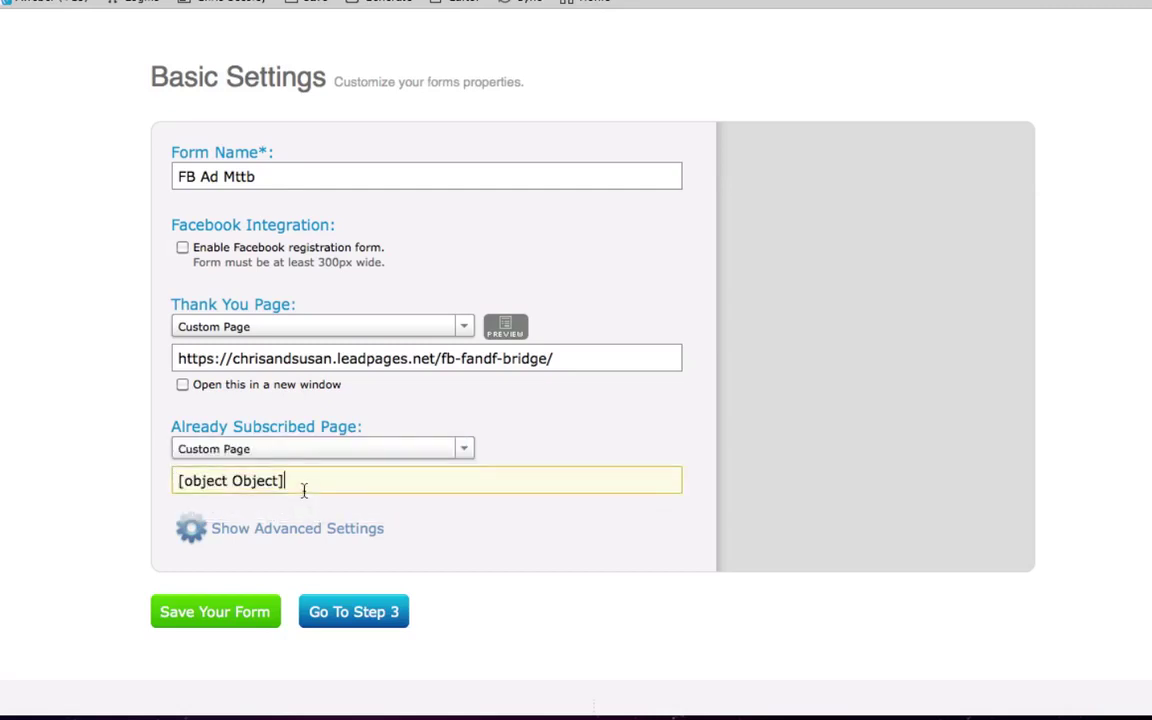
left_click_drag(290, 481, 36, 468)
key("ctrl+v")
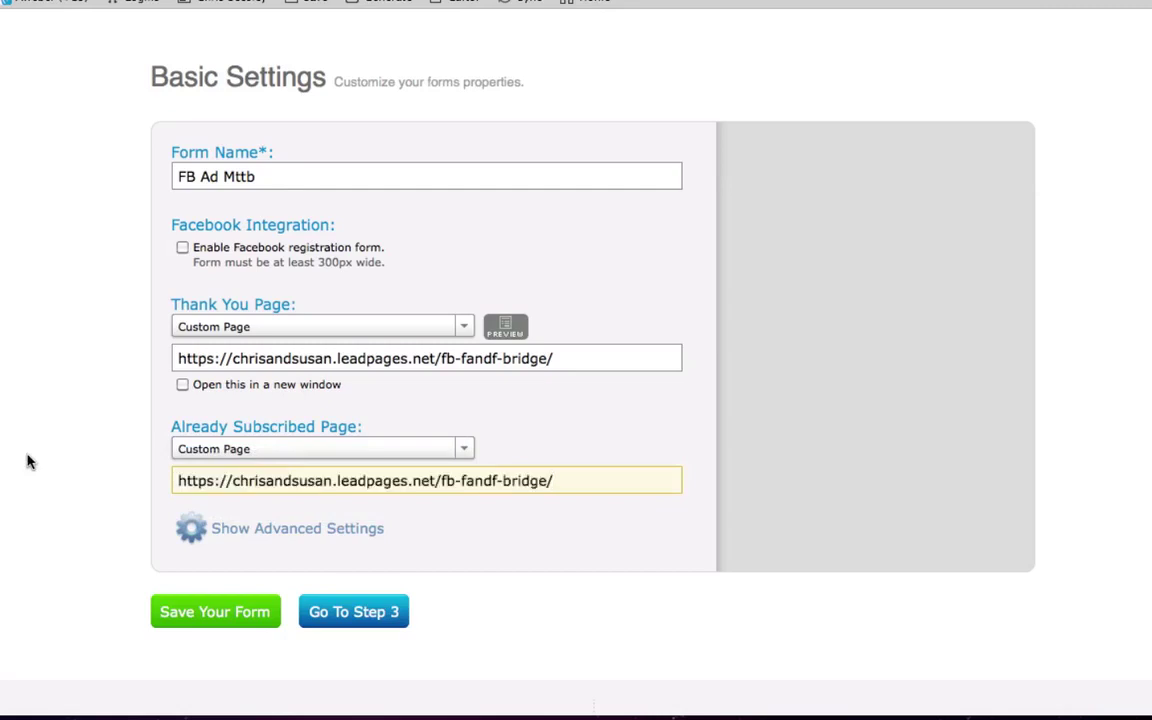
left_click(200, 612)
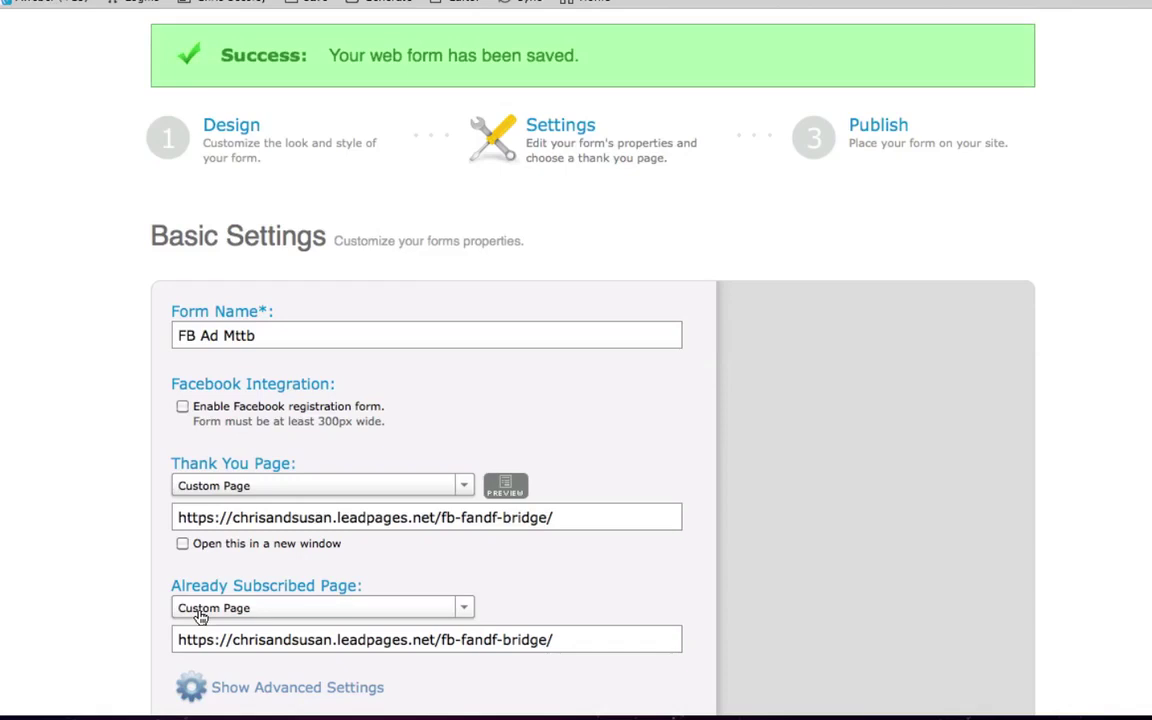
Continue to the form's publishing step and look over the options for who will publish it
scroll(851, 617, "down", 4)
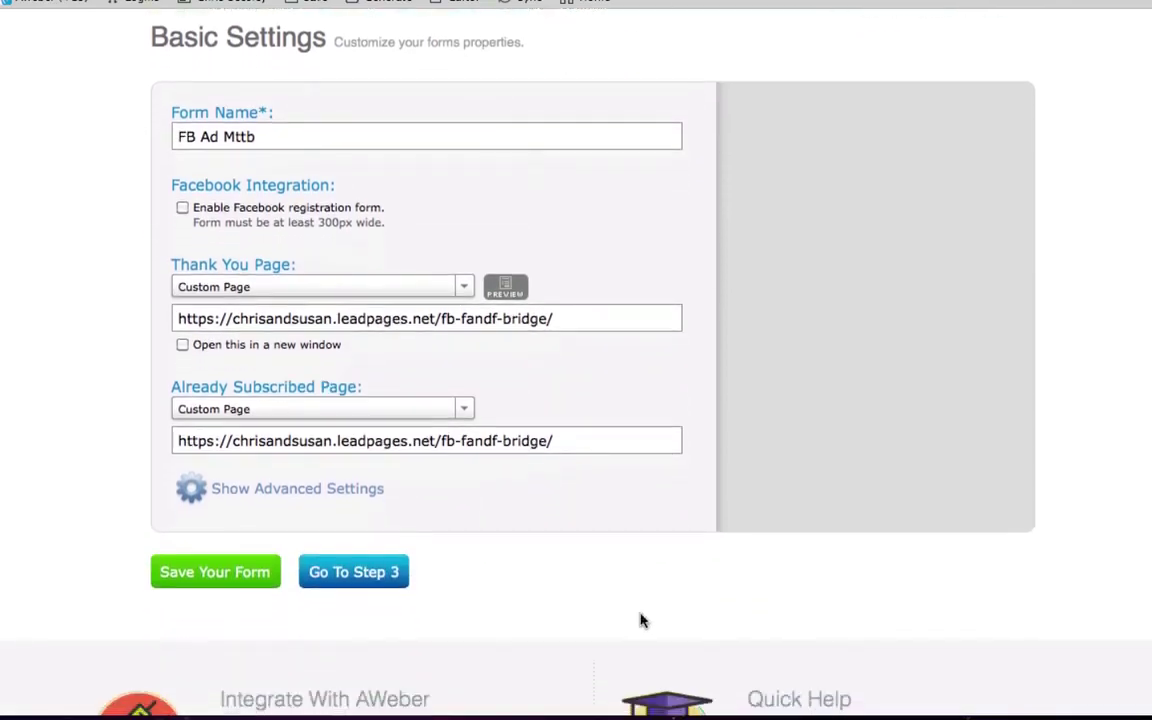
scroll(641, 620, "down", 1)
left_click(360, 516)
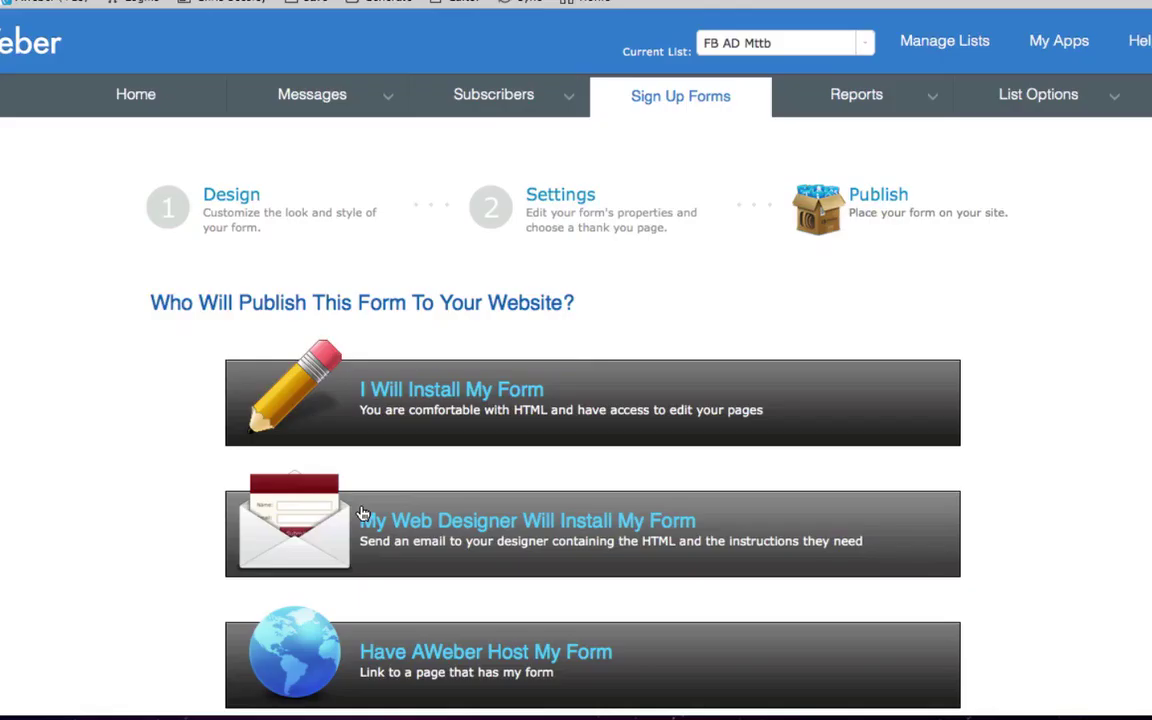
scroll(733, 442, "down", 2)
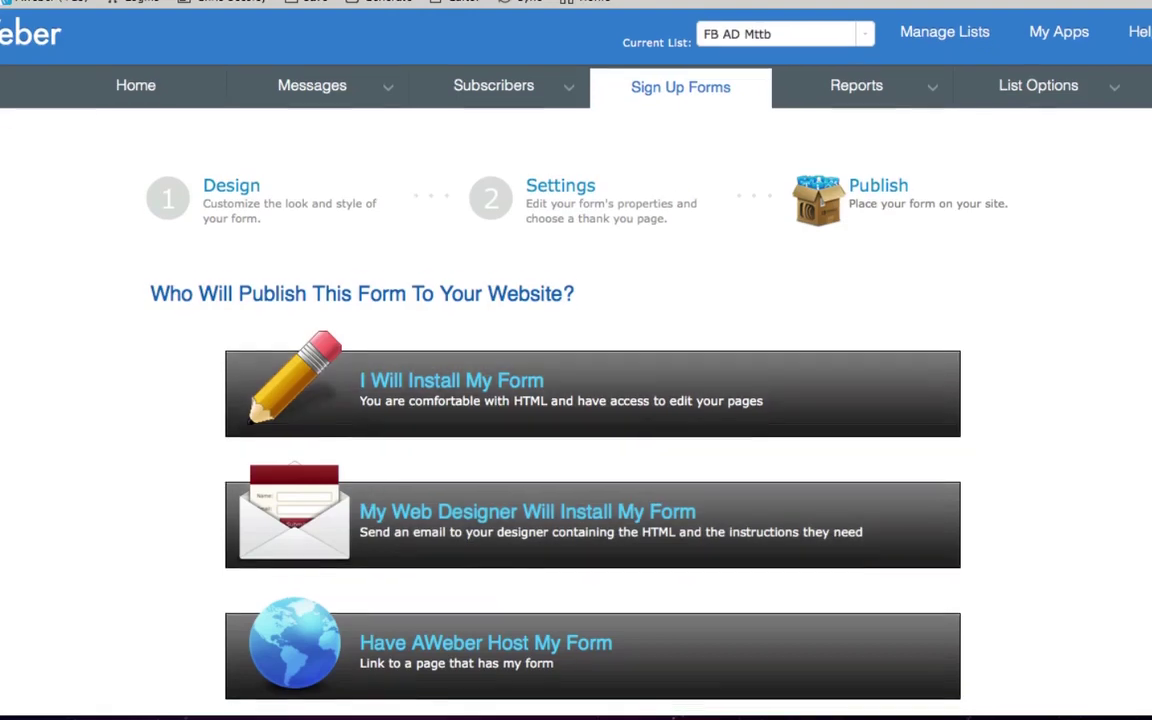
scroll(593, 400, "down", 1)
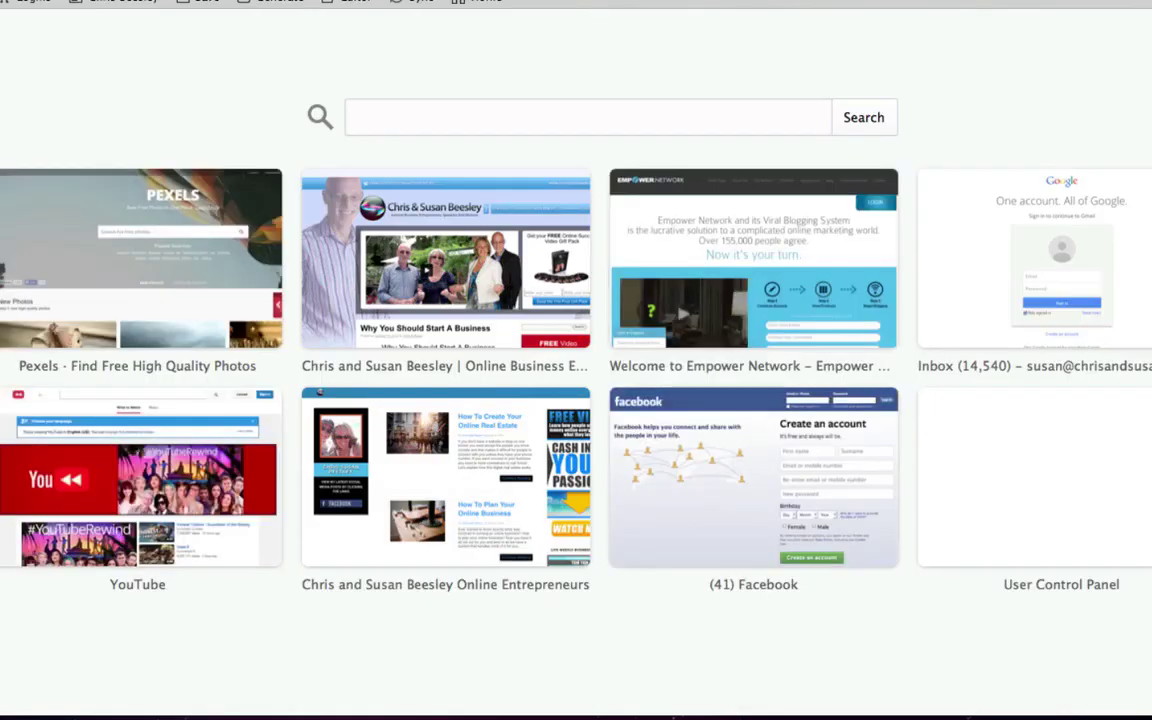
Load the owners' own business website in the new tab to view its home page and free gift pack opt-in form
type("chris")
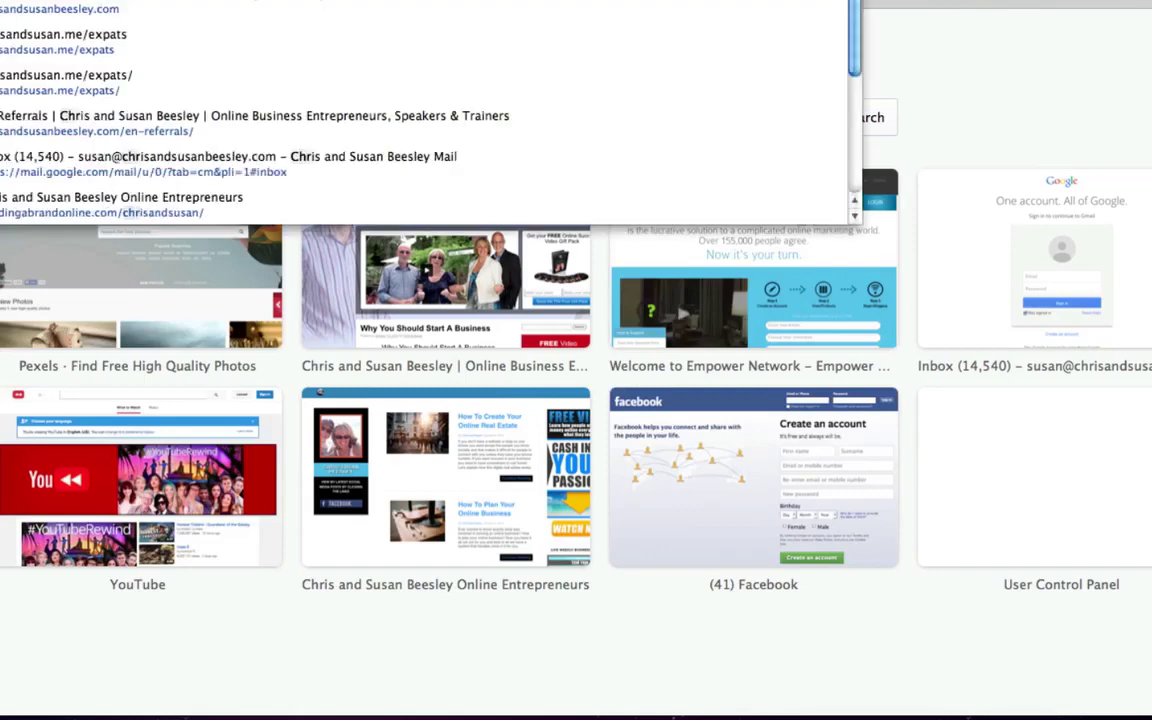
type("and")
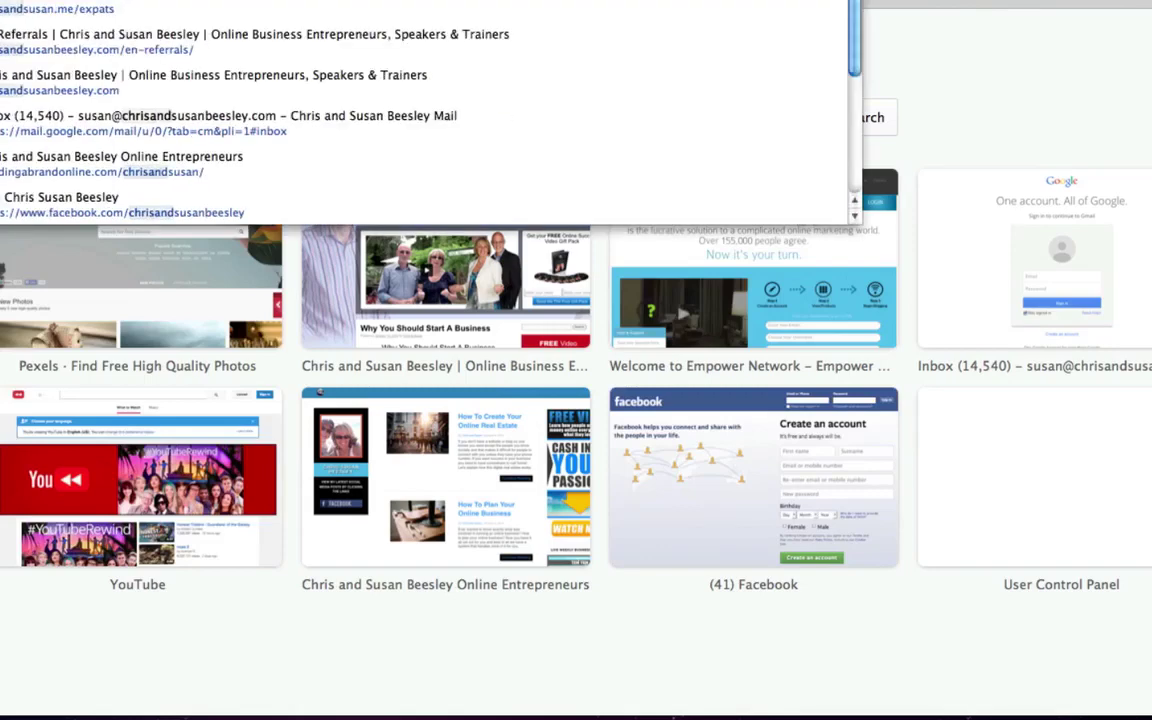
type("susan")
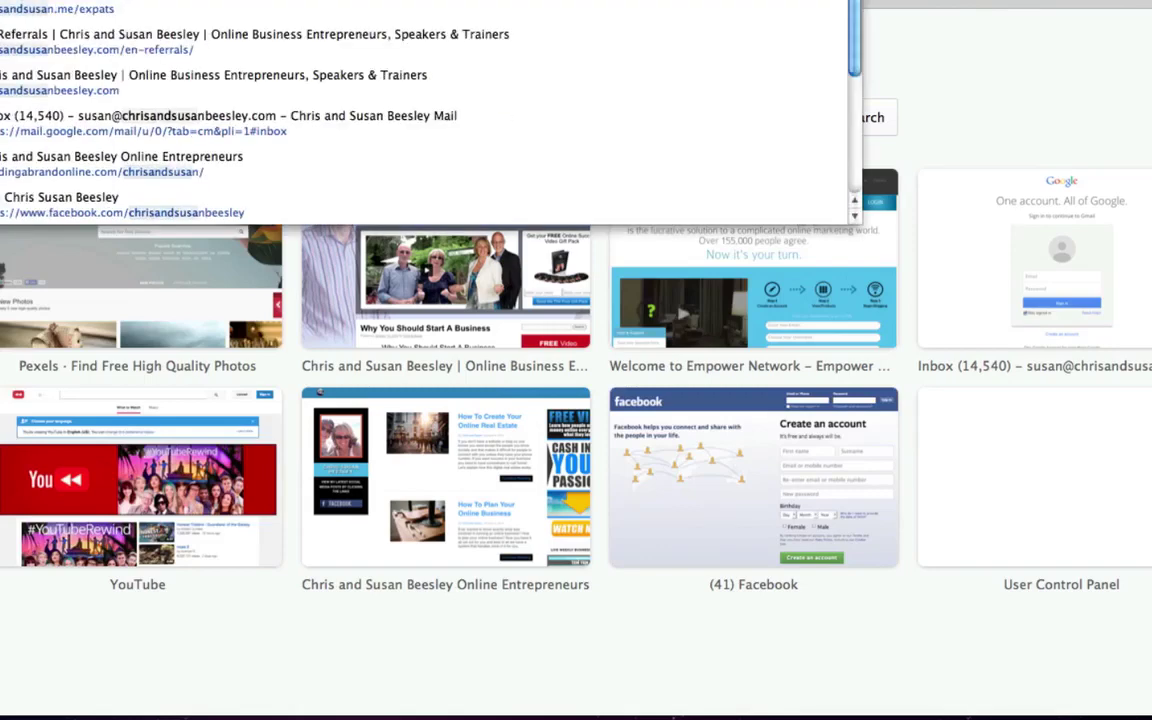
type("beesley")
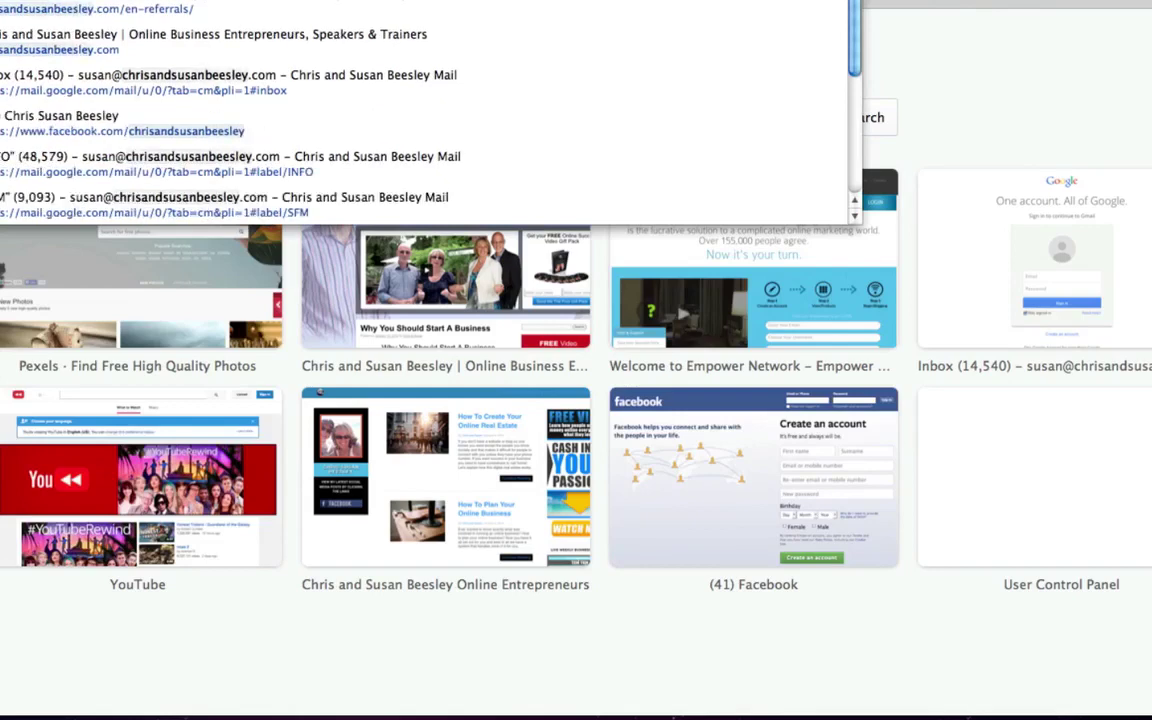
type(".com")
key("Return")
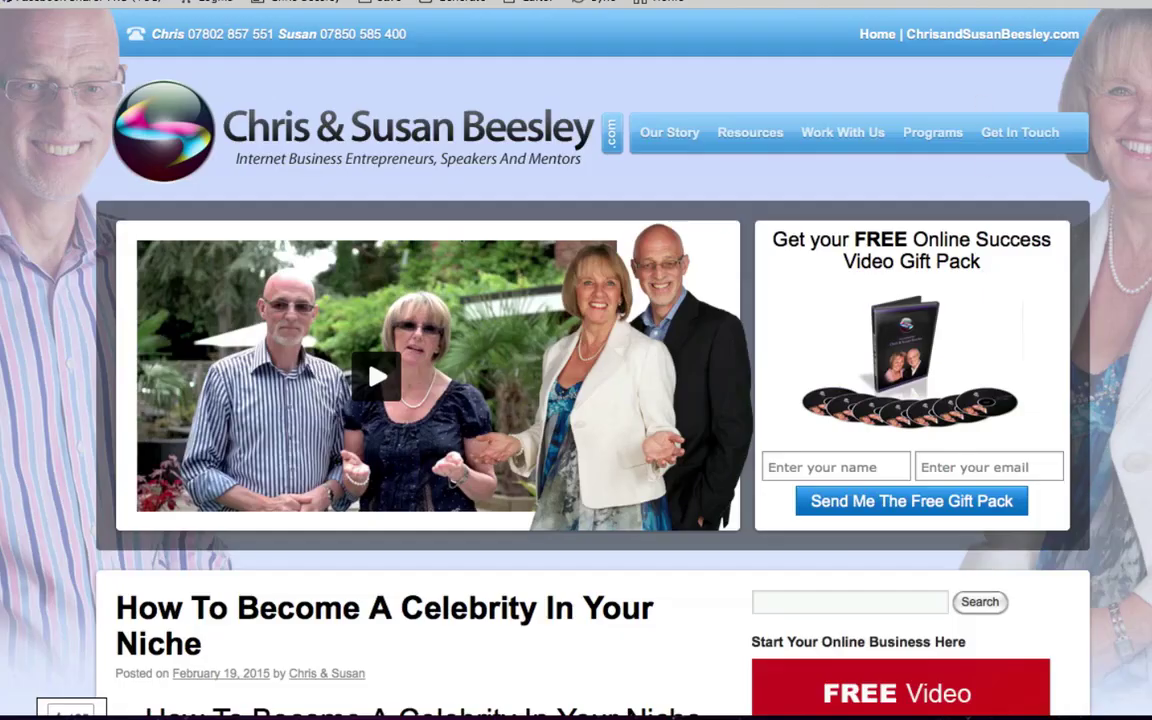
Return to the AWeber publishing step, choose I Will Install My Form and select the whole Javascript snippet
key("ctrl+Tab")
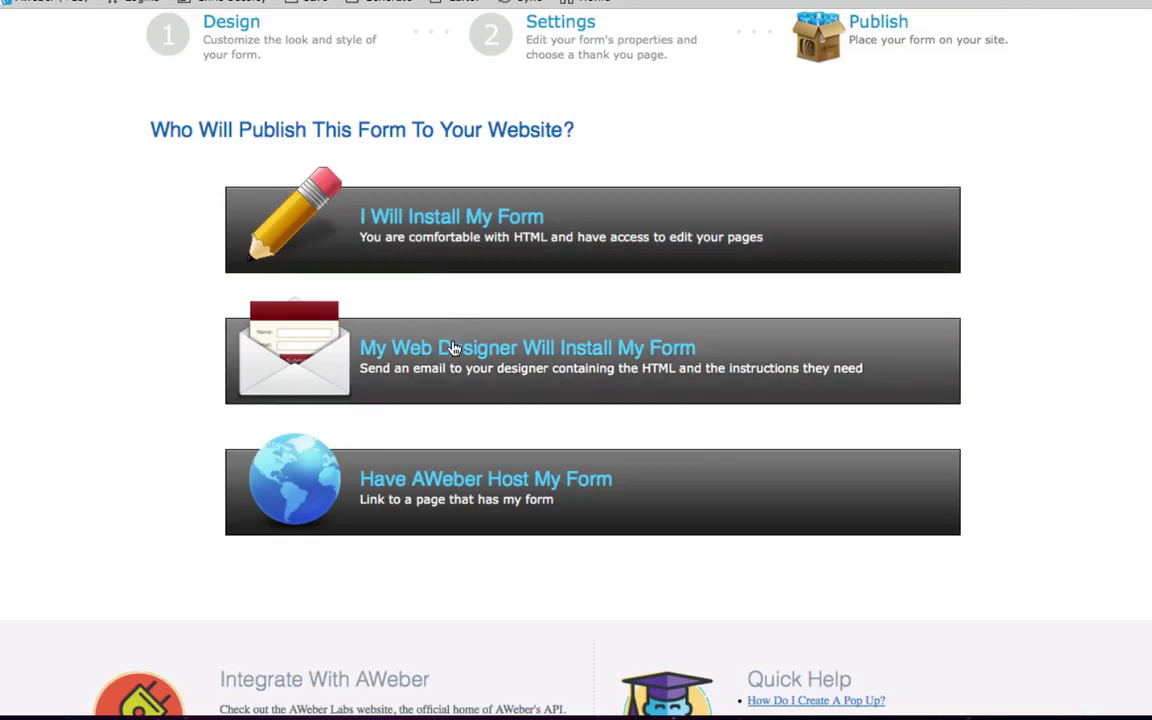
left_click(442, 218)
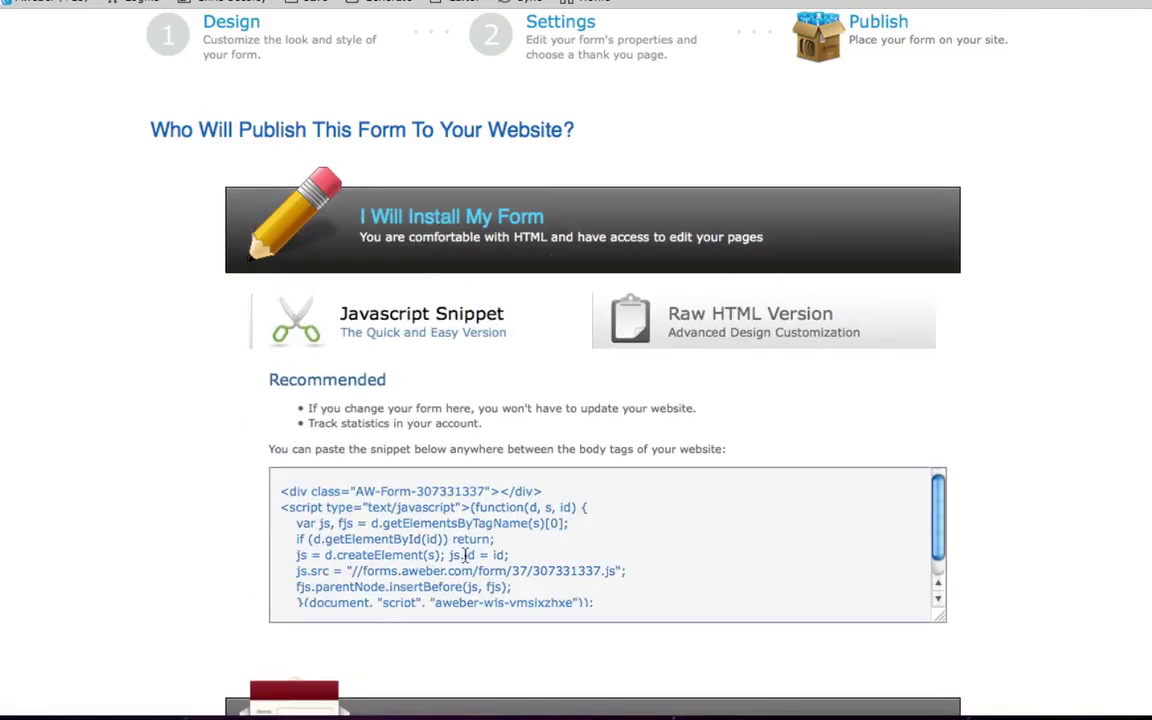
left_click(465, 555)
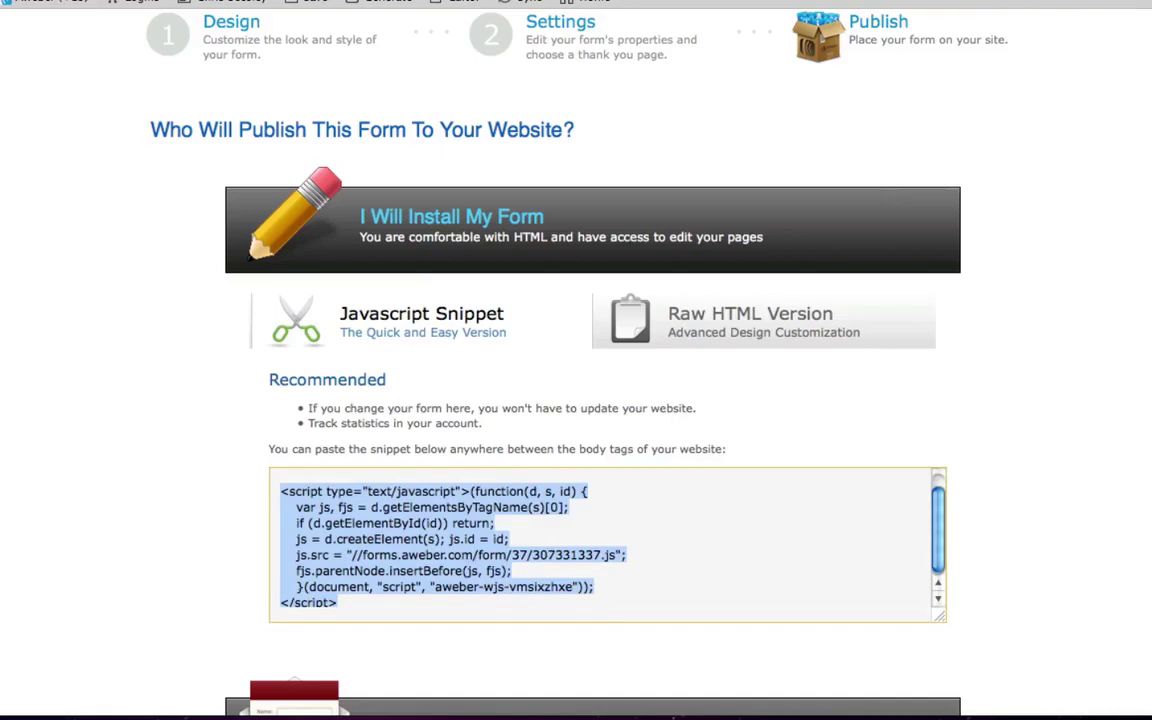
left_click(1140, 1)
Go to the account overview and switch the current list to 7daybootcampsm from the List Stats
scroll(576, 400, "up", 3)
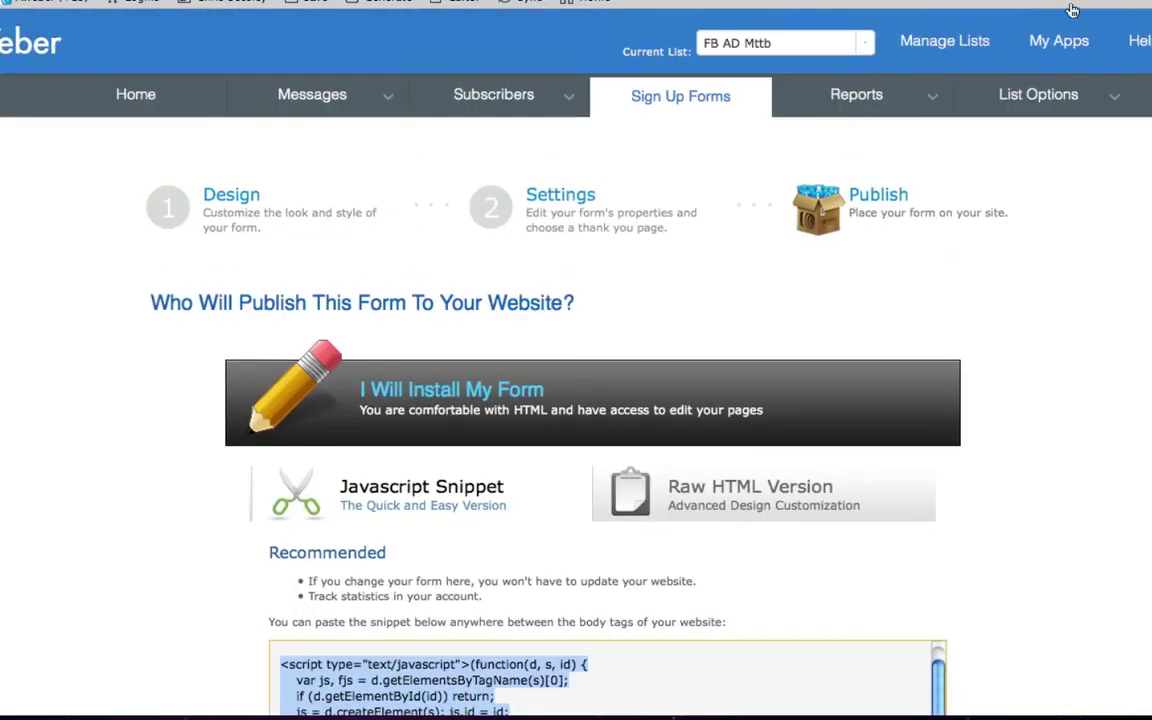
left_click(128, 97)
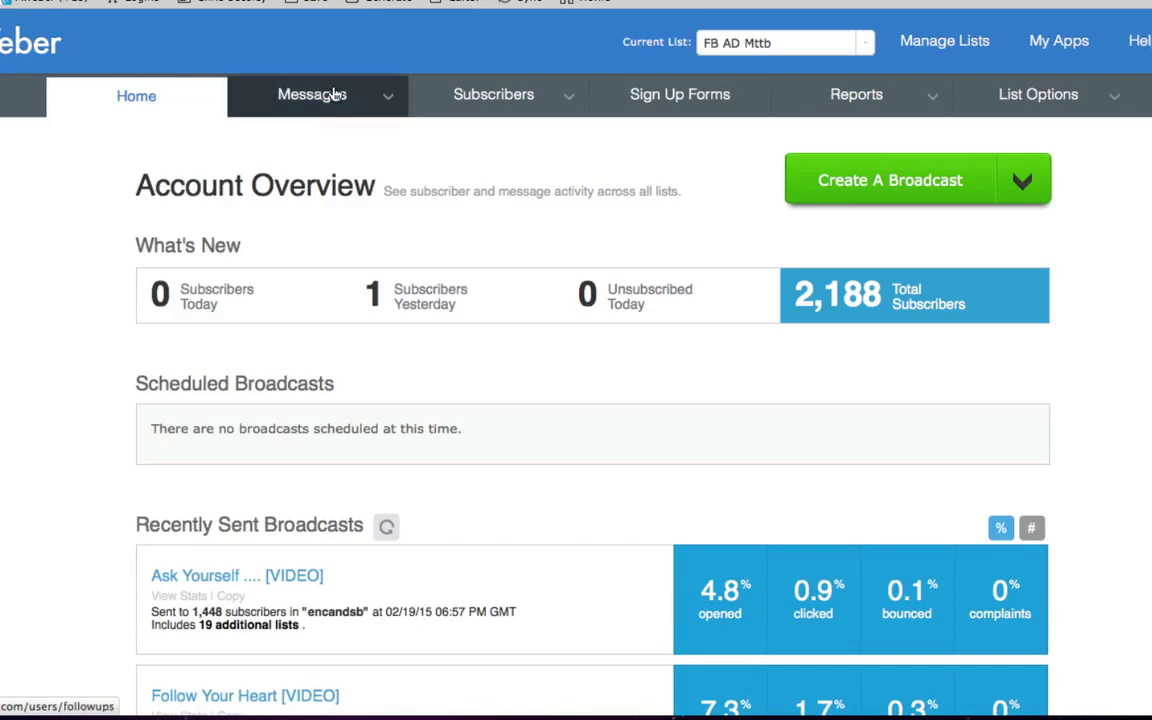
mouse_move(512, 106)
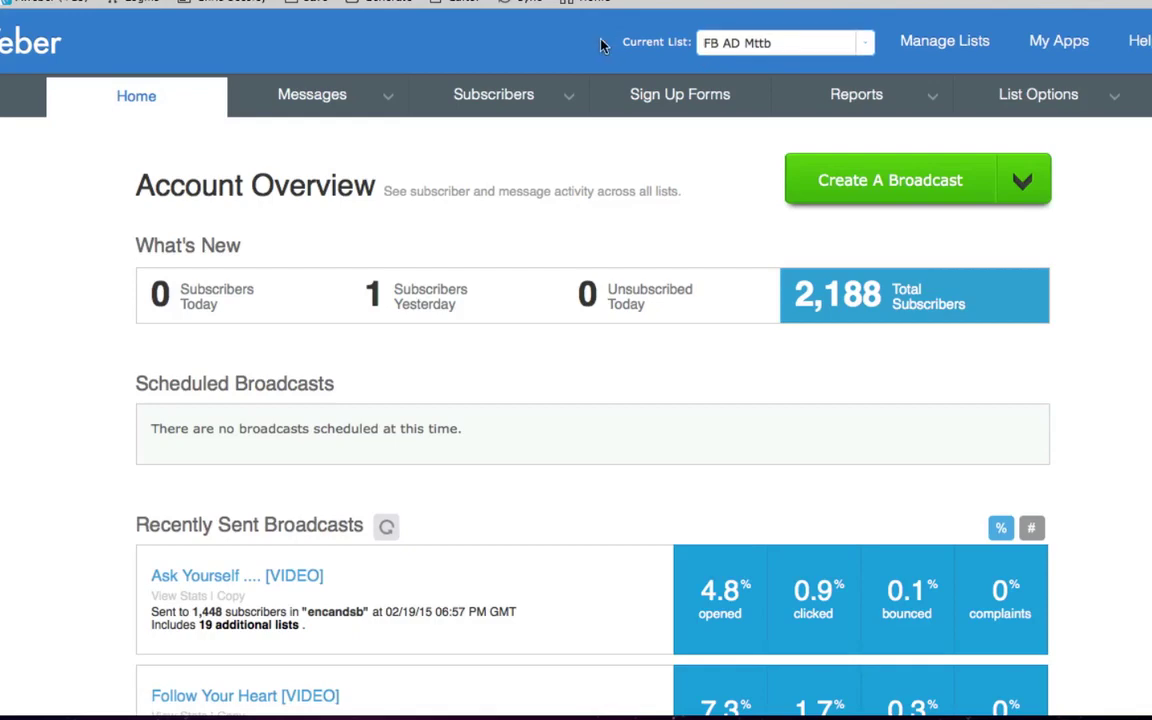
scroll(450, 504, "down", 5)
scroll(450, 510, "down", 5)
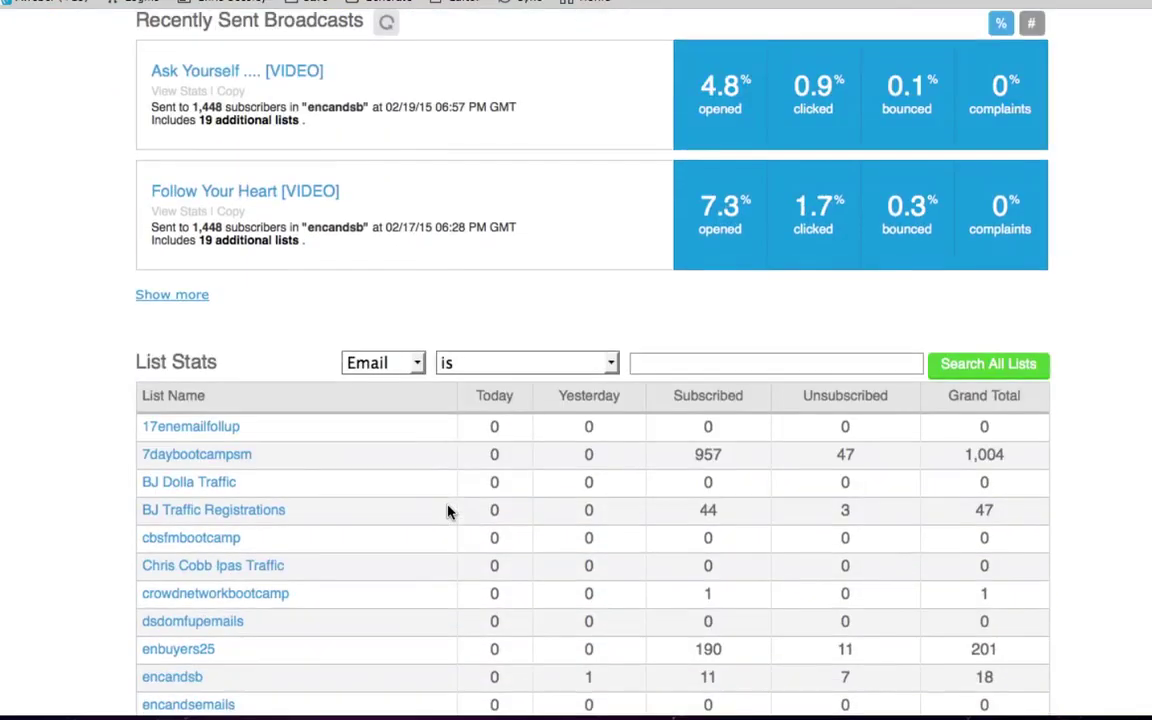
left_click(200, 455)
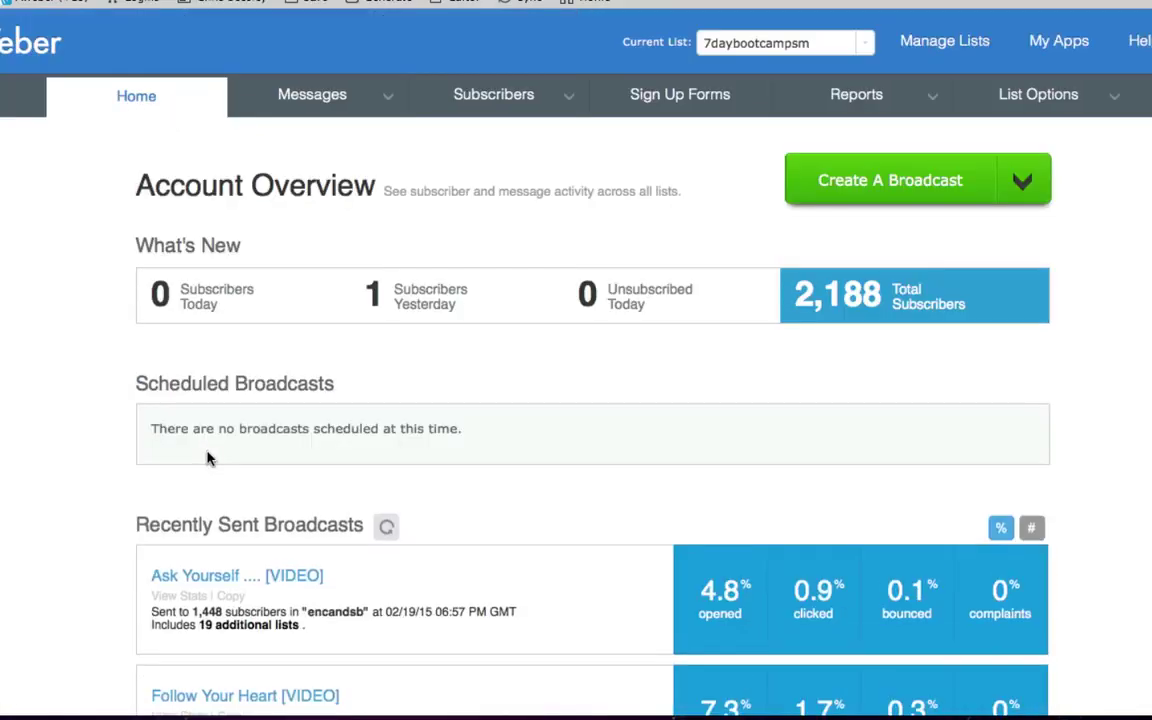
Open Manage Subscribers for the 7daybootcampsm list and expand the fifth subscriber's record
mouse_move(481, 95)
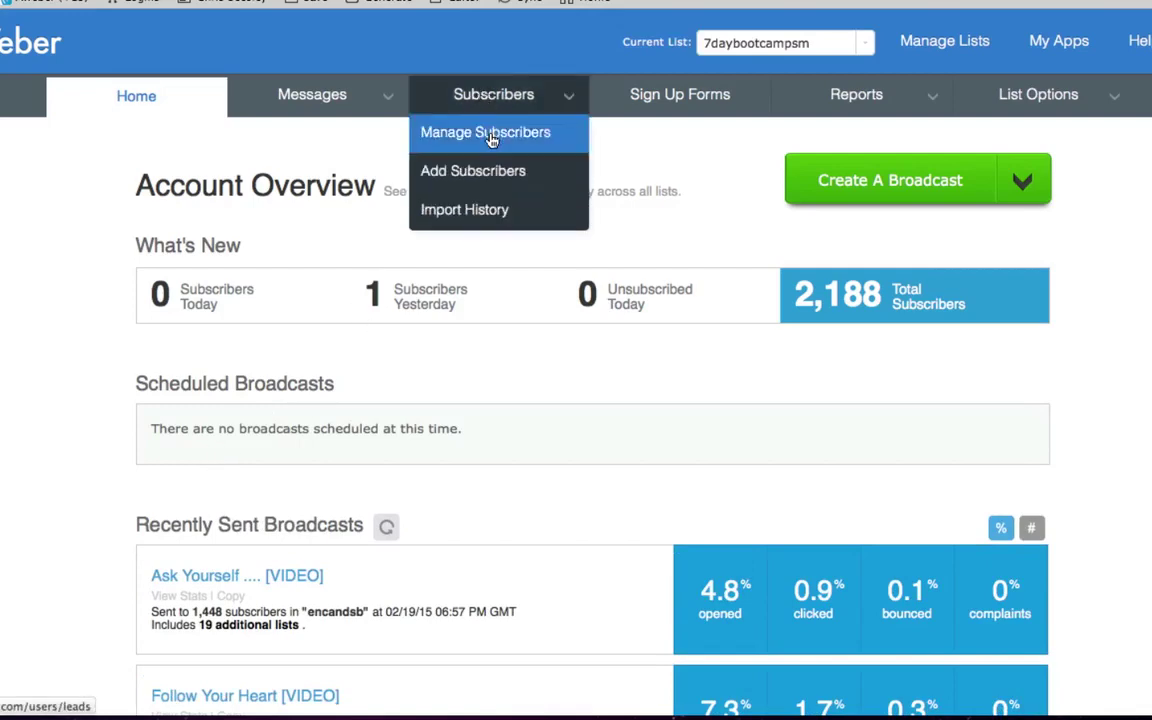
left_click(491, 136)
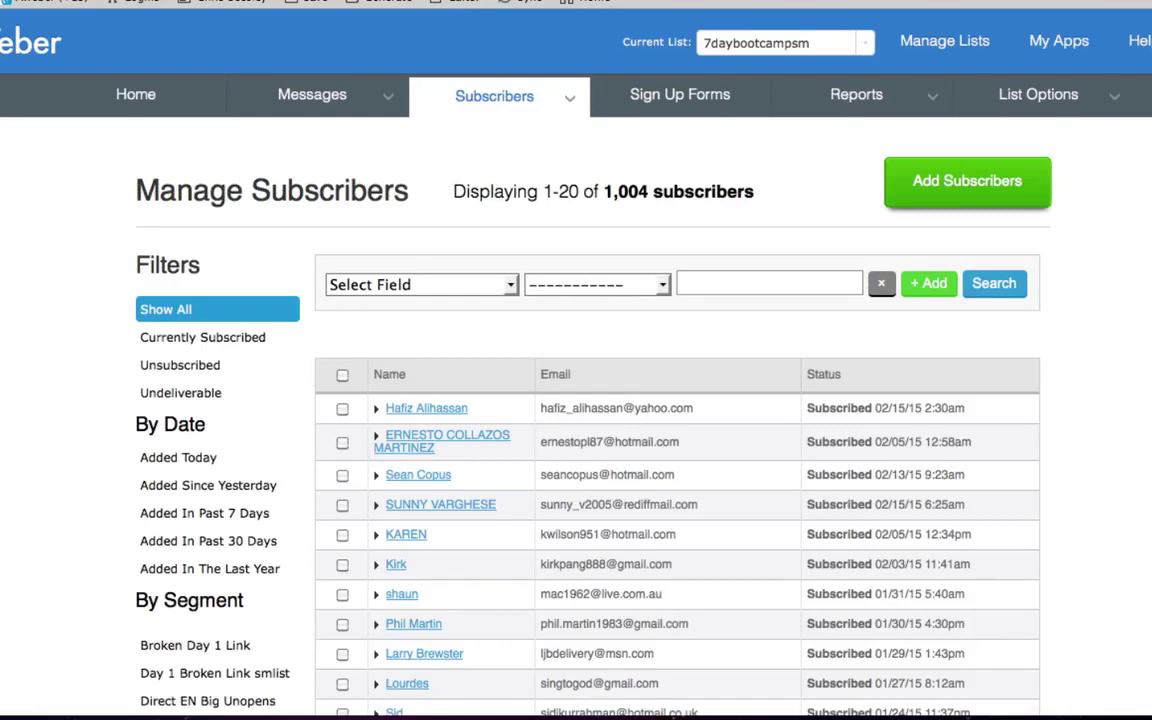
scroll(576, 400, "down", 5)
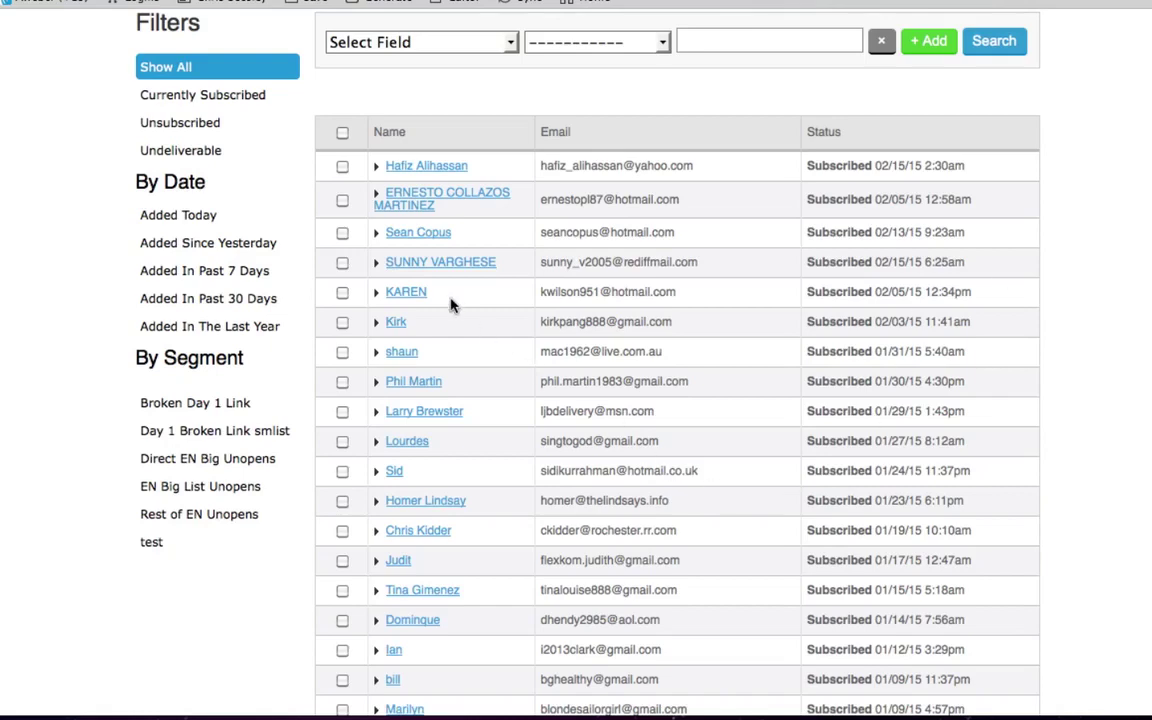
left_click(412, 294)
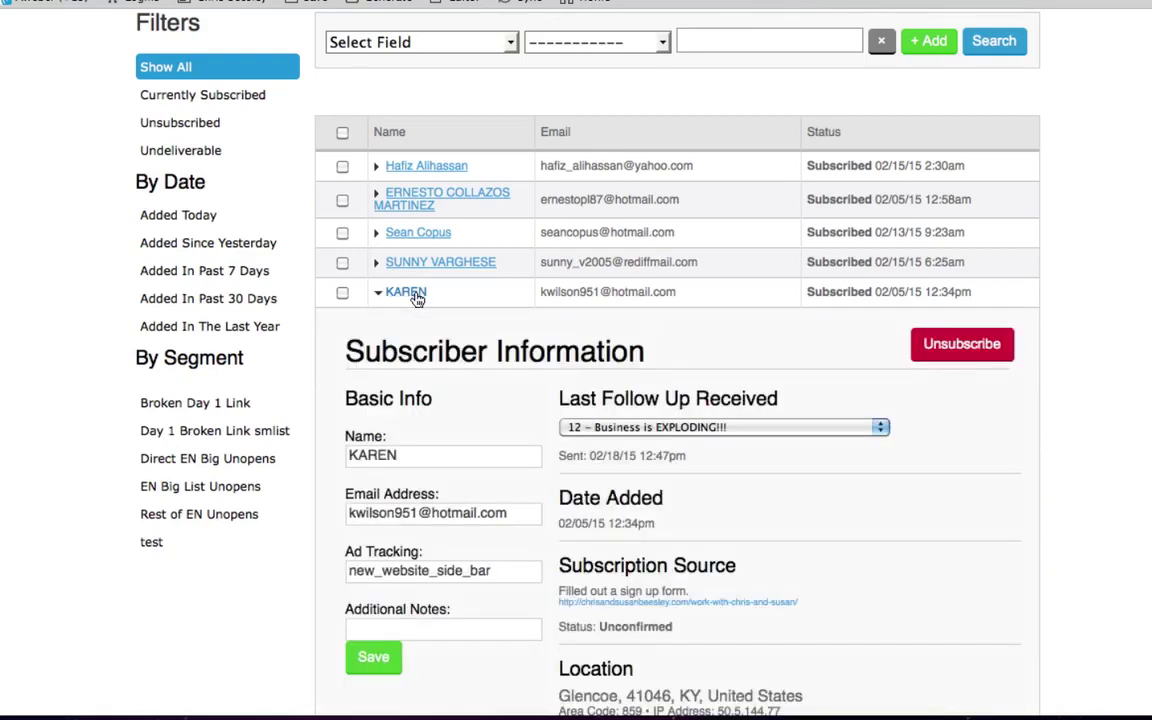
Examine the subscriber's follow-up, ad tracking, subscription source, location and activity details, collapse the record and review the subscriber list
scroll(1106, 188, "down", 5)
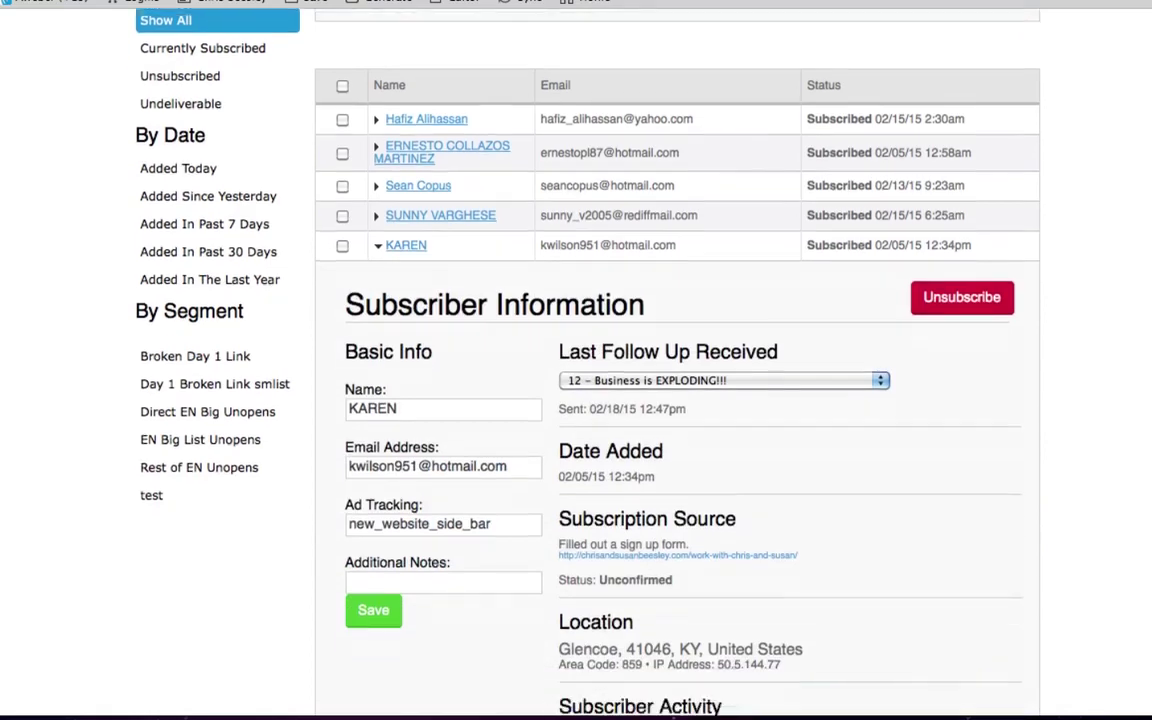
scroll(529, 326, "up", 1)
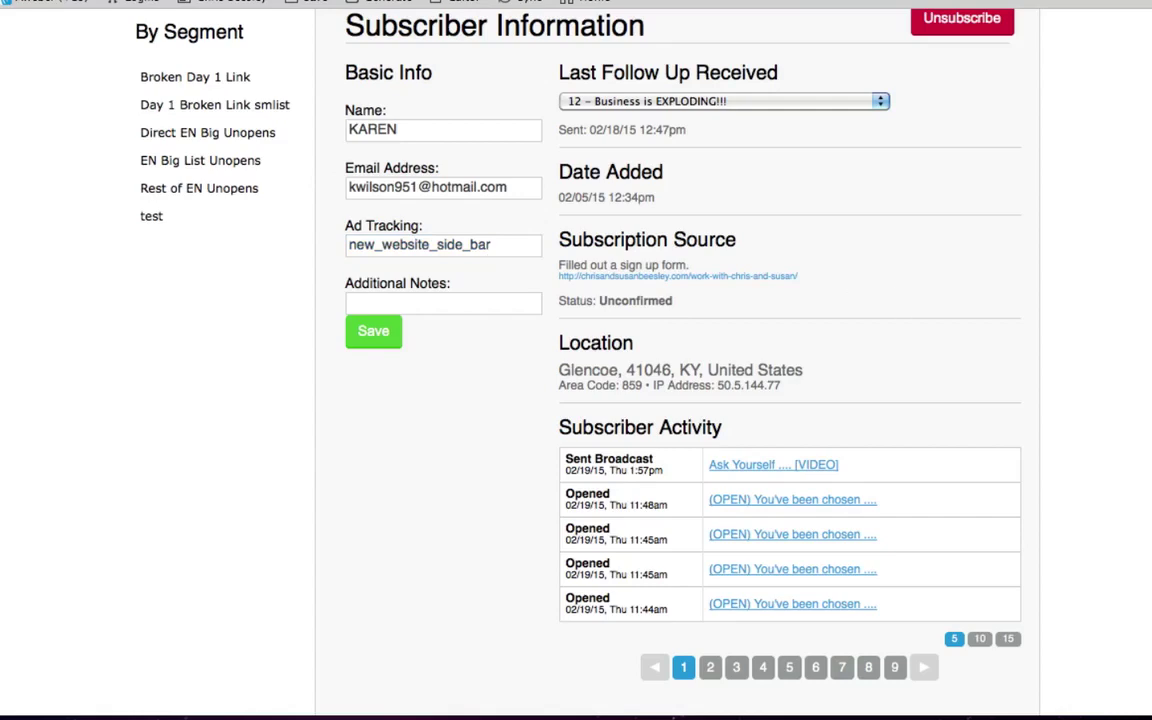
scroll(850, 75, "up", 2)
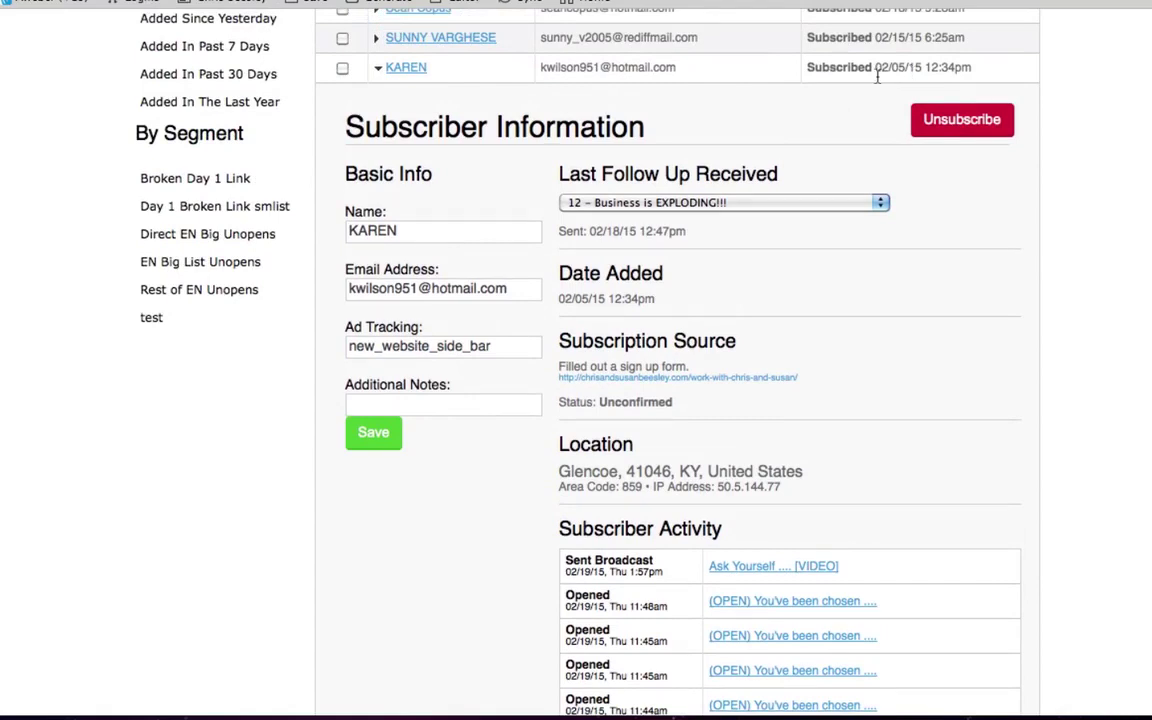
scroll(676, 360, "down", 4)
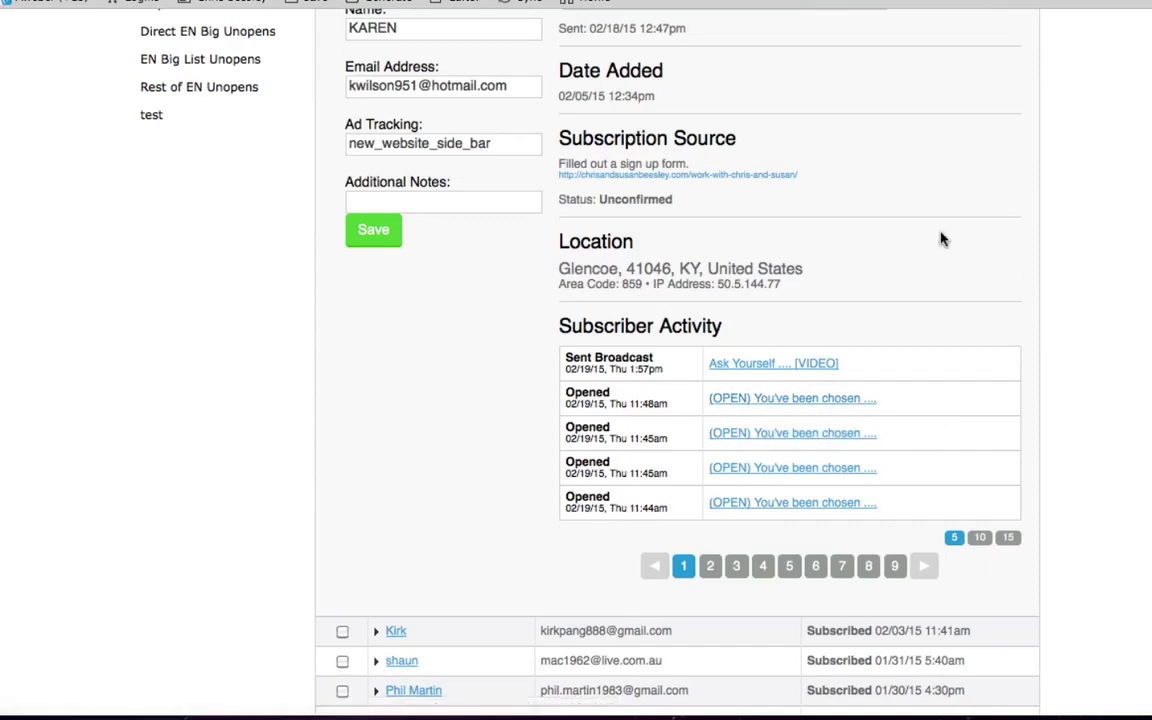
scroll(405, 250, "up", 5)
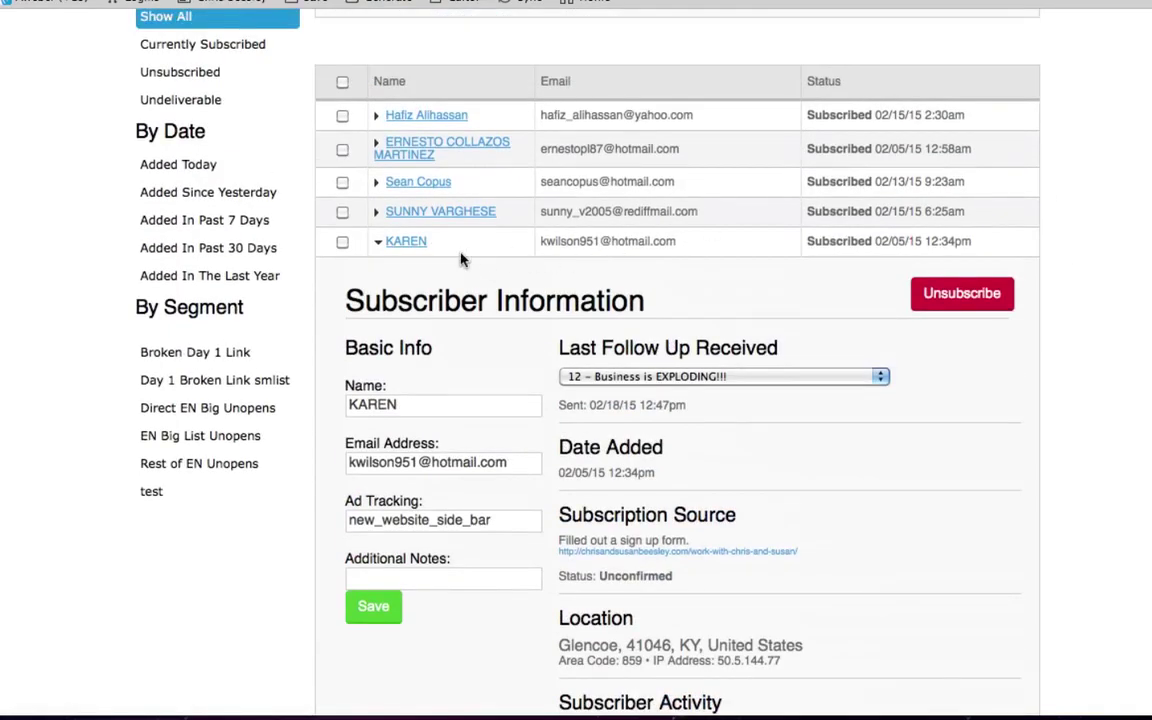
left_click(405, 250)
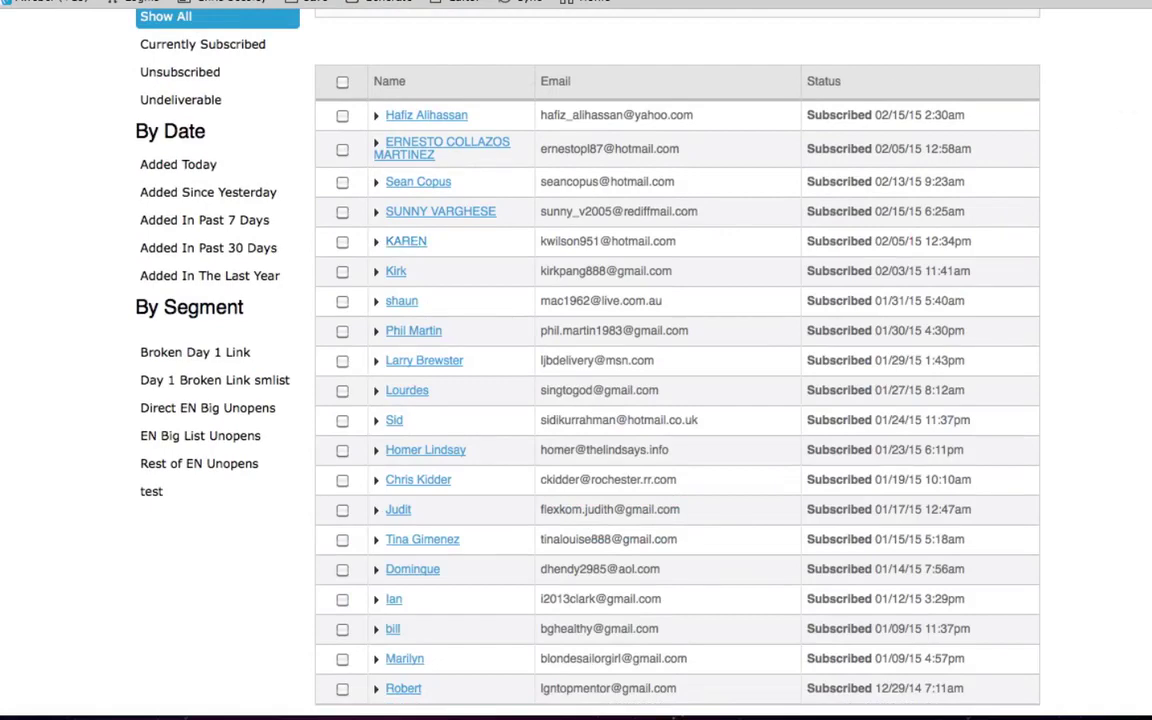
scroll(600, 360, "up", 4)
scroll(600, 360, "down", 2)
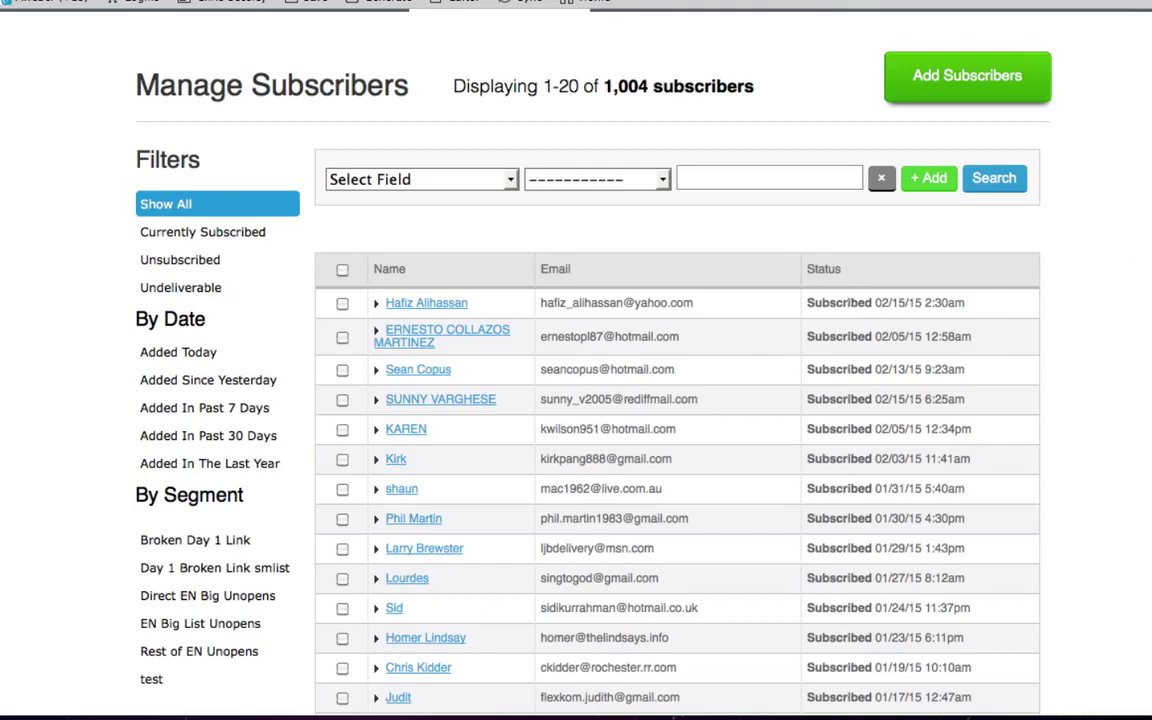
scroll(576, 400, "up", 2)
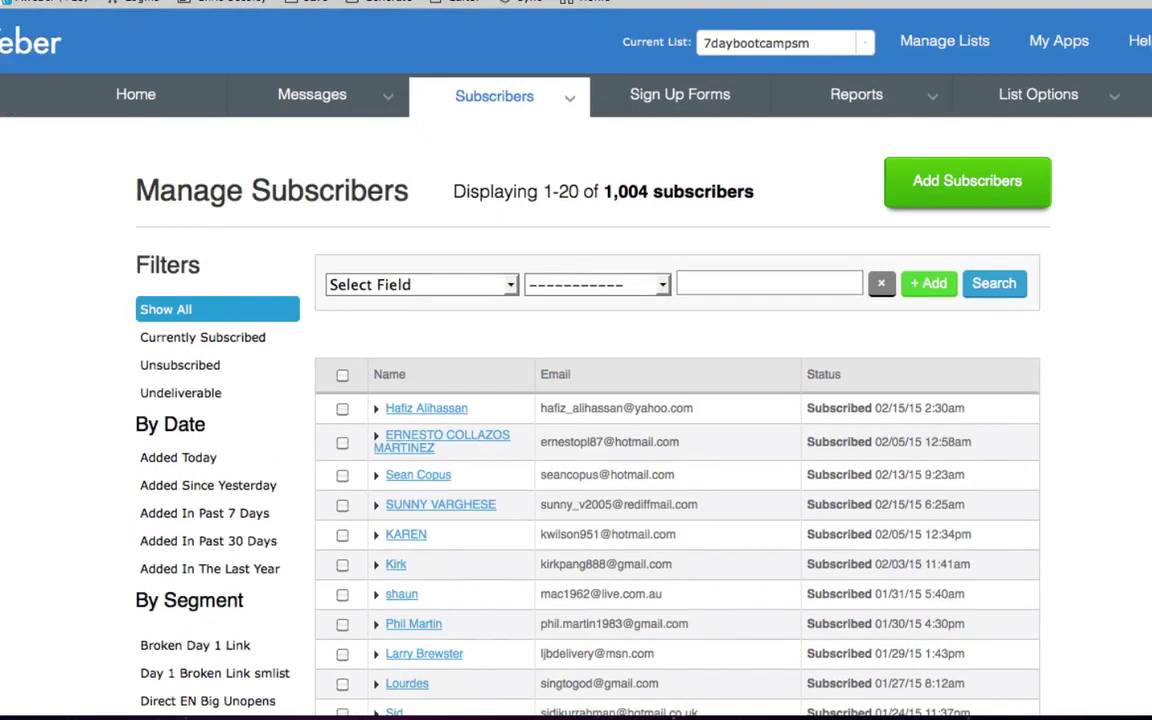
Open the list's Follow Up Series and look through the automated messages' subjects, send intervals and open rates
mouse_move(318, 97)
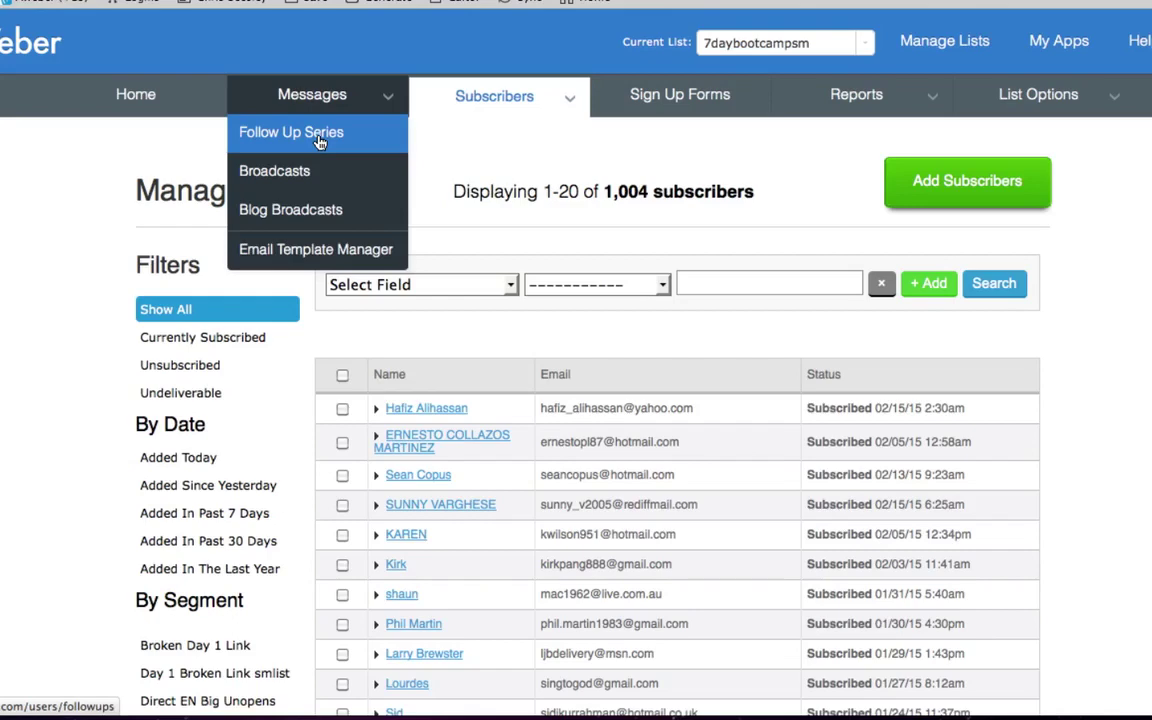
left_click(319, 142)
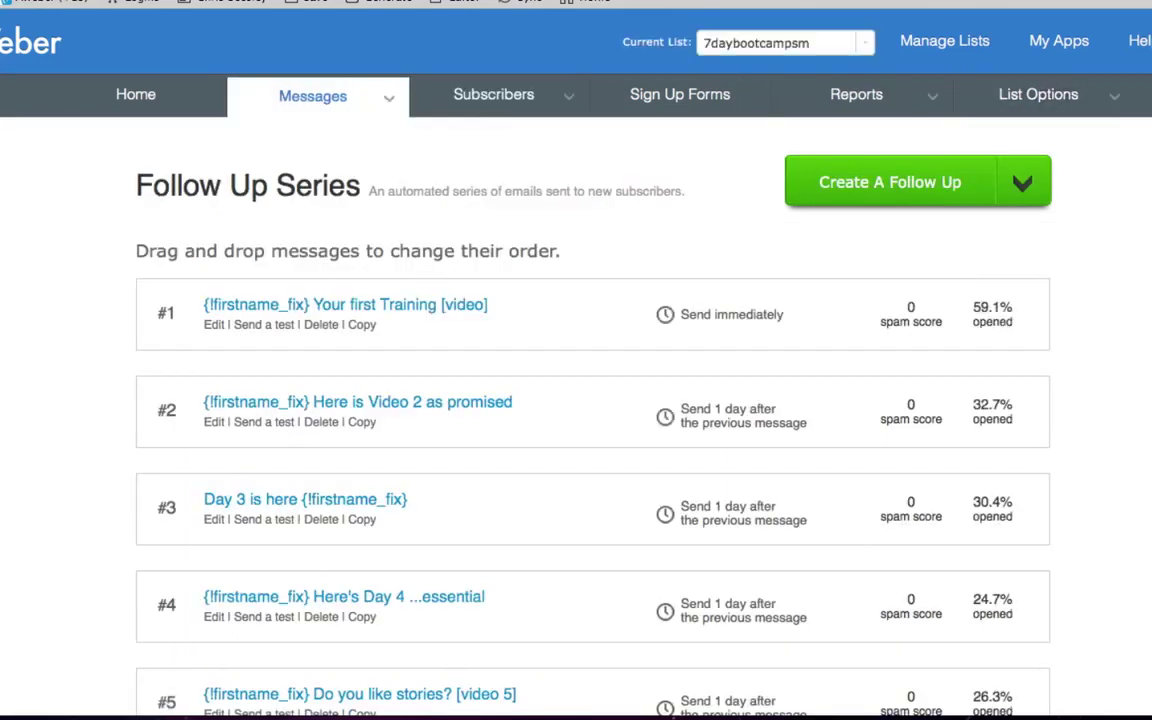
scroll(576, 400, "down", 5)
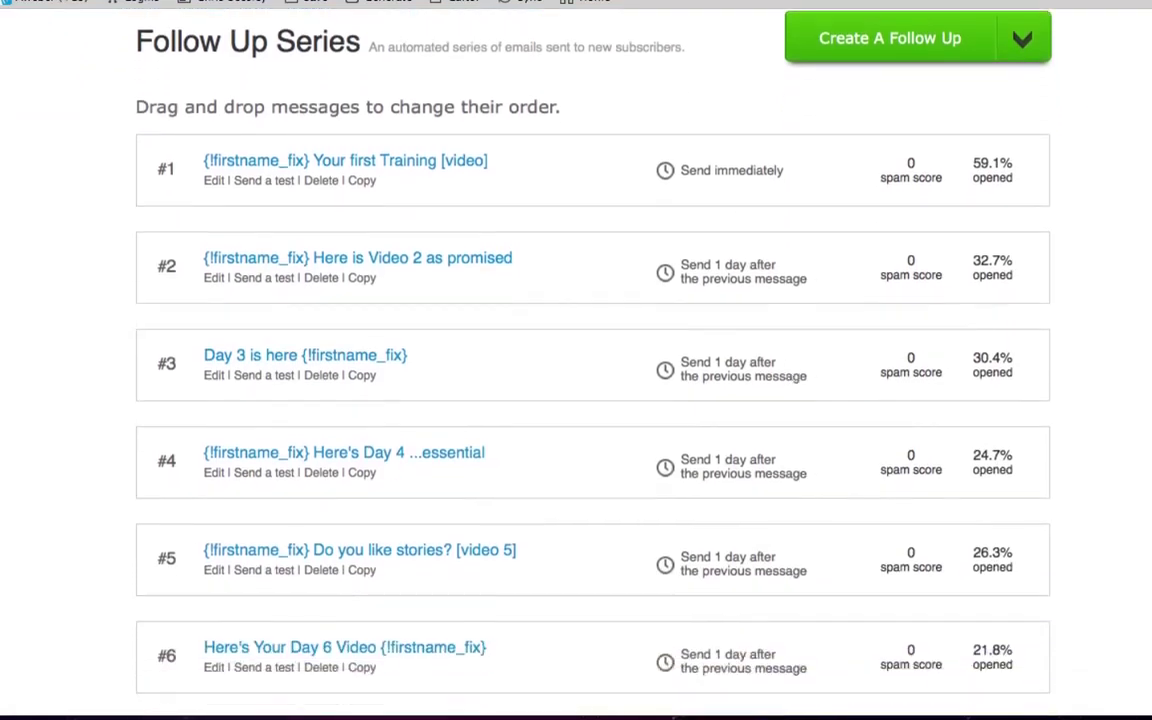
scroll(576, 360, "down", 2)
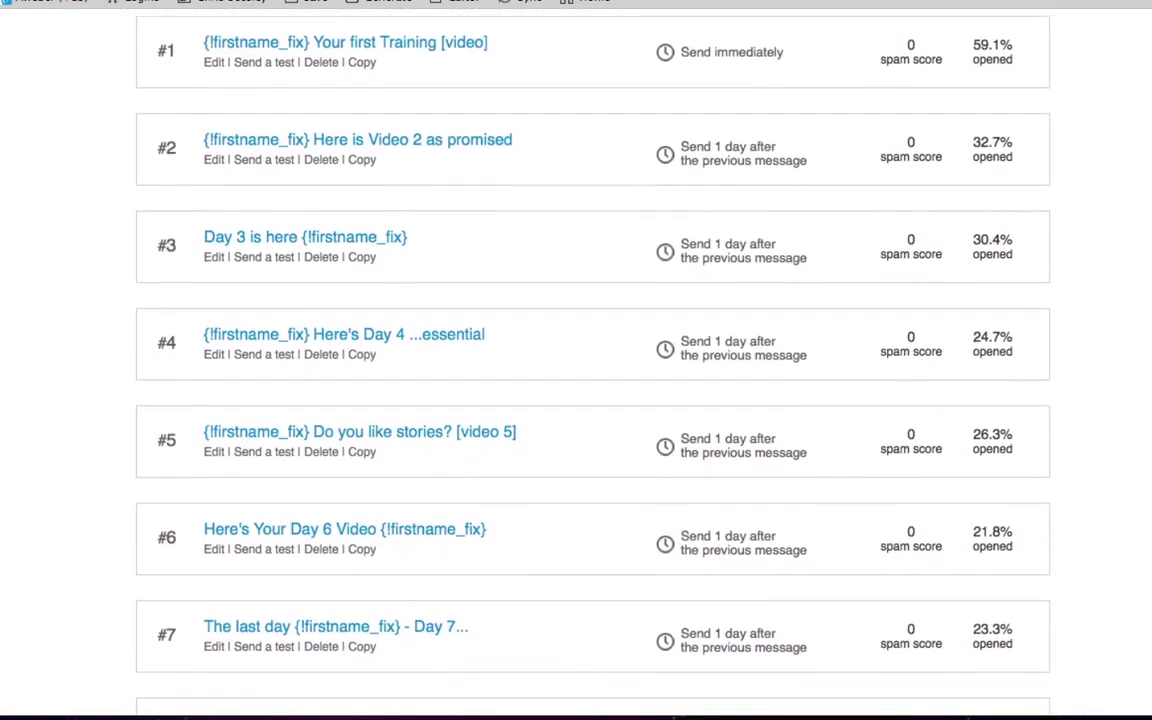
scroll(576, 360, "down", 2)
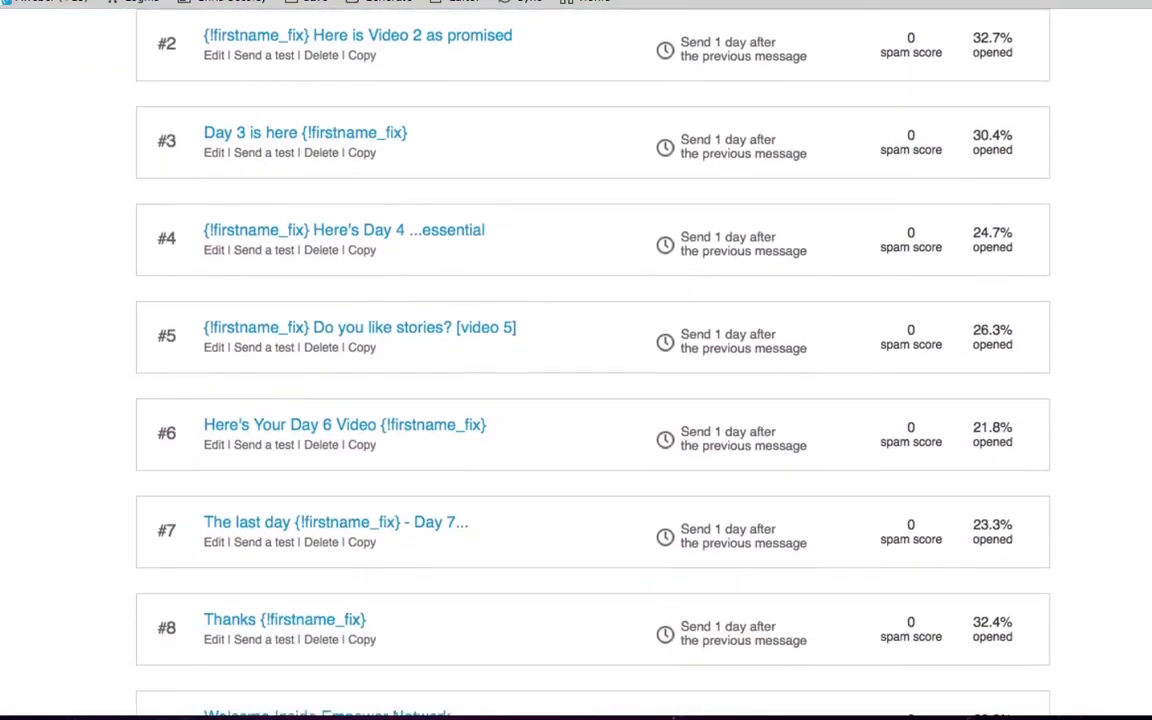
scroll(832, 400, "up", 4)
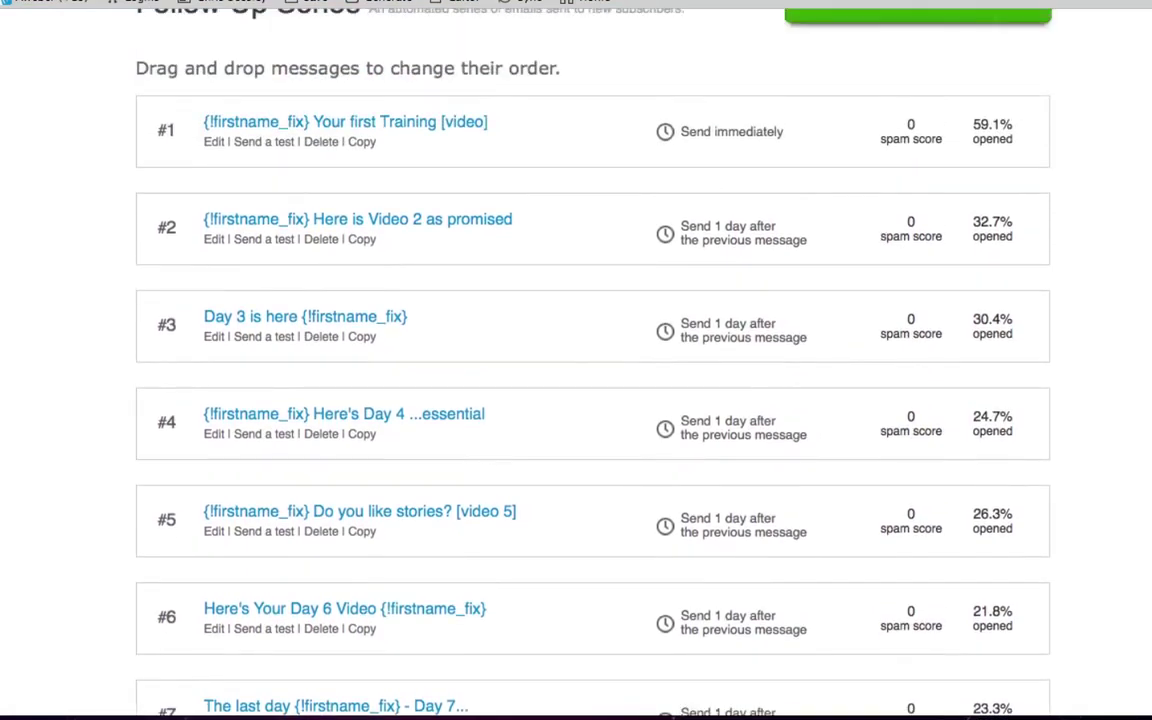
scroll(576, 360, "down", 1)
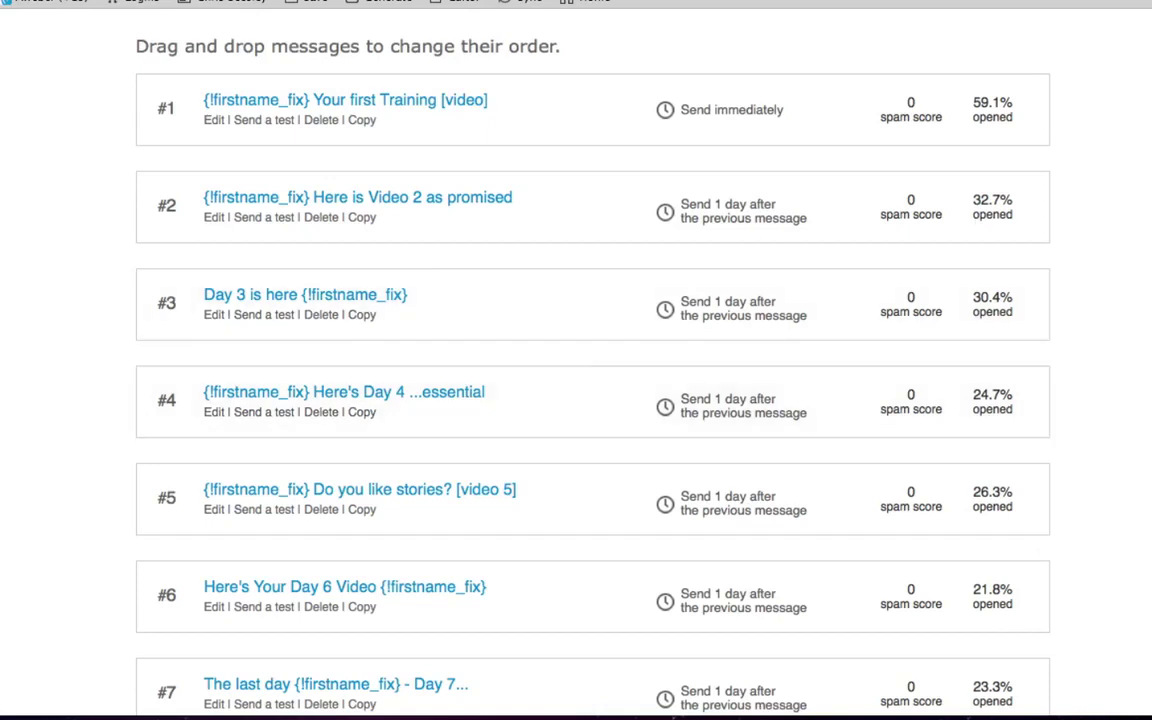
scroll(576, 360, "up", 3)
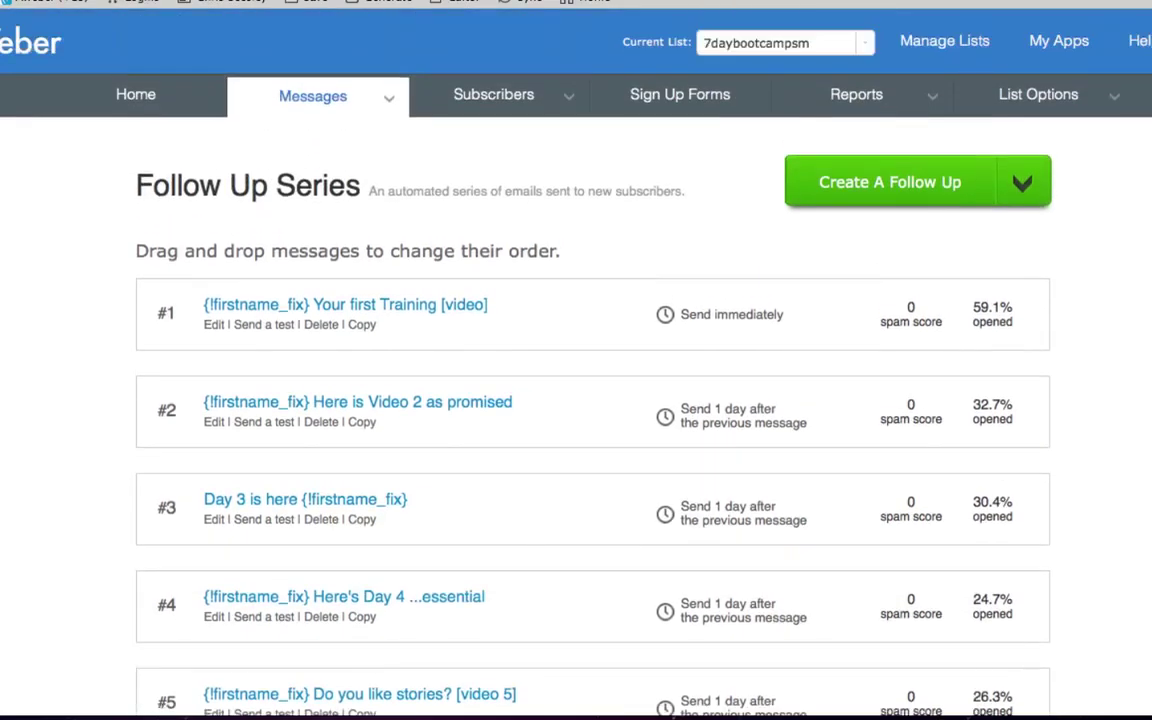
Return to the account overview and switch the current list to FB AD Mttb from the List Stats
left_click(134, 95)
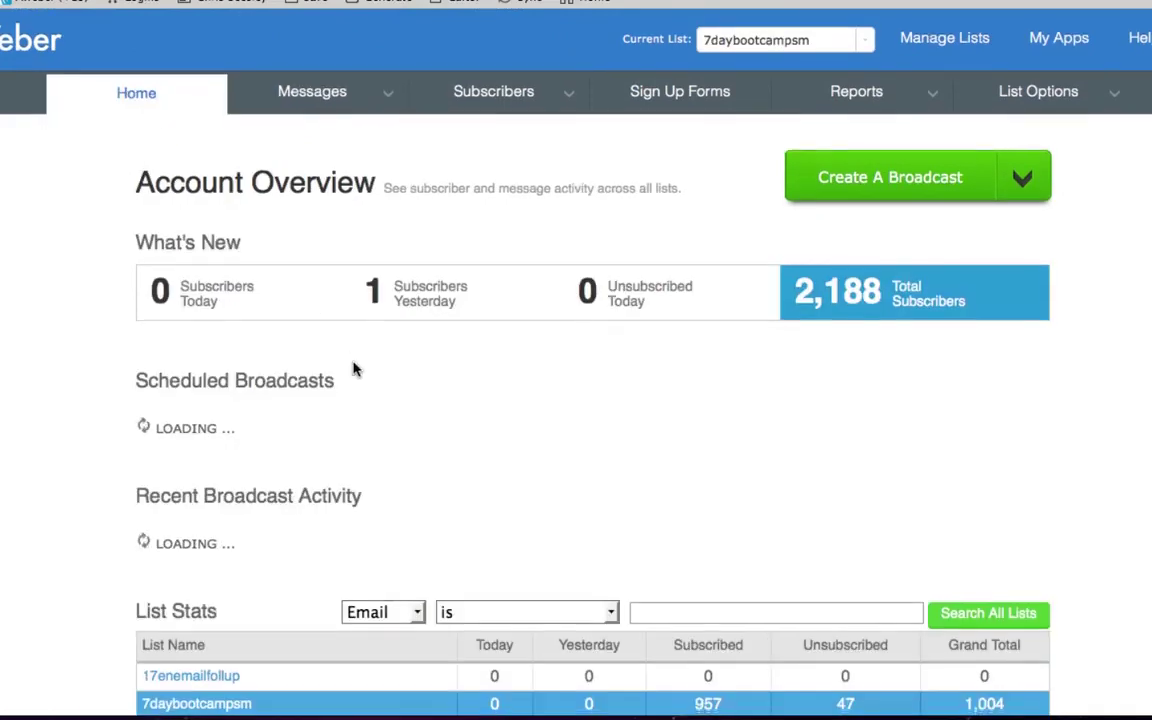
scroll(353, 370, "down", 5)
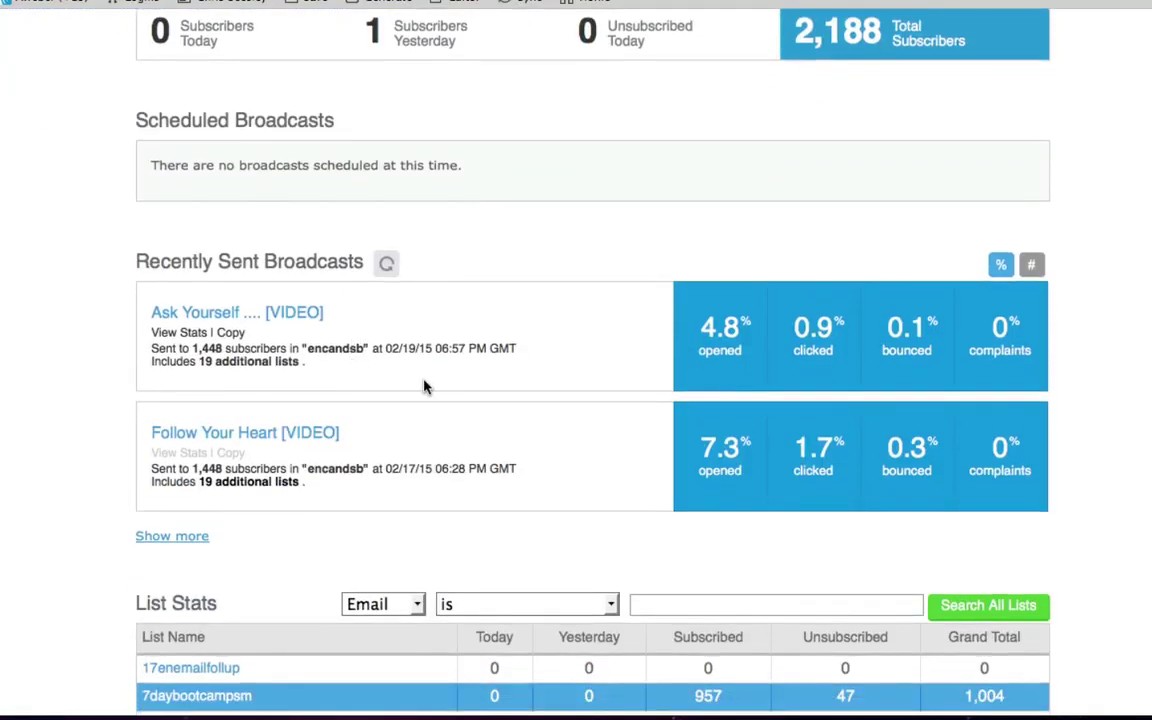
scroll(427, 386, "up", 2)
scroll(425, 387, "down", 15)
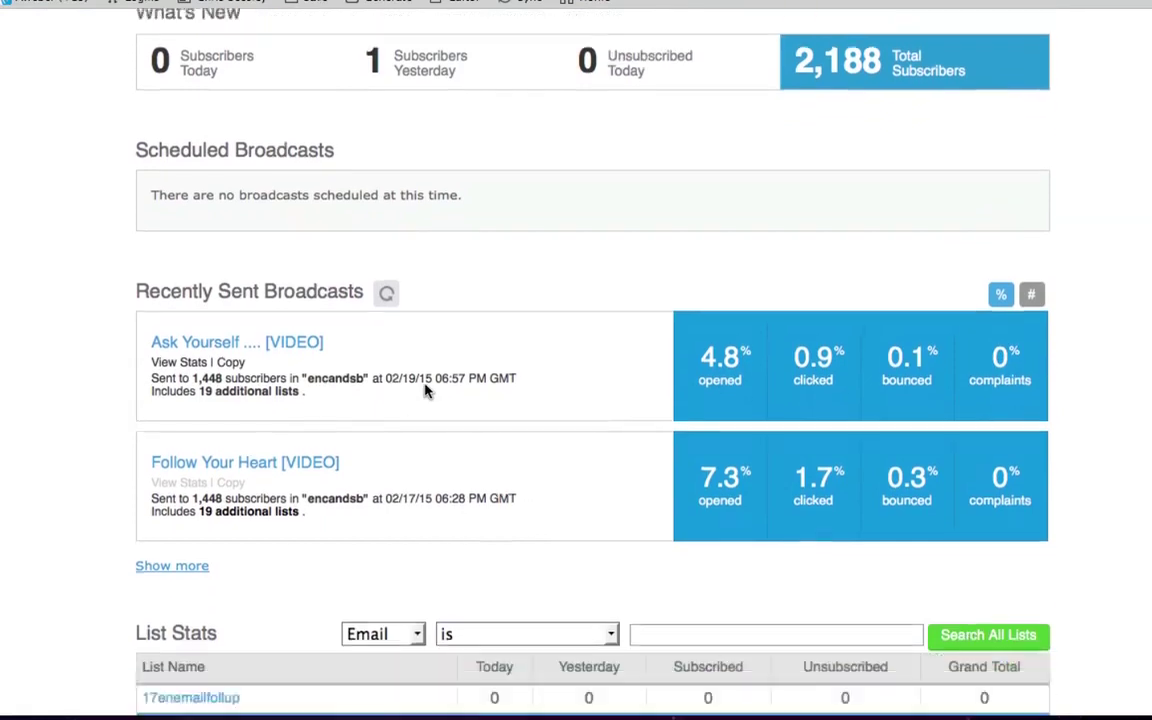
scroll(422, 390, "down", 3)
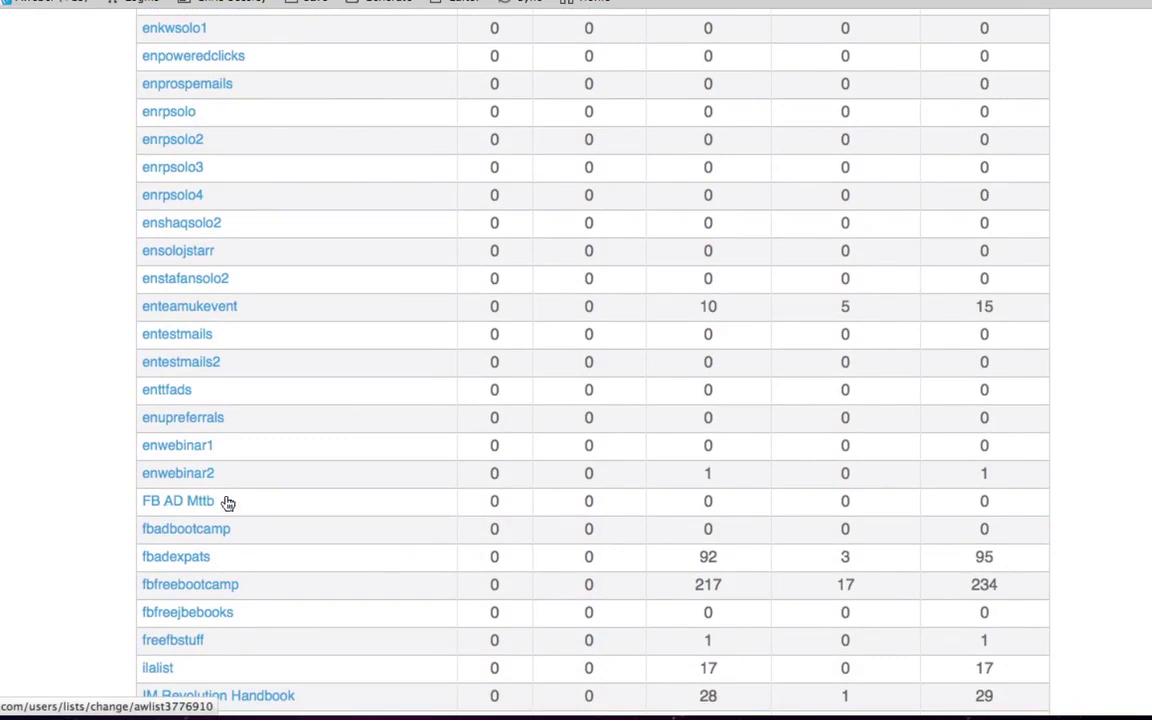
left_click(170, 505)
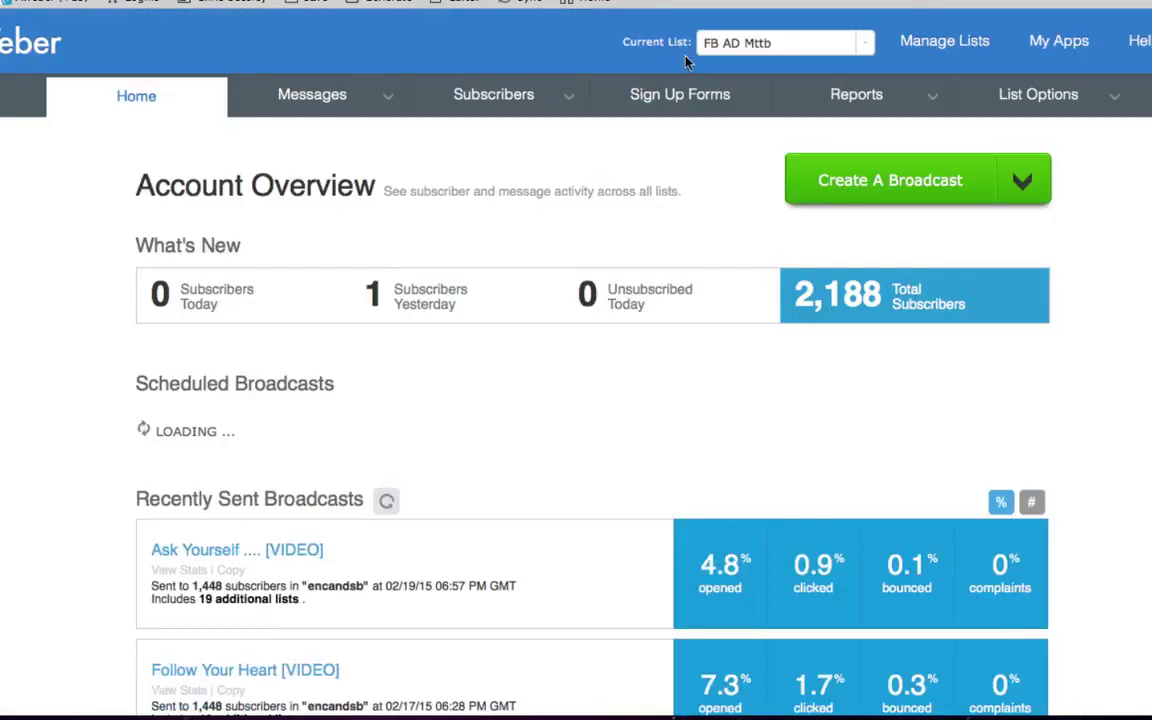
Open the Follow Up Series of the FB AD Mttb list and create its first follow-up message
left_click(303, 95)
left_click(303, 143)
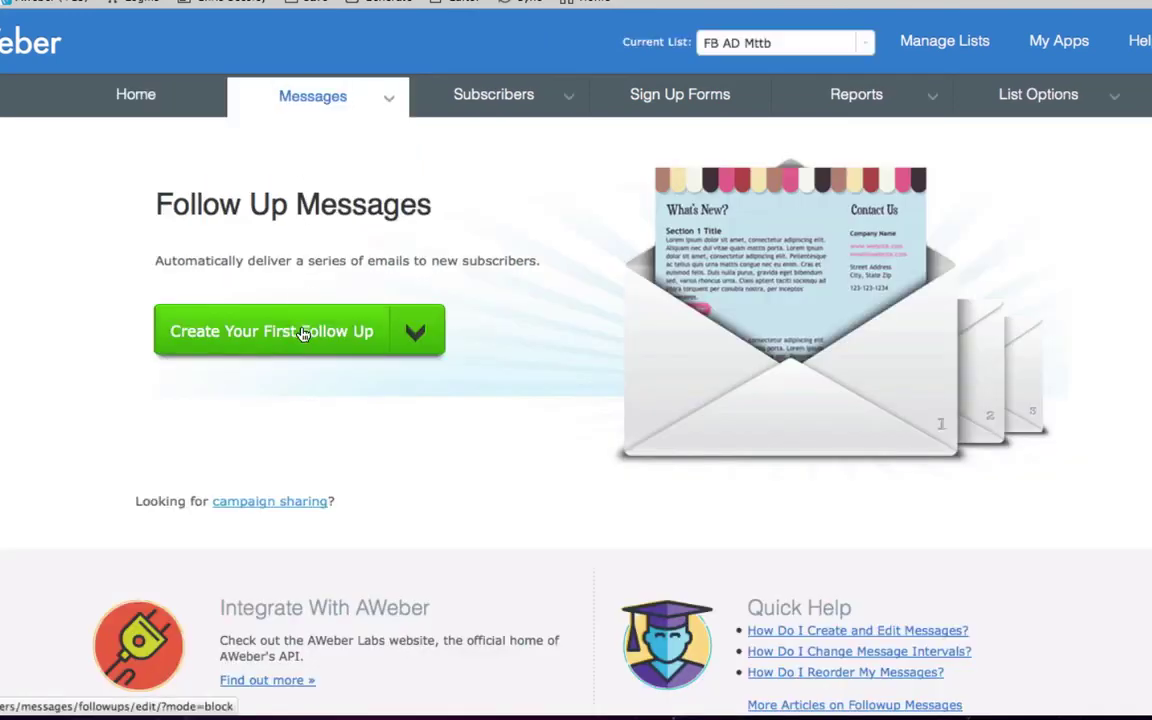
left_click(303, 333)
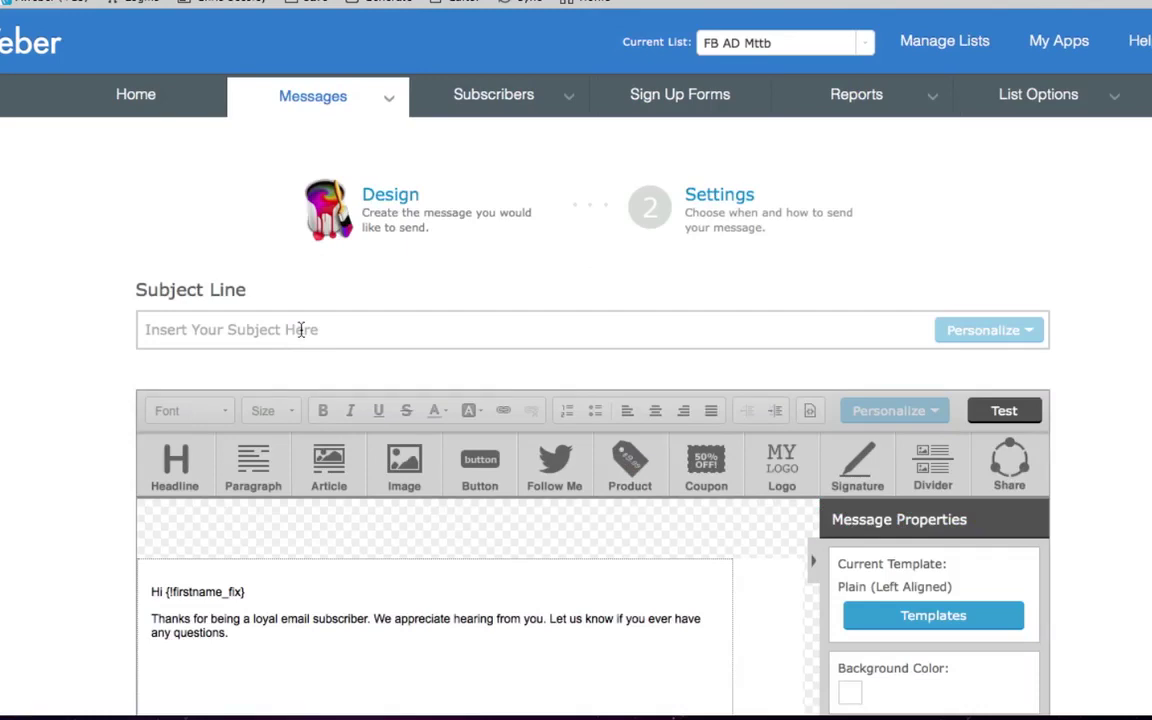
Enter "Welcome...here's your free training video" as the follow-up message's subject line
scroll(400, 300, "down", 3)
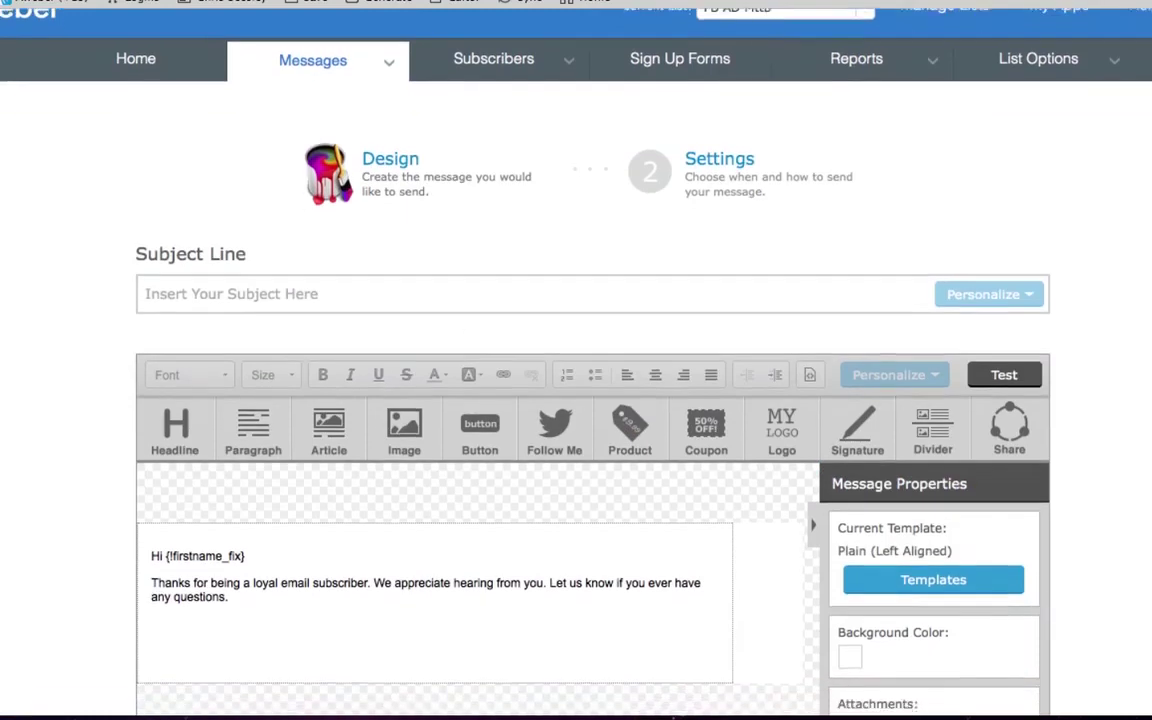
left_click(330, 217)
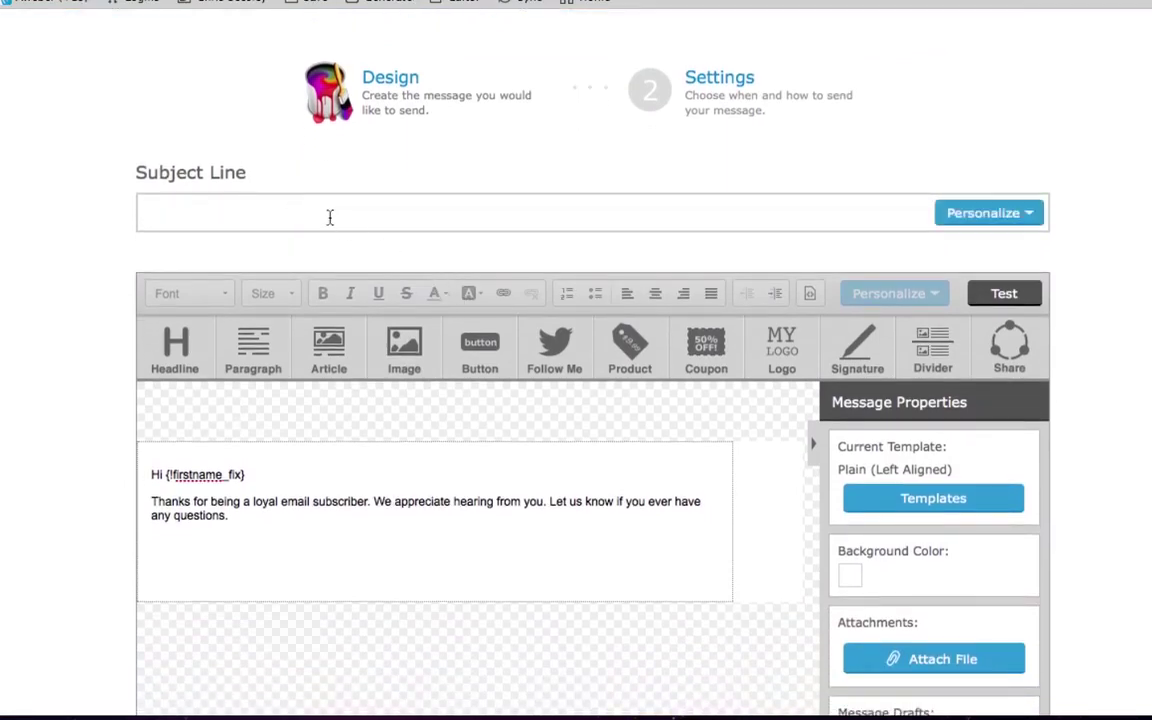
type("Welcome...he")
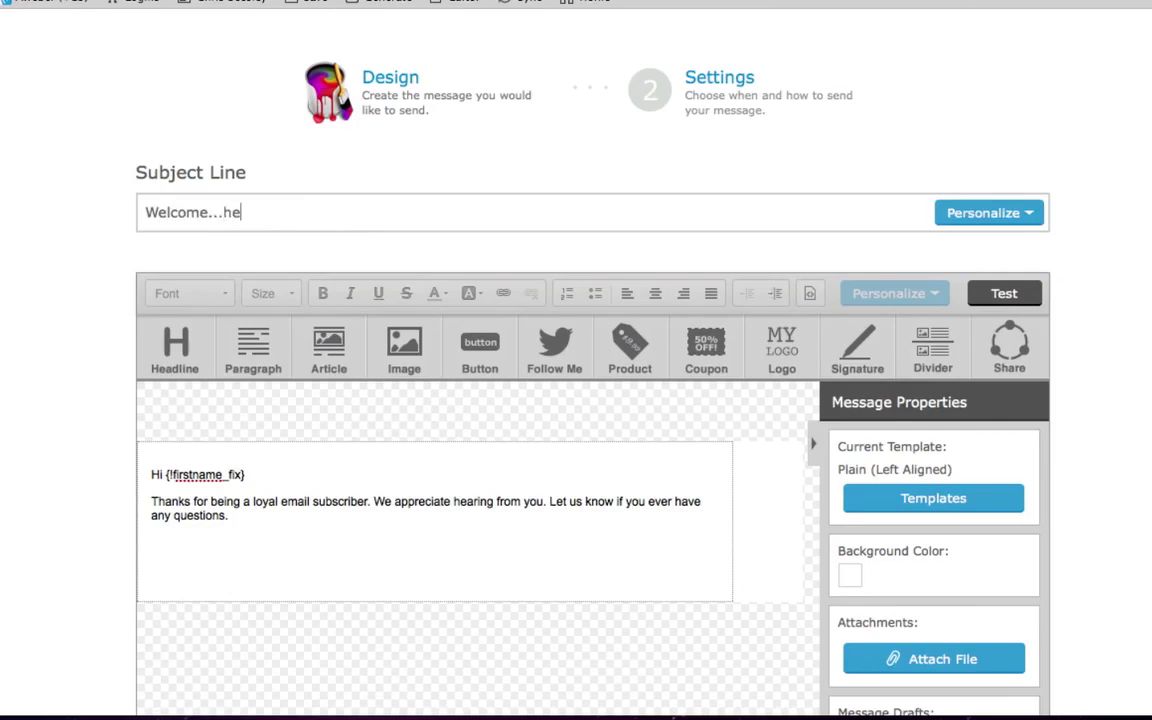
type("re's your free")
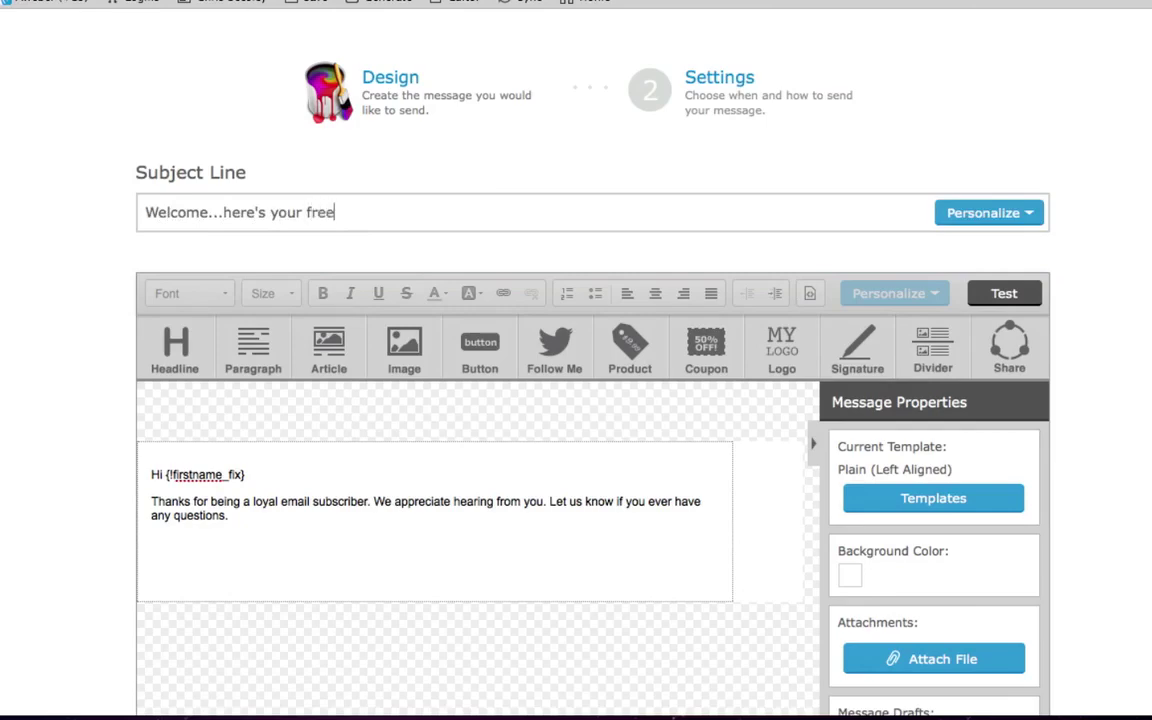
type(" training video")
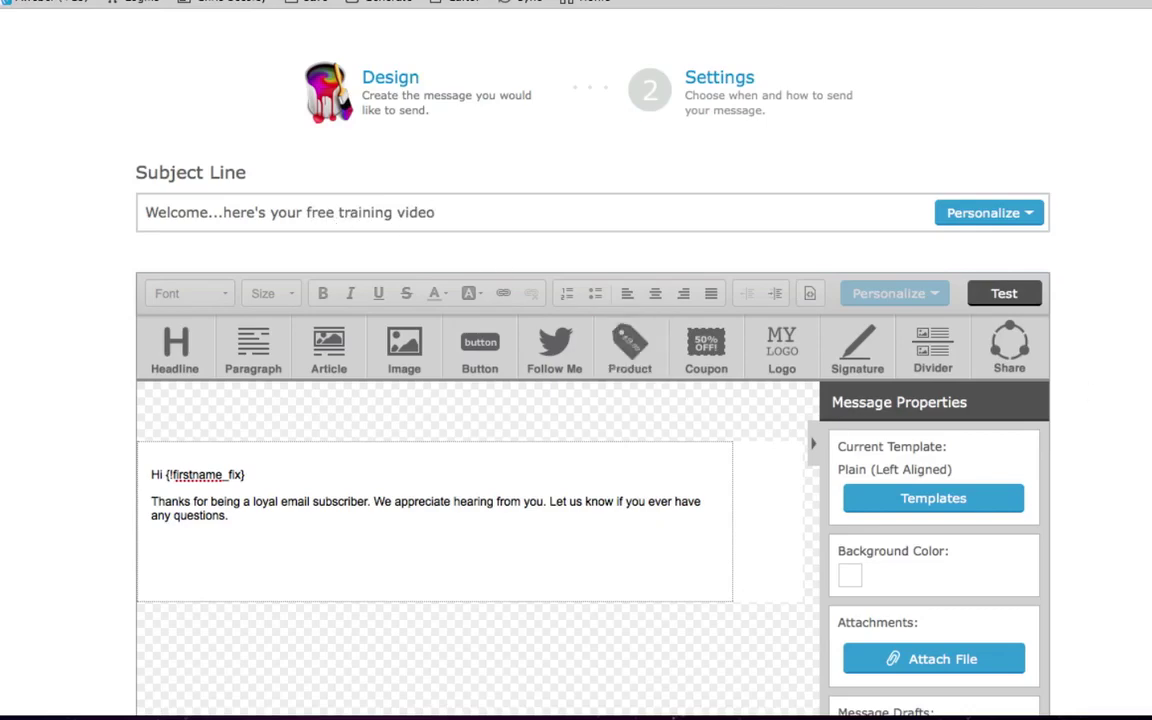
Apply the saved custom template IMF Registration FU to the message without keeping the existing message content
scroll(534, 400, "down", 5)
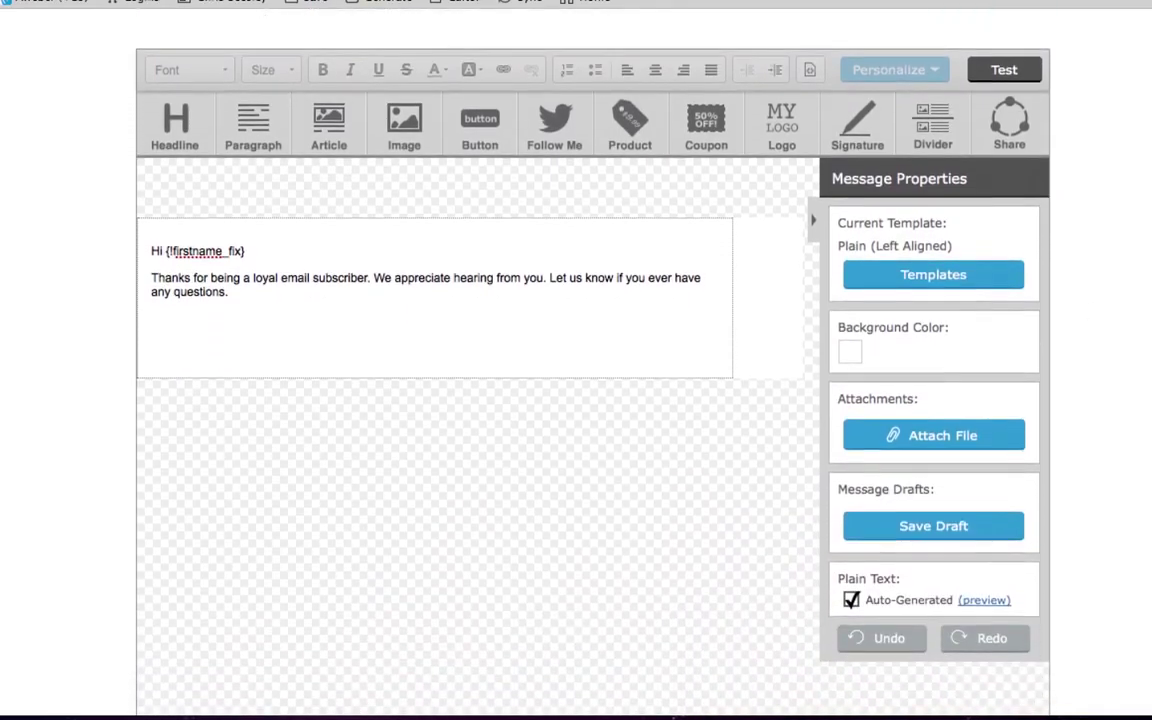
scroll(534, 400, "down", 1)
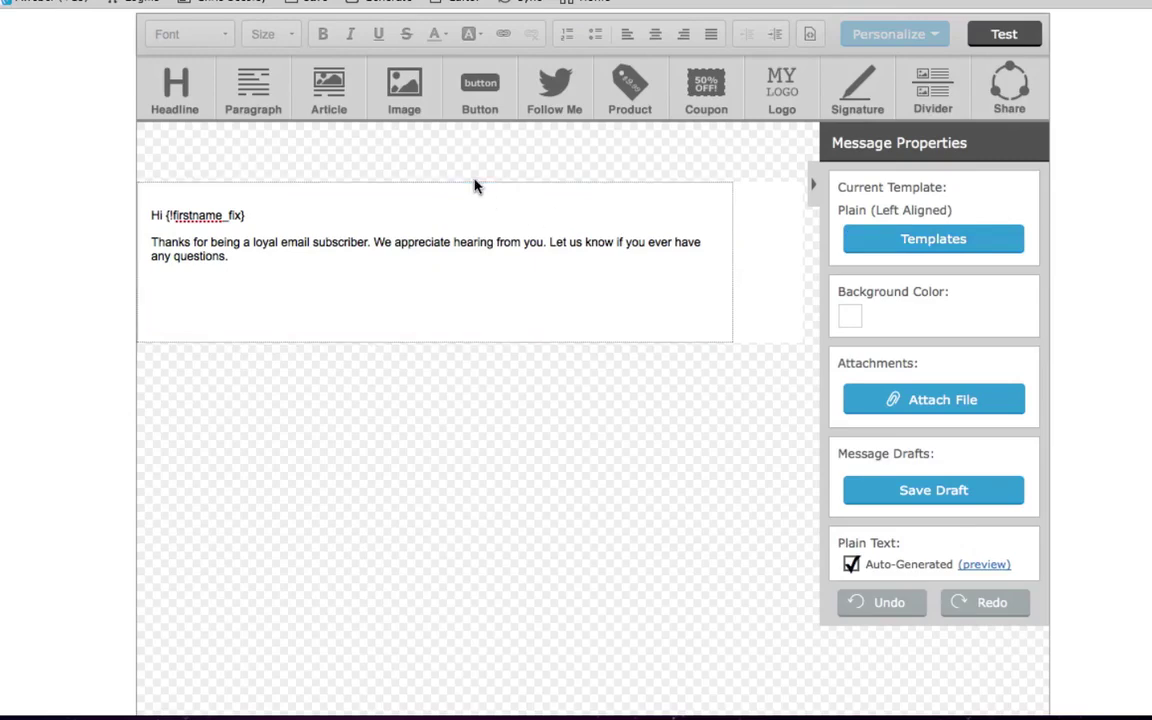
mouse_move(252, 232)
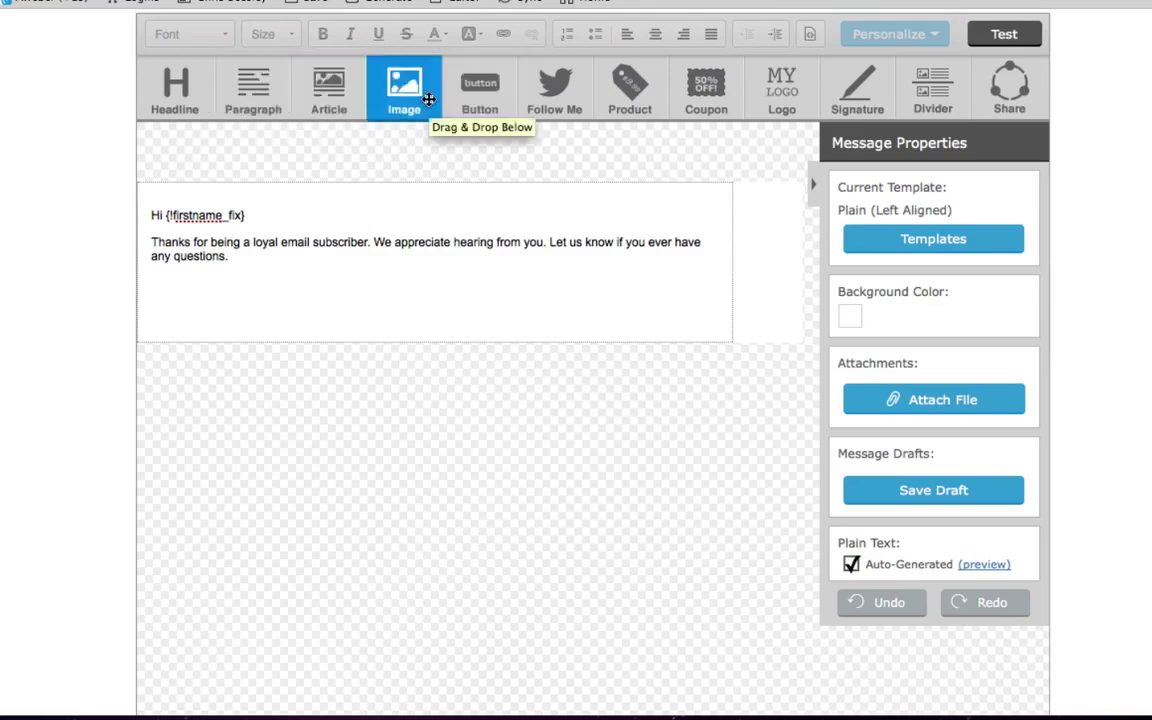
left_click(975, 243)
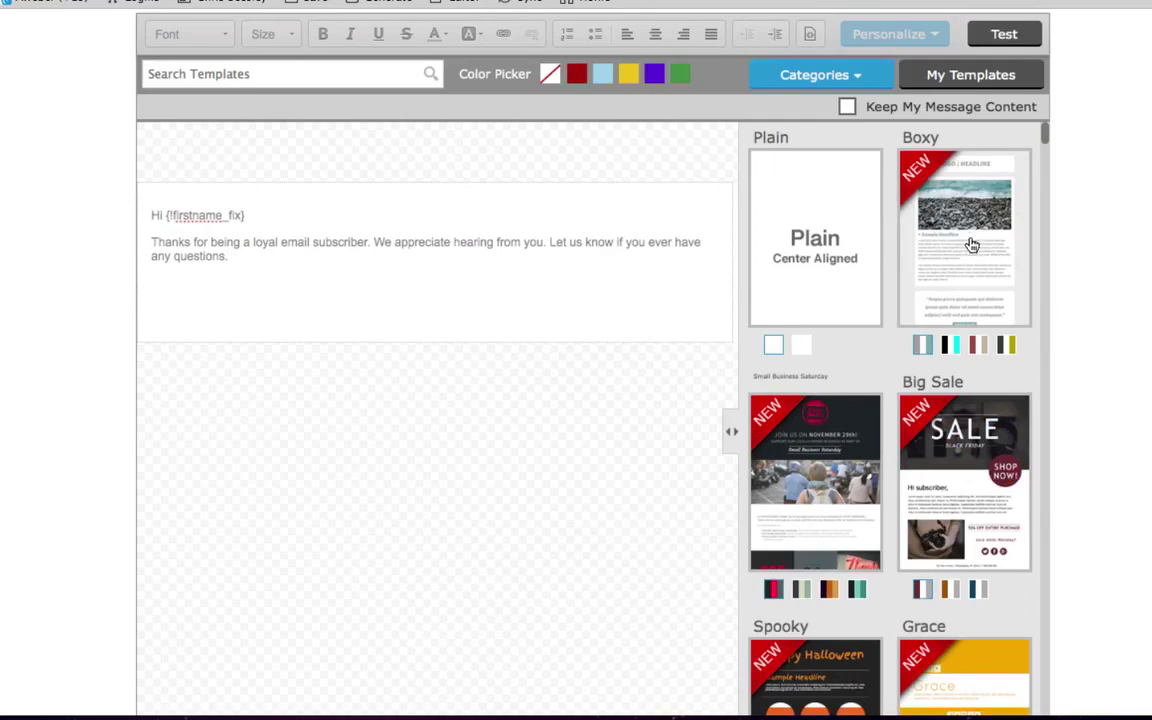
left_click(966, 80)
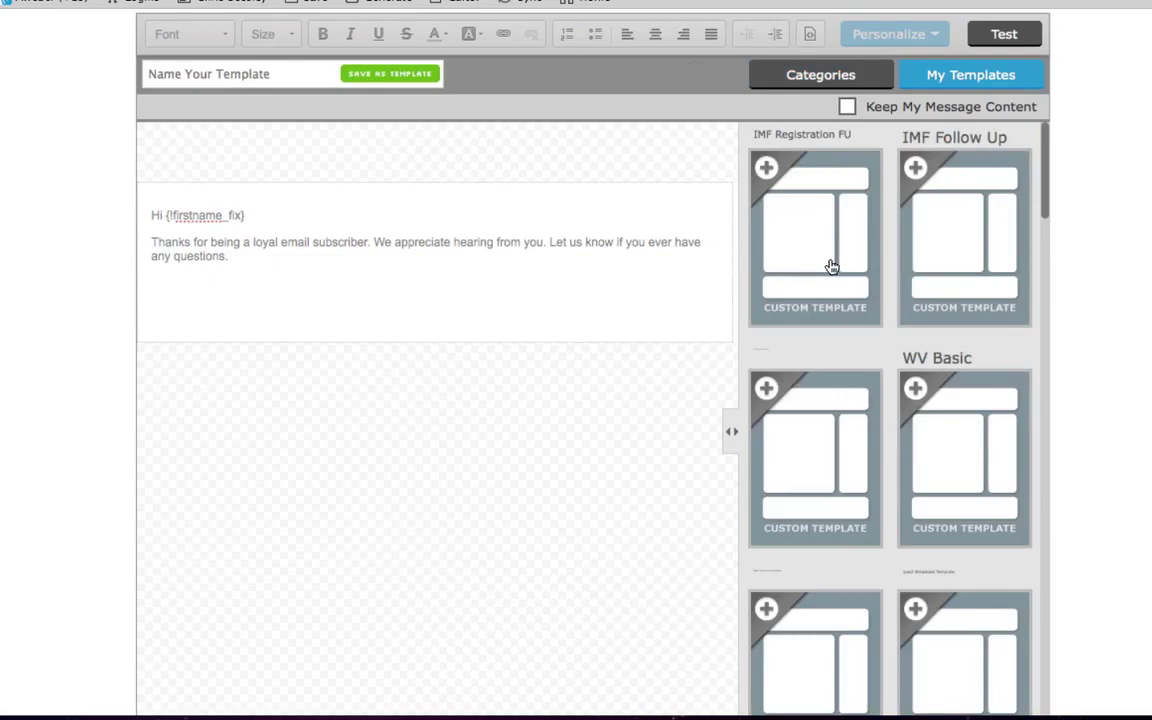
left_click(830, 265)
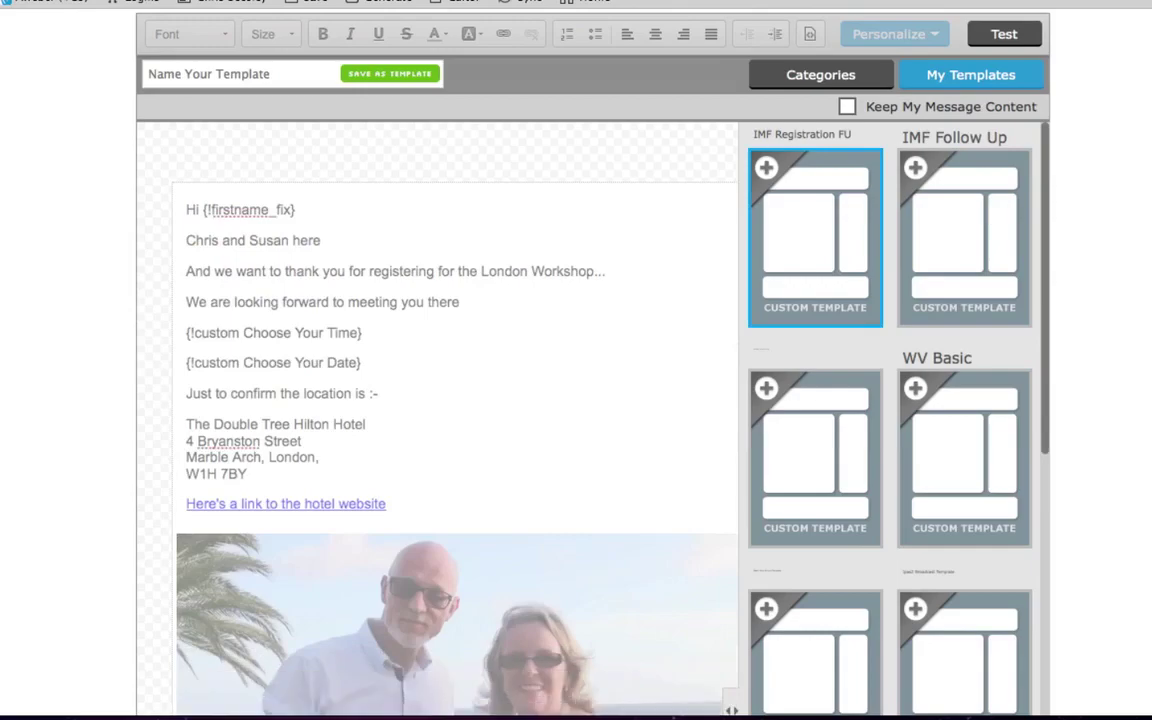
Examine the applied template's body text, video image, signature and contact details from beginning to end
scroll(461, 348, "down", 5)
scroll(461, 348, "up", 5)
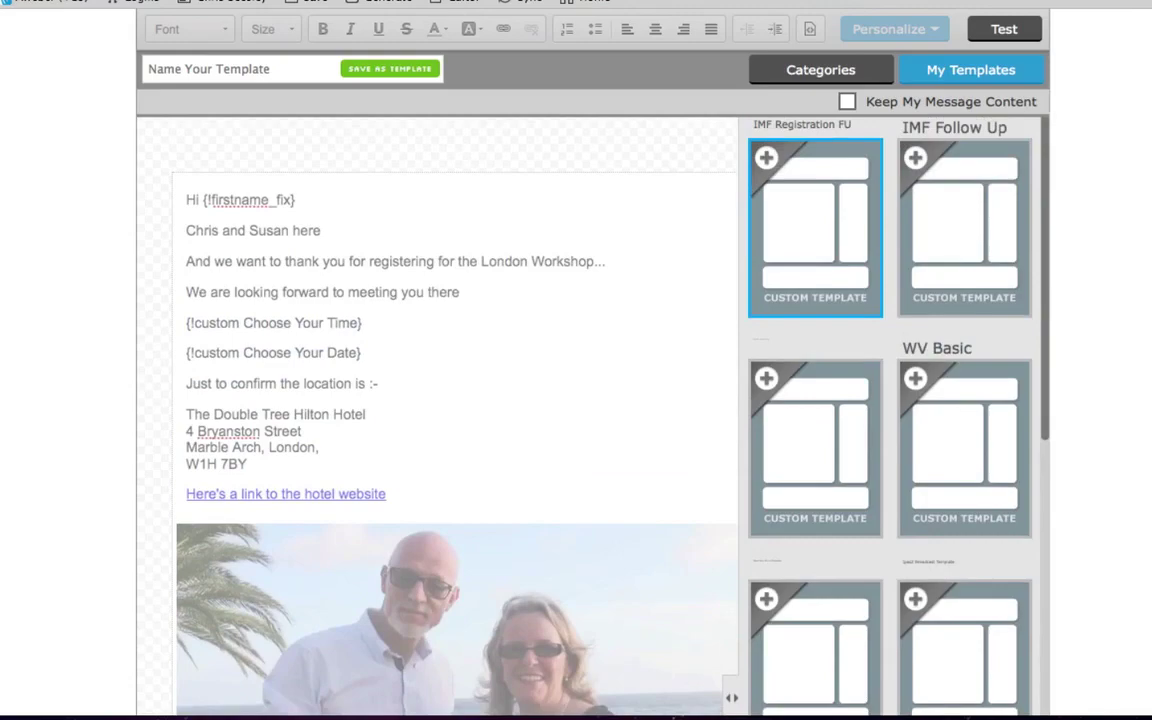
scroll(576, 360, "up", 4)
scroll(576, 360, "down", 2)
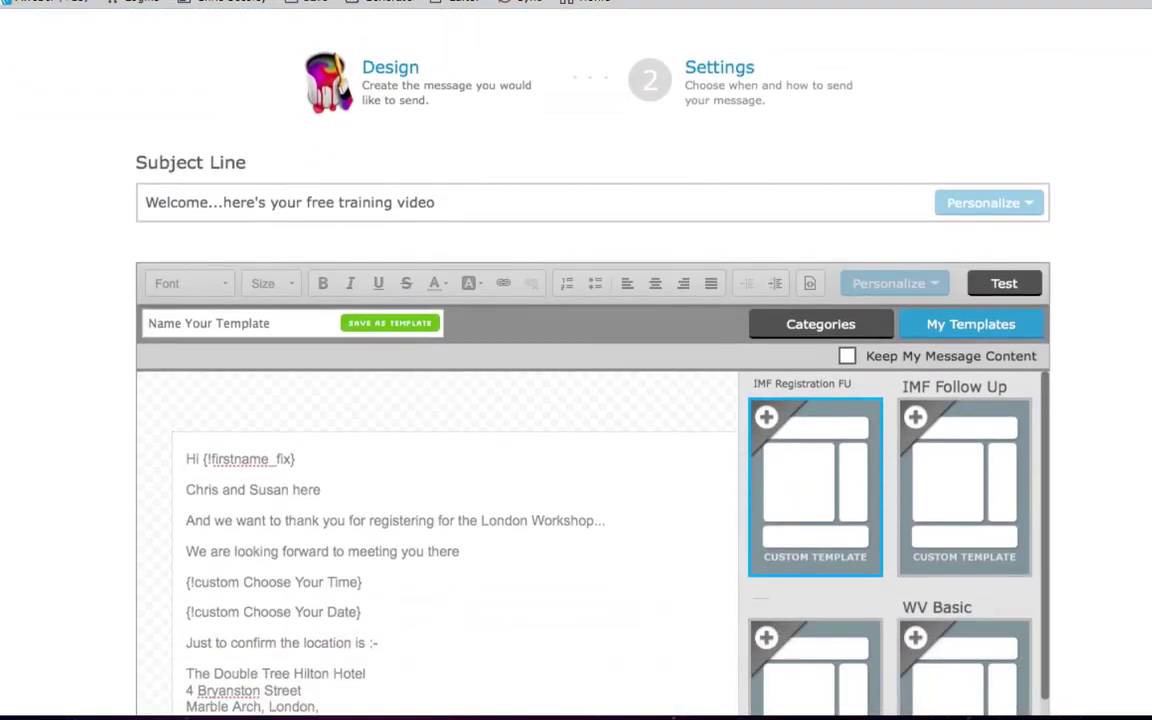
scroll(576, 360, "down", 5)
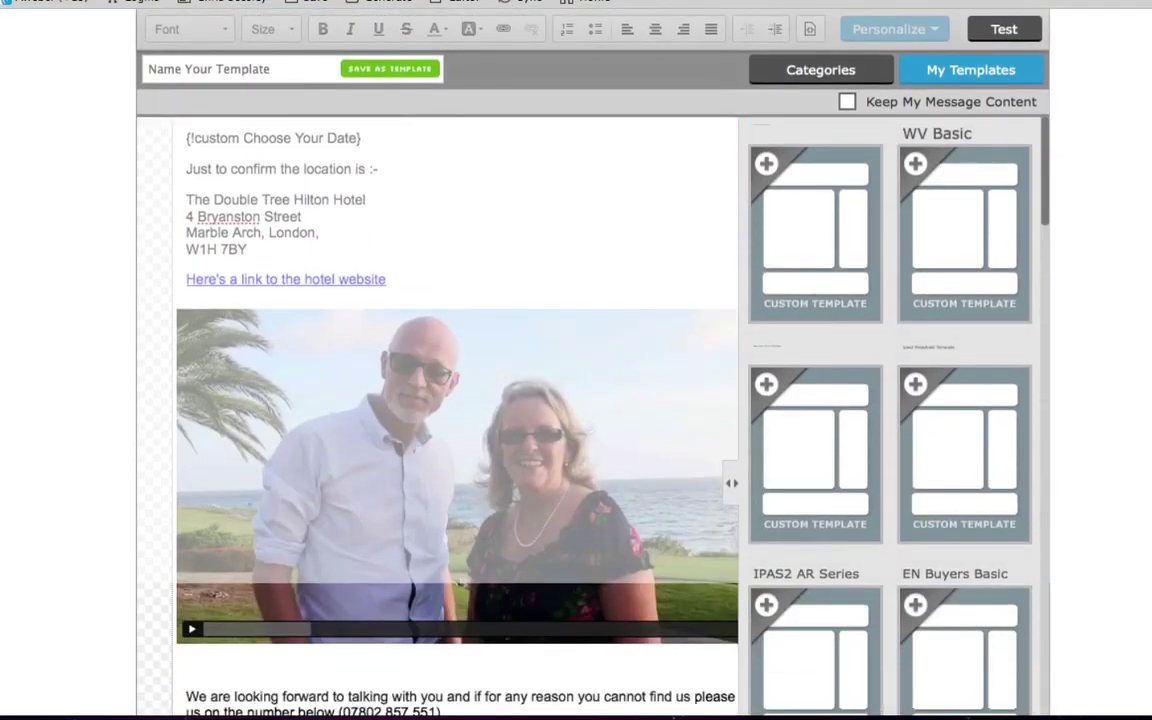
scroll(576, 400, "down", 5)
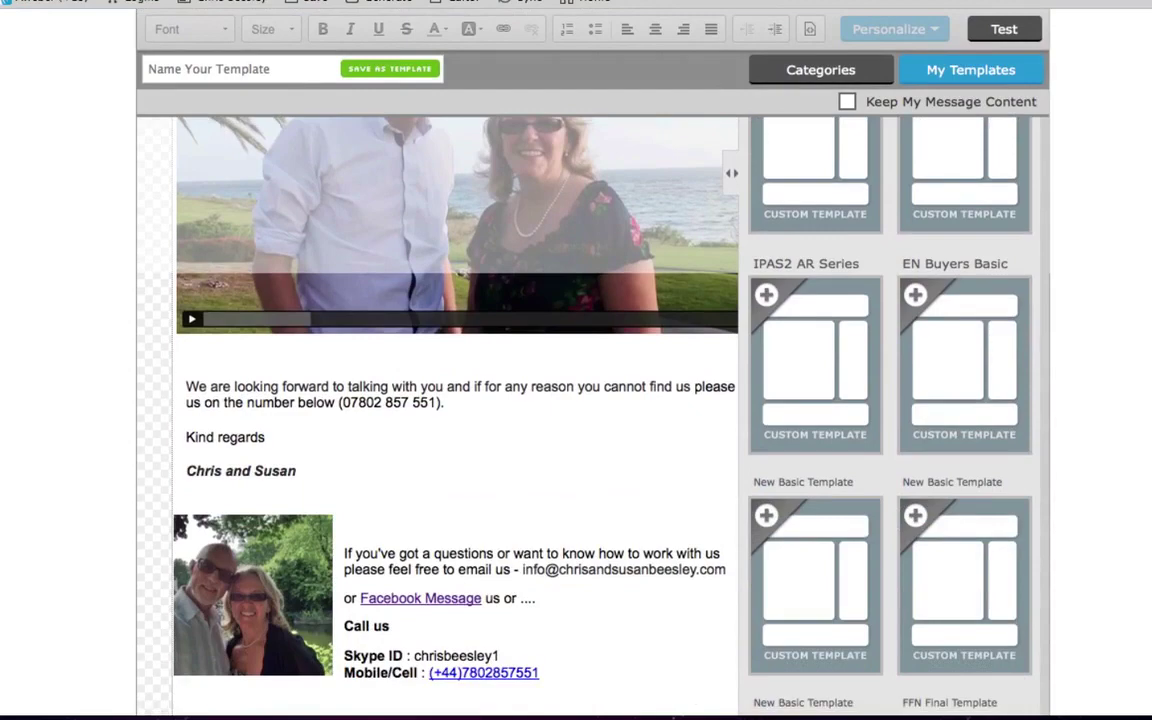
scroll(456, 400, "up", 10)
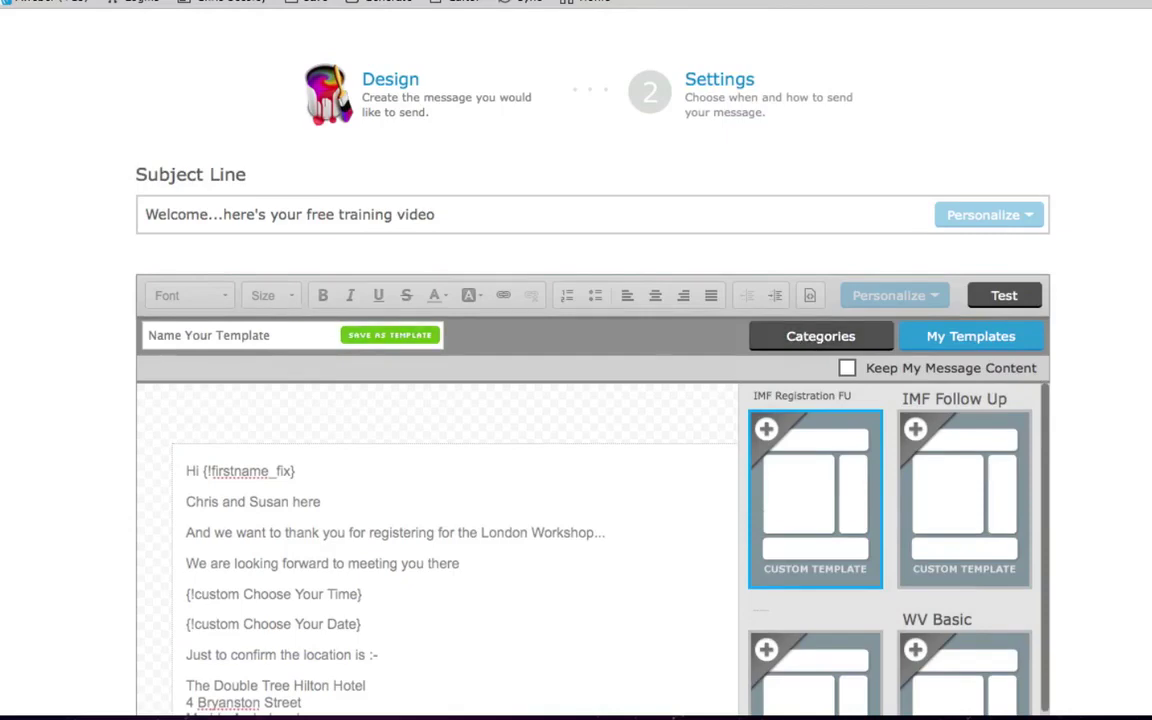
scroll(576, 400, "up", 2)
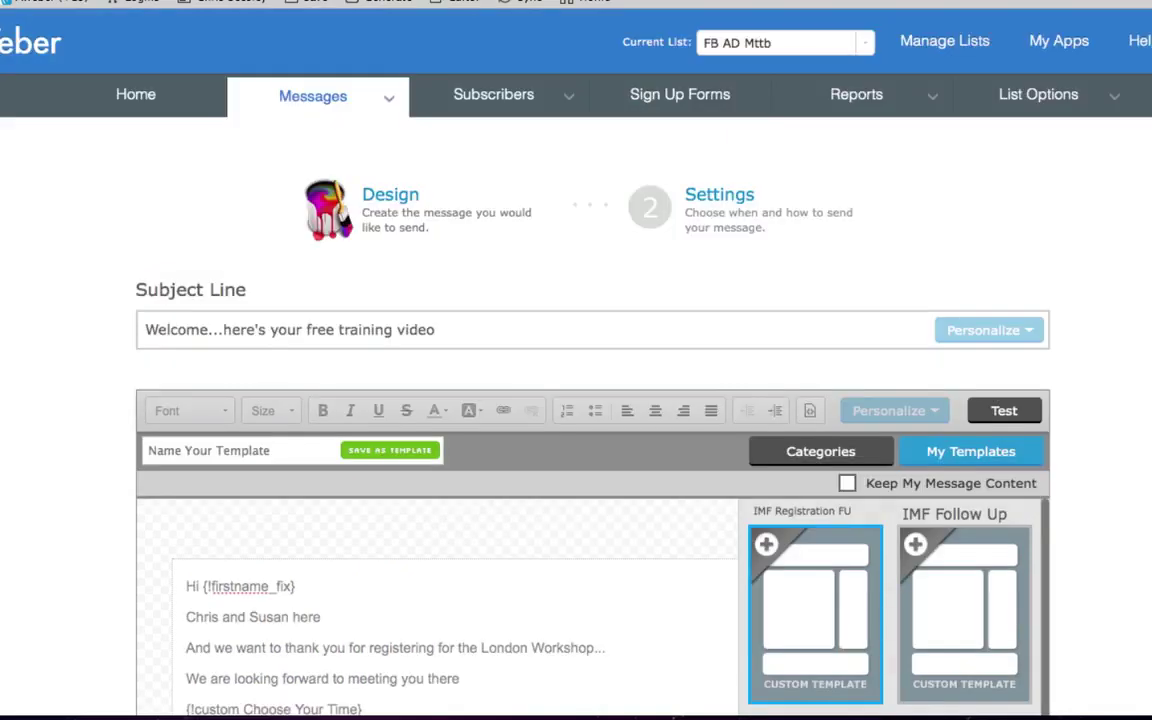
Leave the message editor without saving, go back to the Follow Up Series and reopen message #1 for editing
left_click(2, 2)
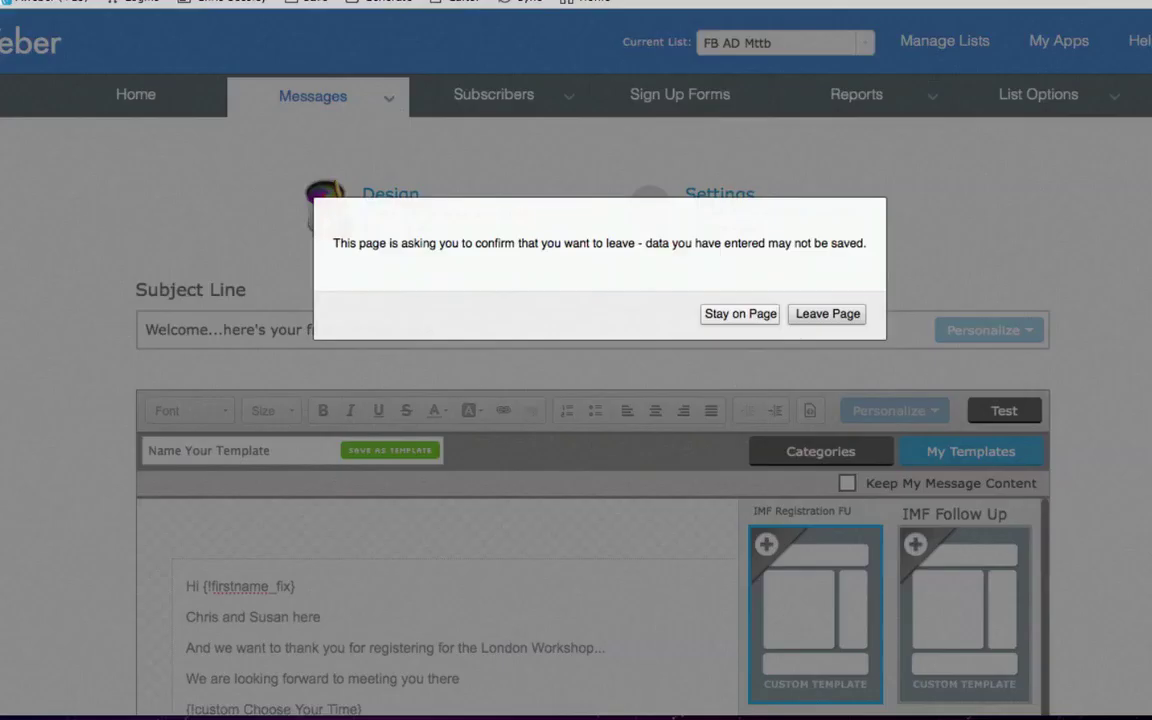
left_click(829, 315)
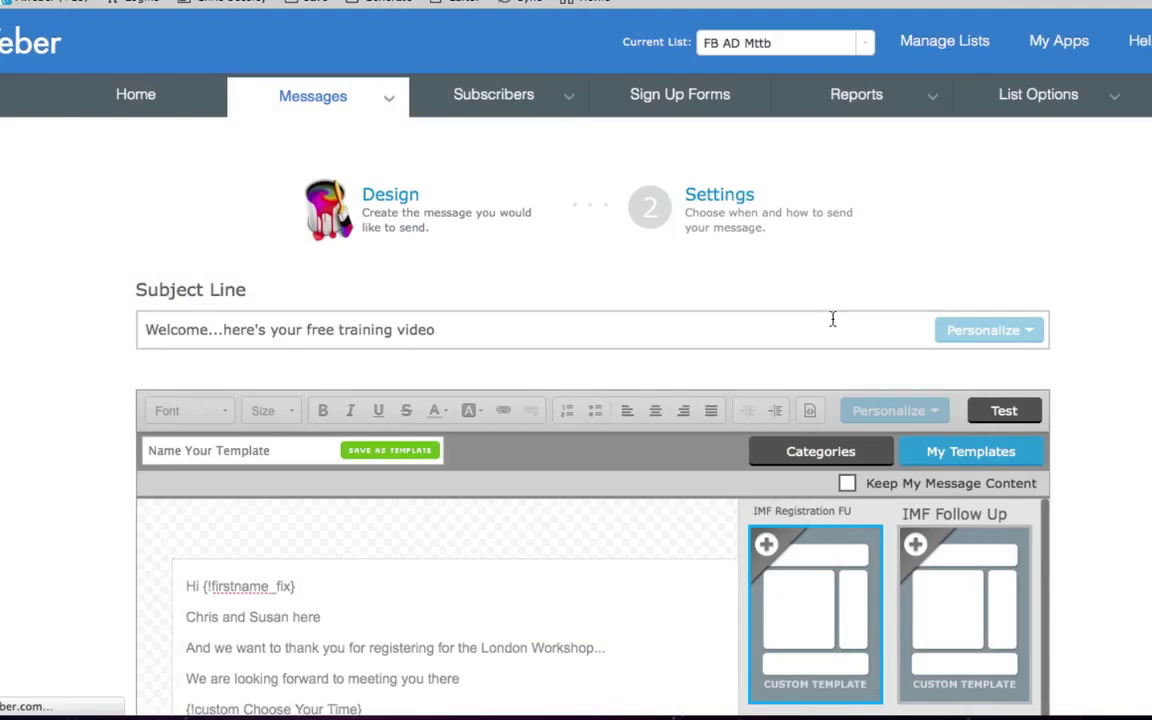
scroll(921, 306, "down", 5)
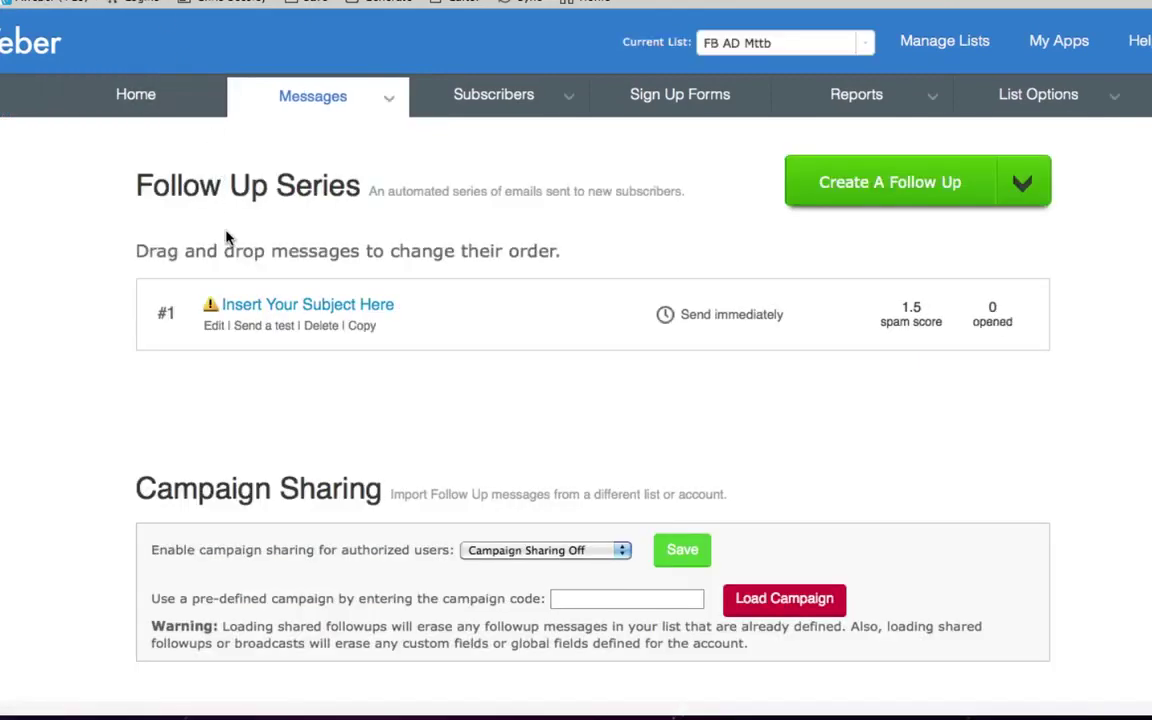
left_click(216, 328)
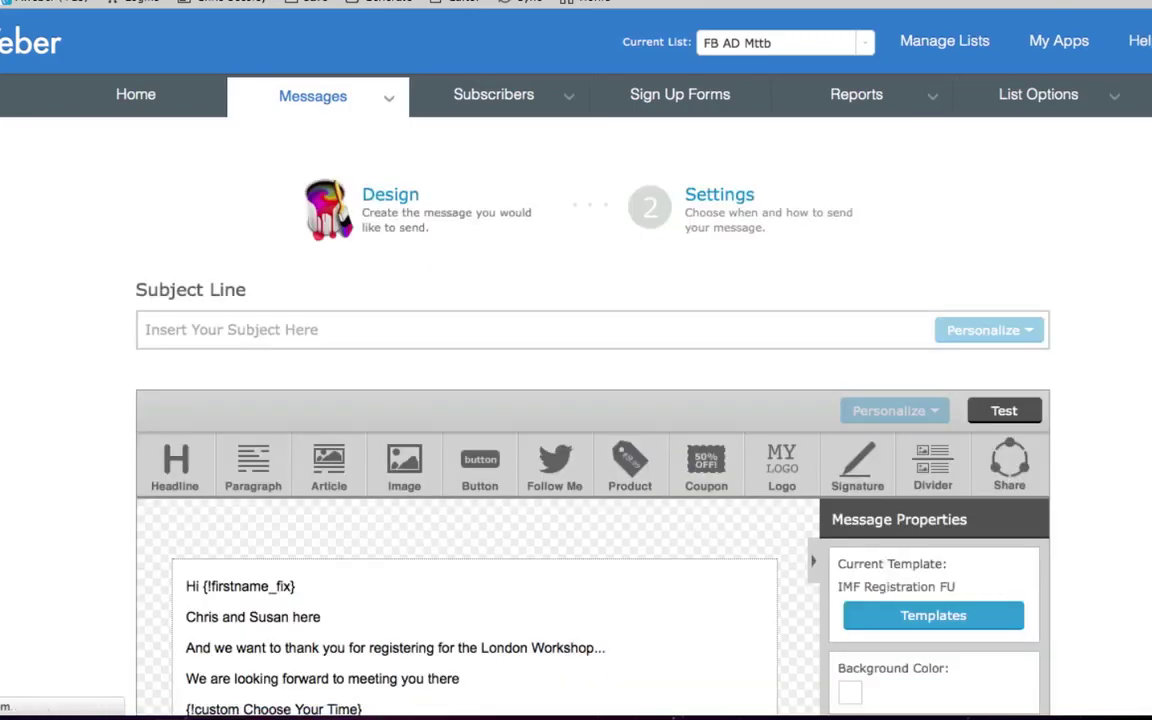
Look over the reopened message and set its subject line to "Welcome Here's Your Free Training Video"
scroll(576, 400, "down", 10)
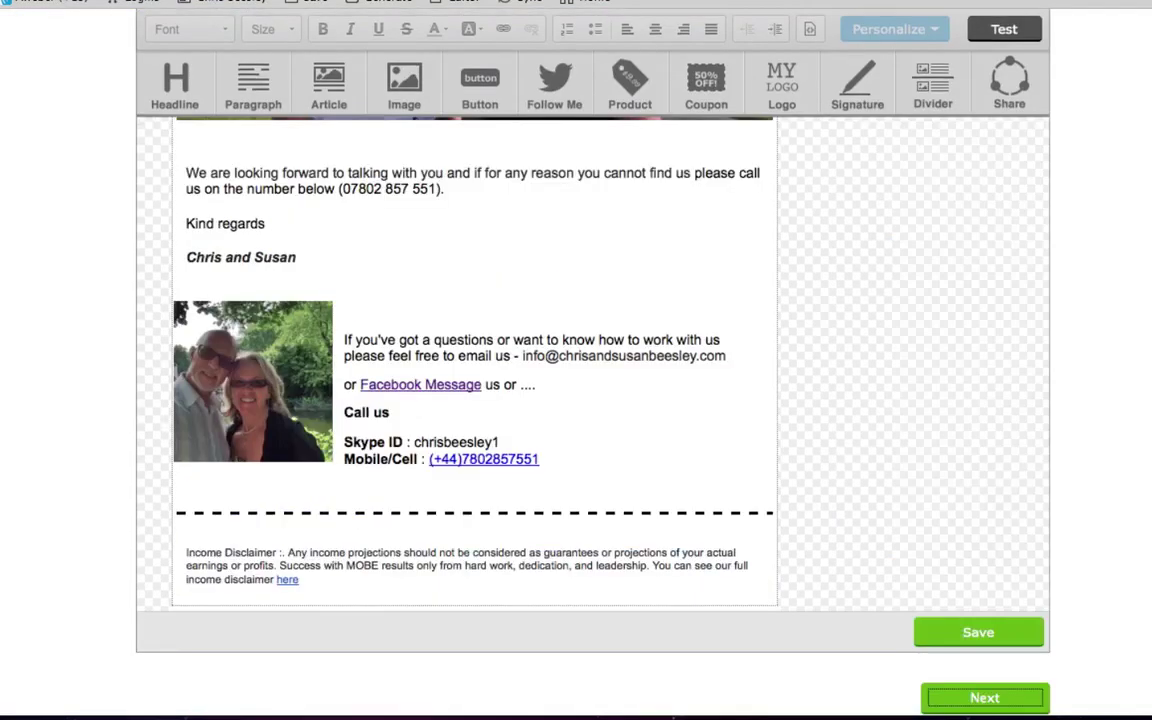
scroll(576, 400, "up", 10)
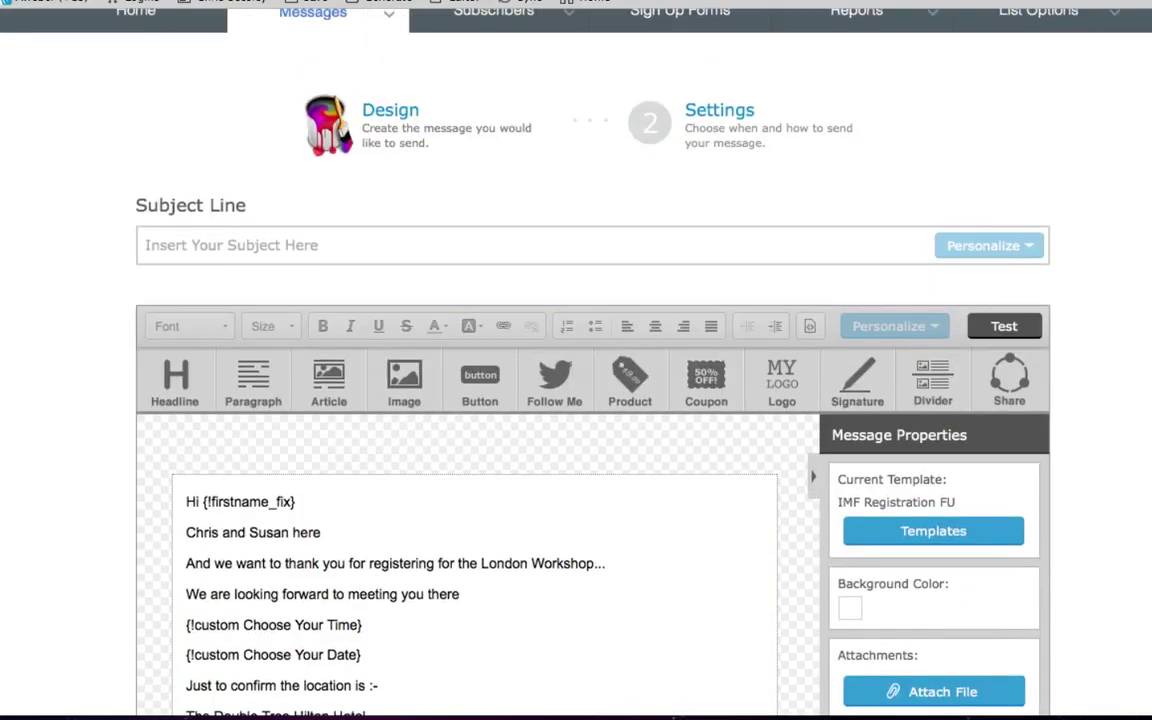
scroll(630, 283, "up", 3)
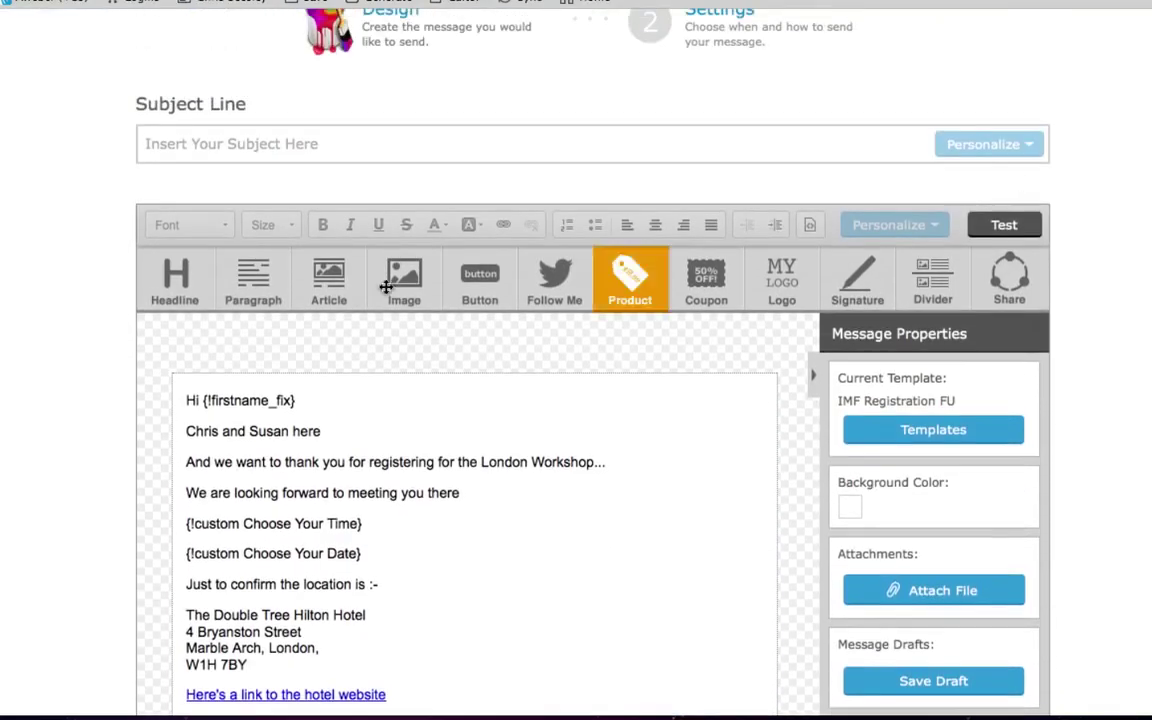
left_click(201, 143)
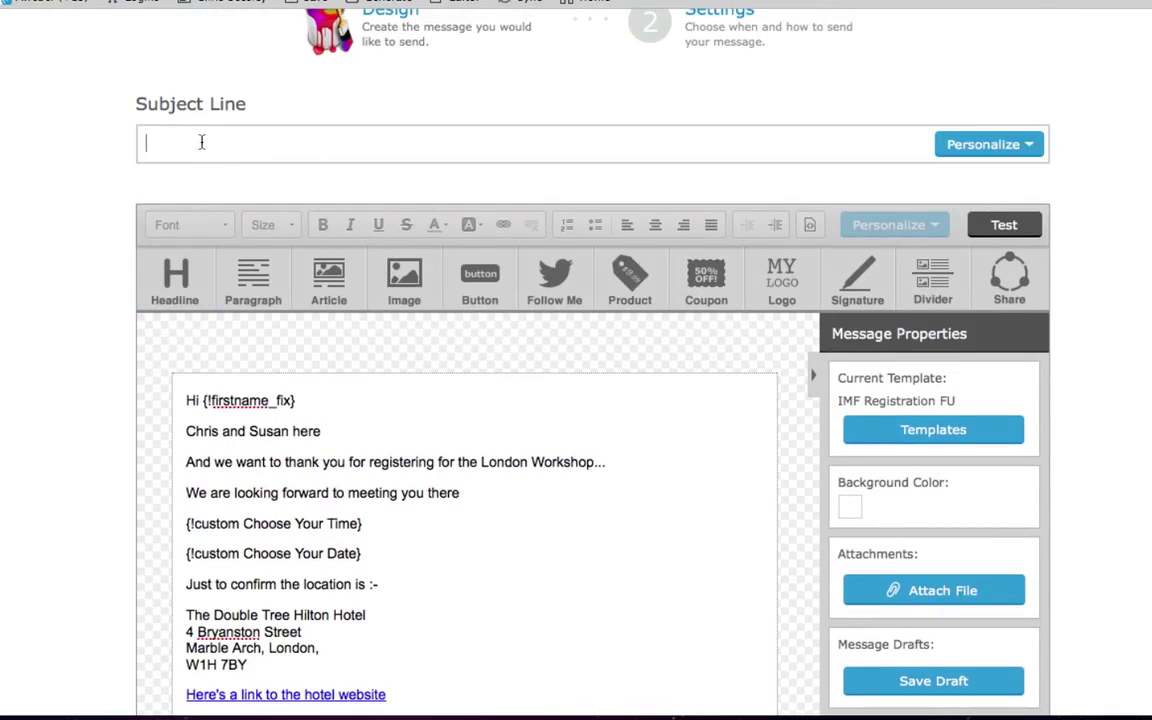
type("Welcome Here's Your")
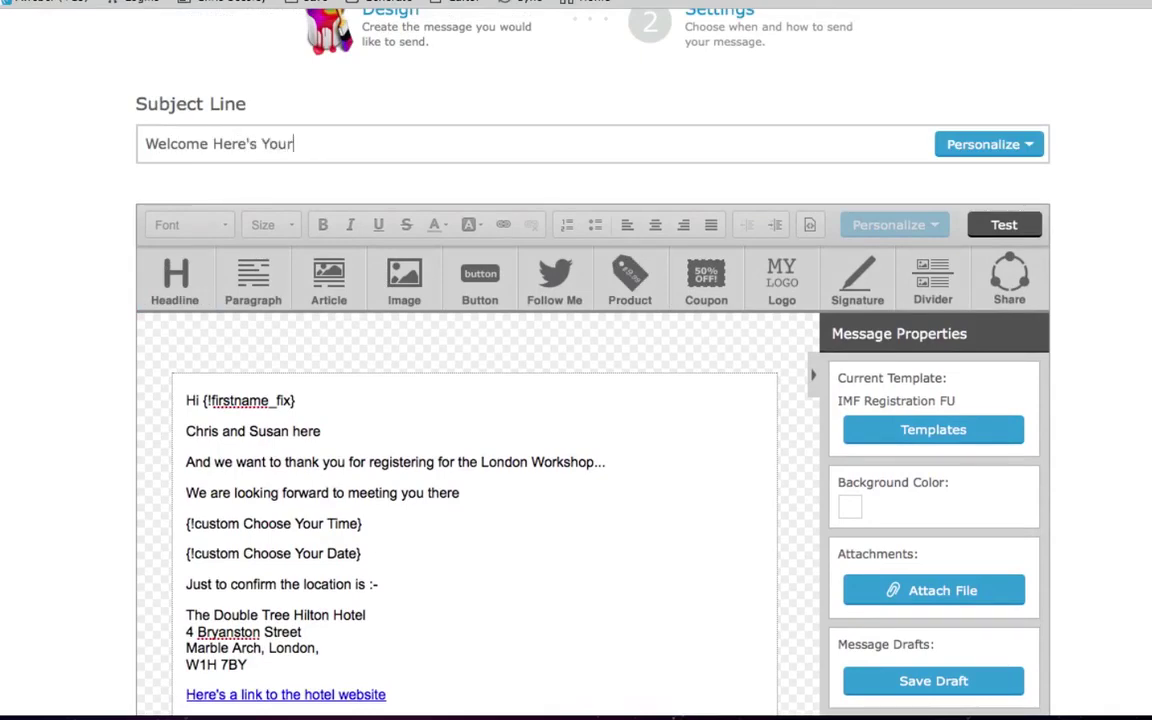
type(" Free Training Video")
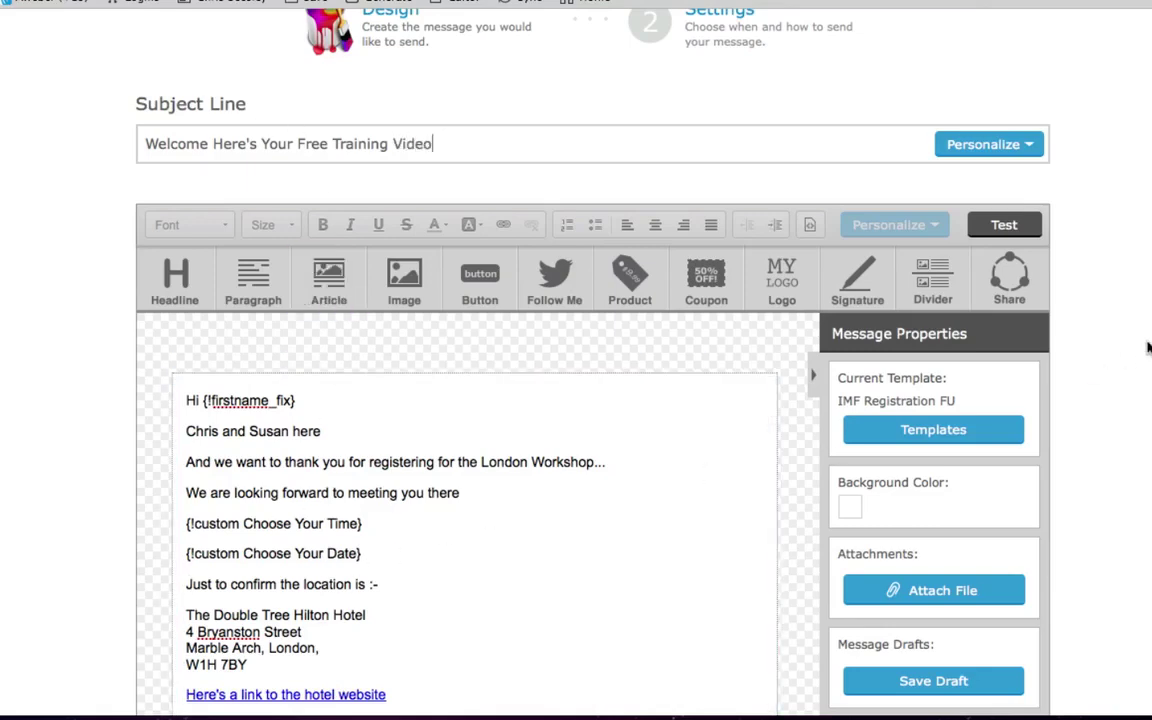
scroll(520, 287, "down", 4)
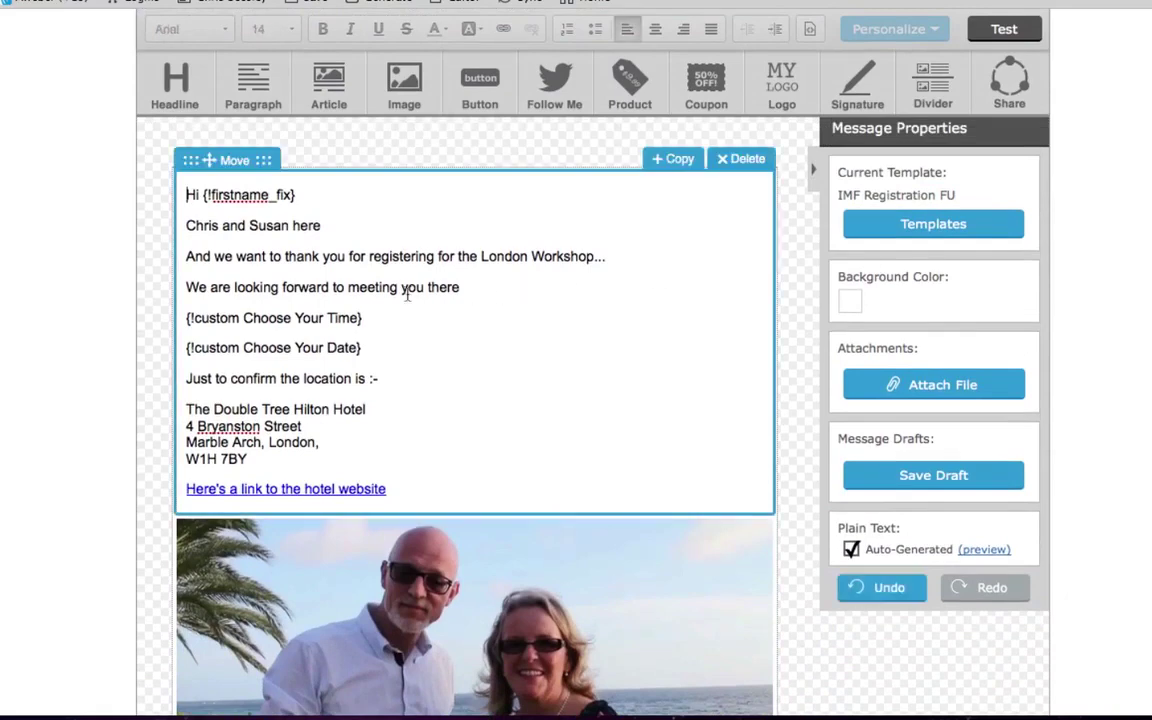
left_click(407, 293)
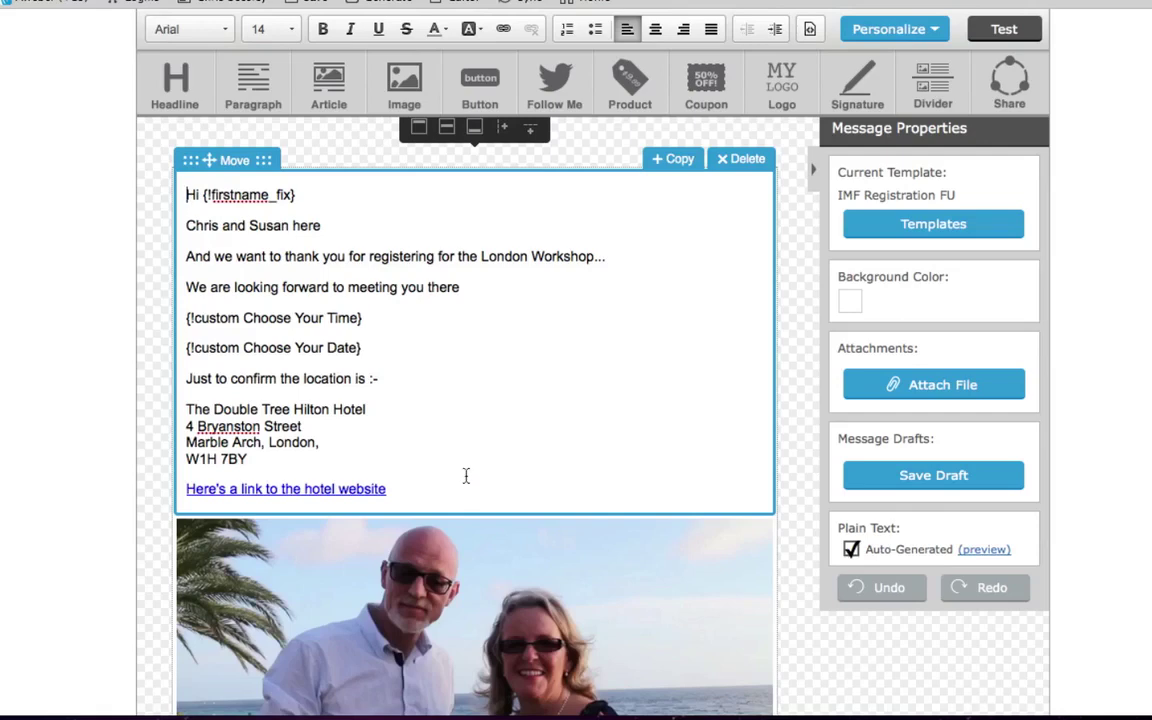
left_click(364, 409)
left_click_drag(369, 411, 187, 411)
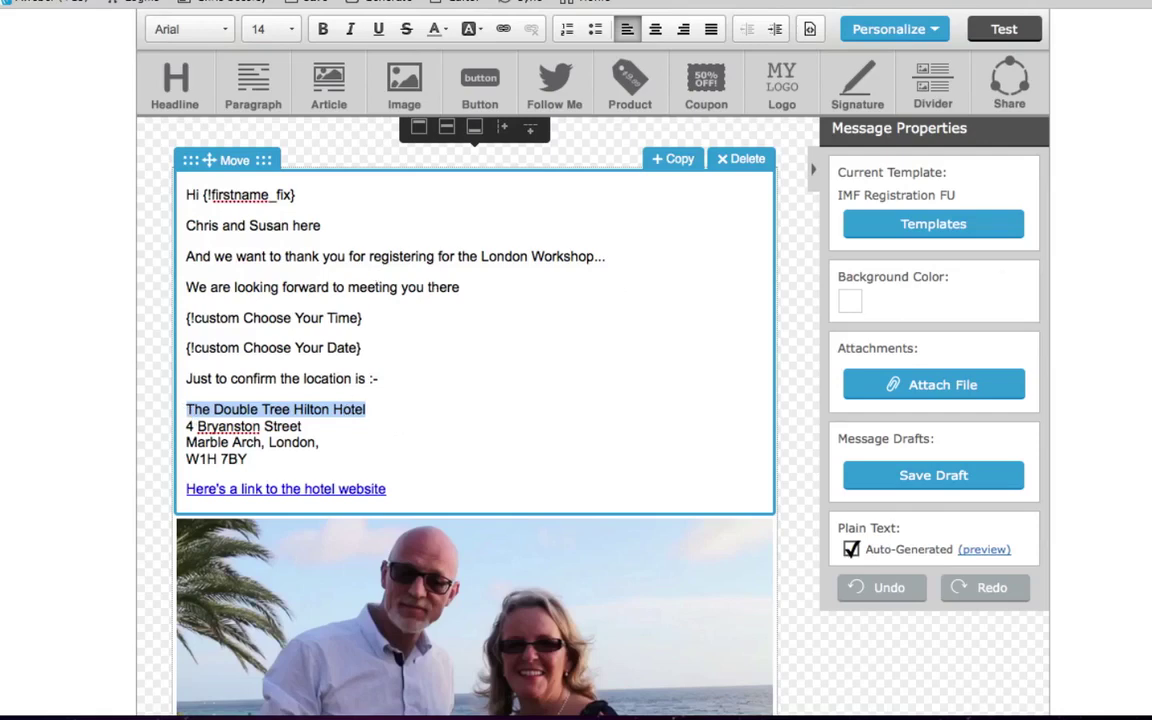
left_click(505, 33)
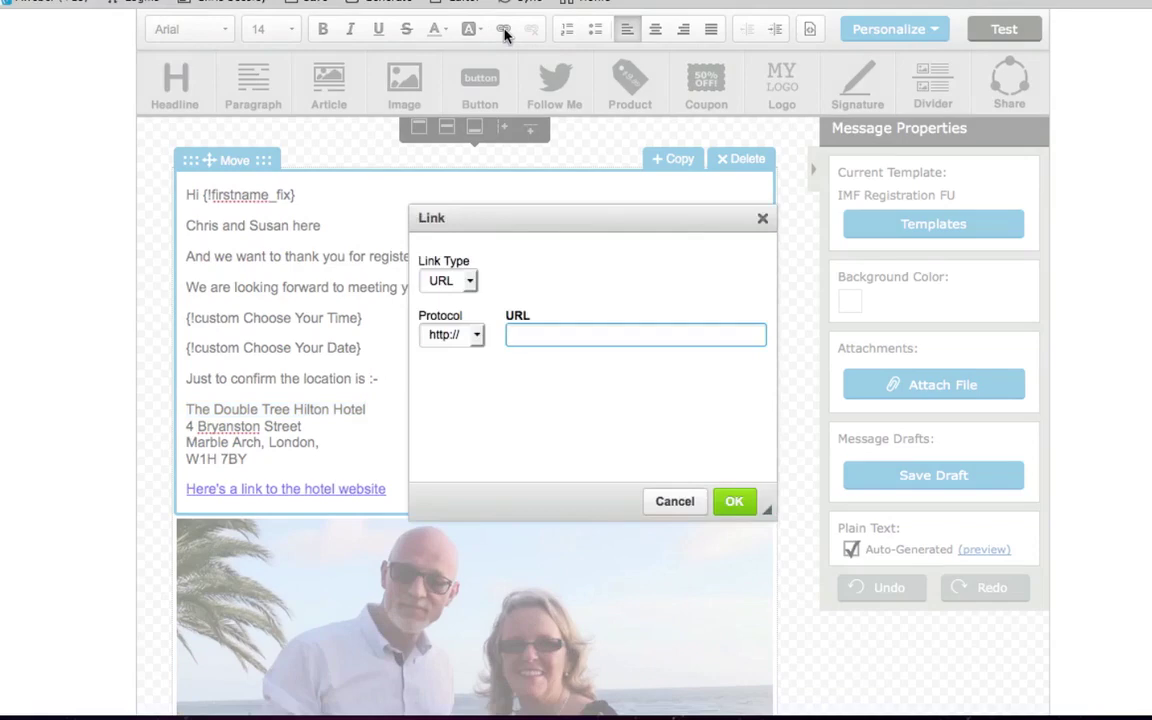
type("chrisandsusan.me")
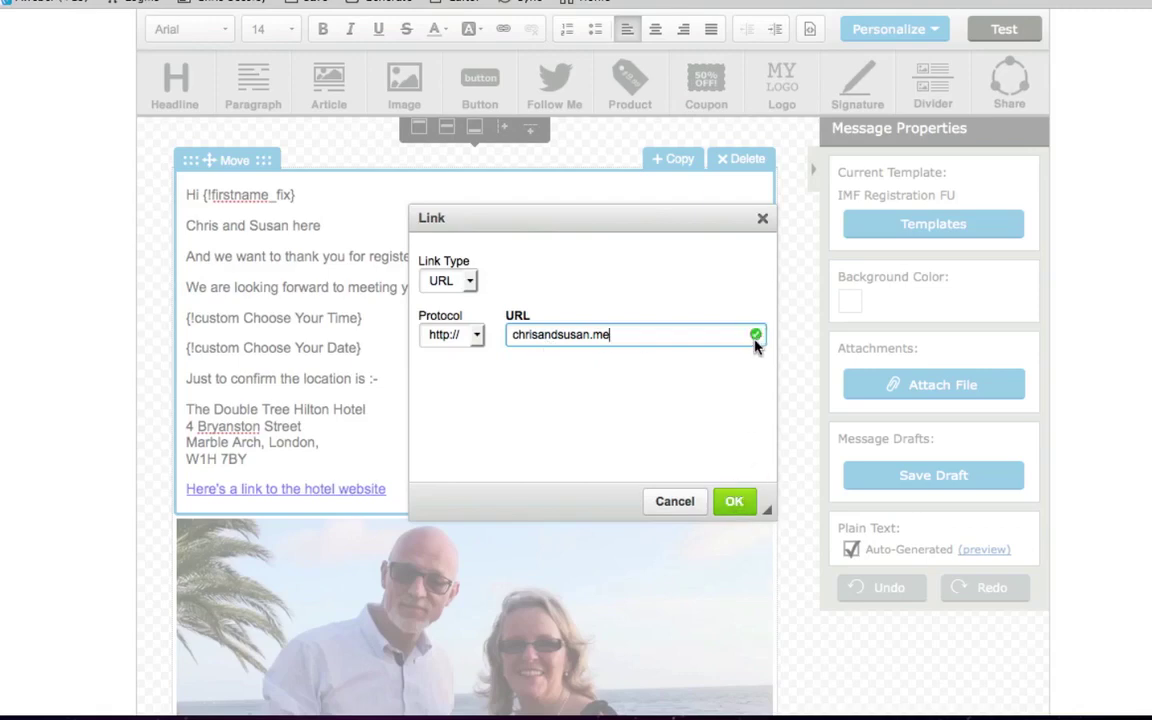
left_click(734, 505)
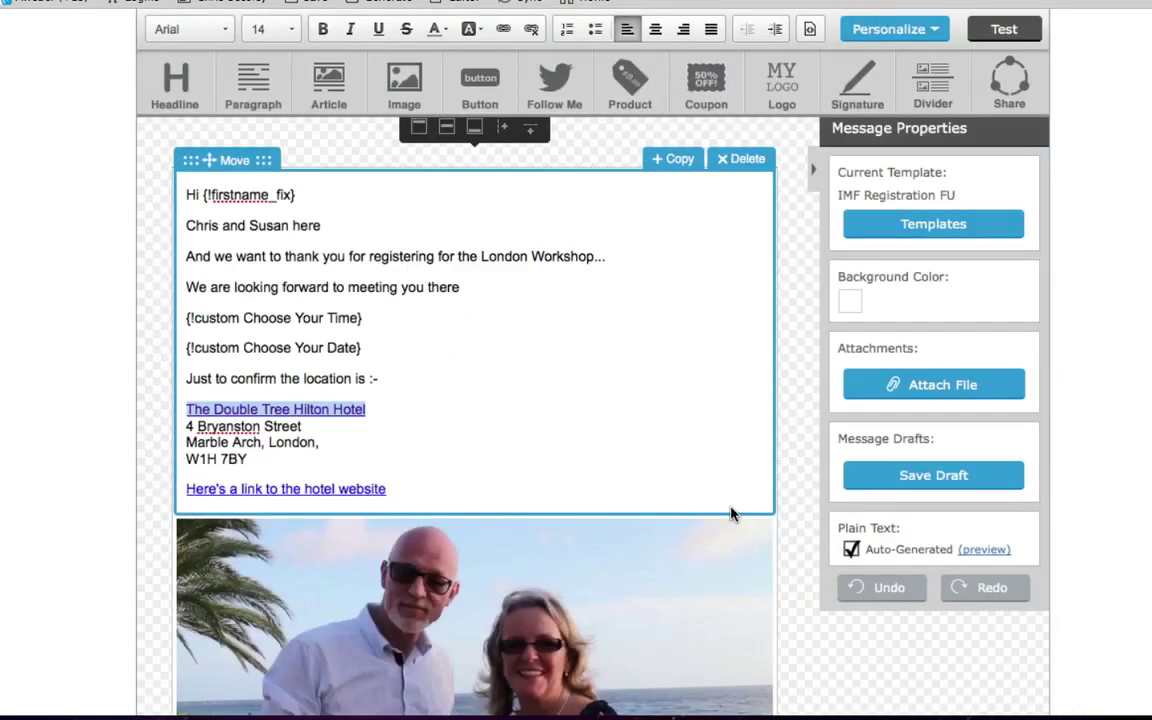
left_click(381, 411)
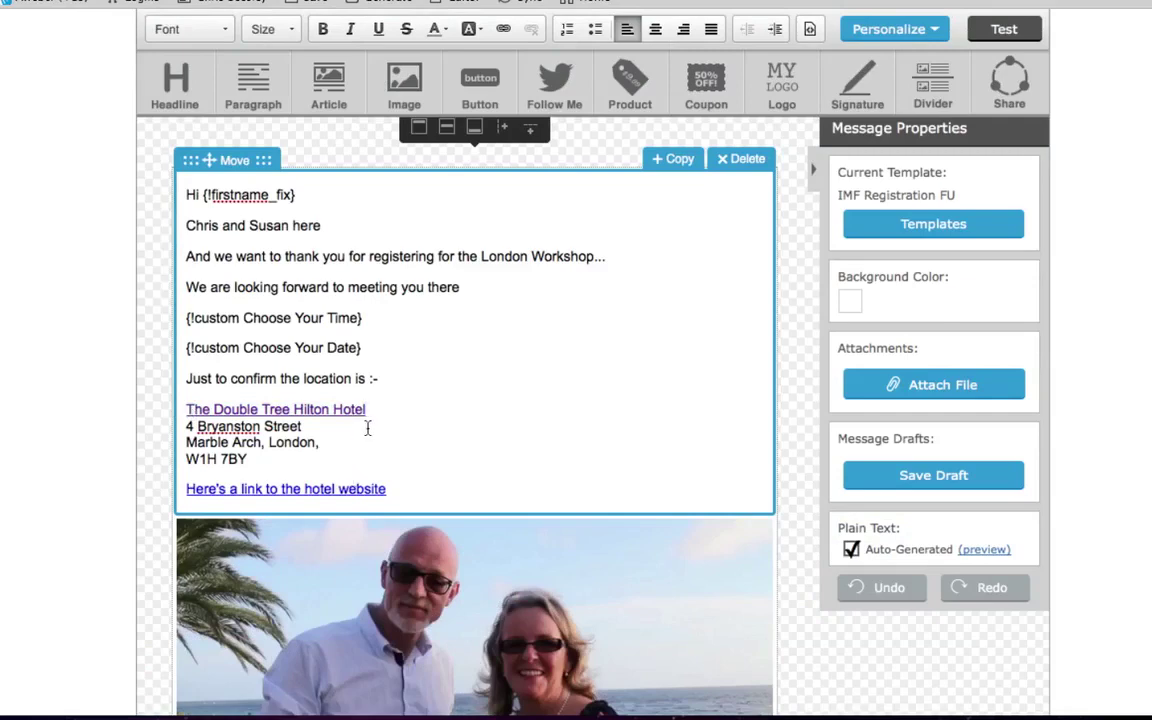
left_click(160, 404, "shift")
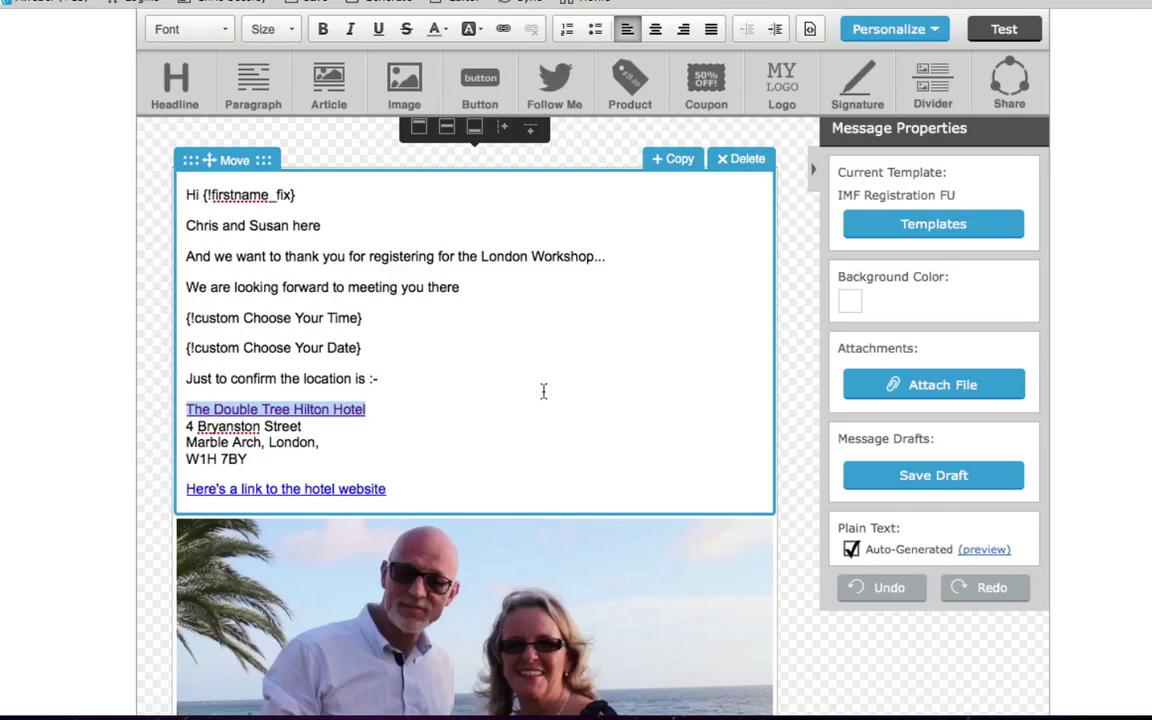
Delete the large video image below the hotel website link and insert a new image block in its place
scroll(544, 391, "down", 5)
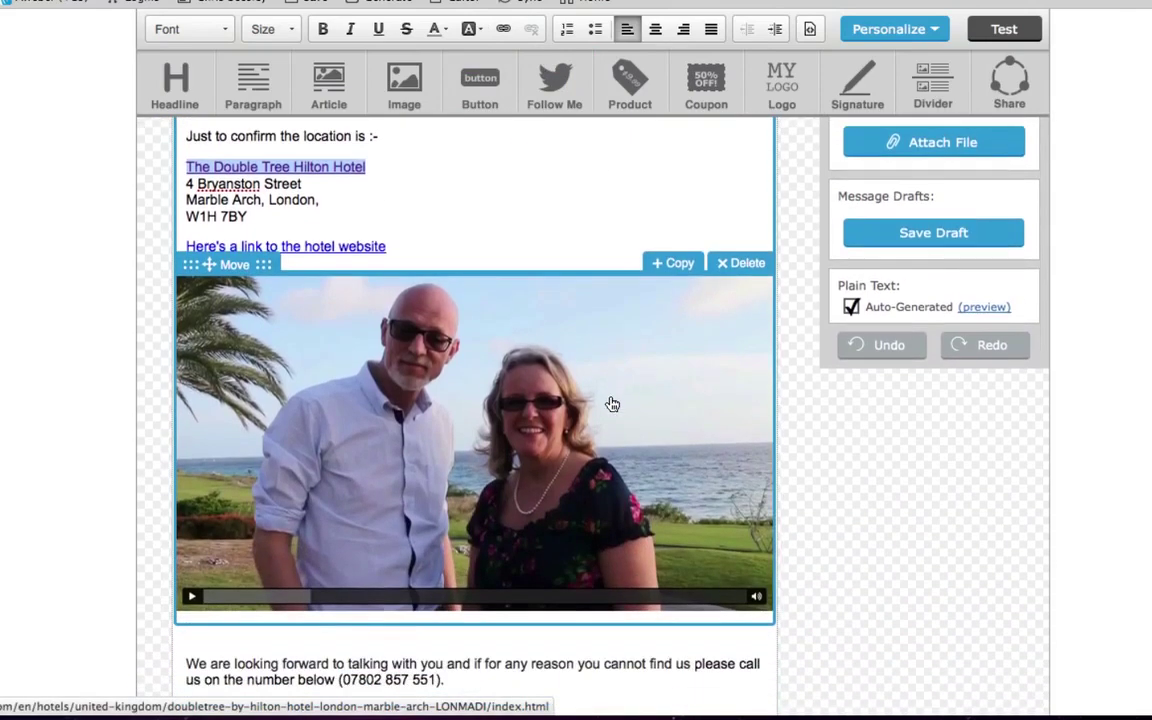
left_click(612, 404)
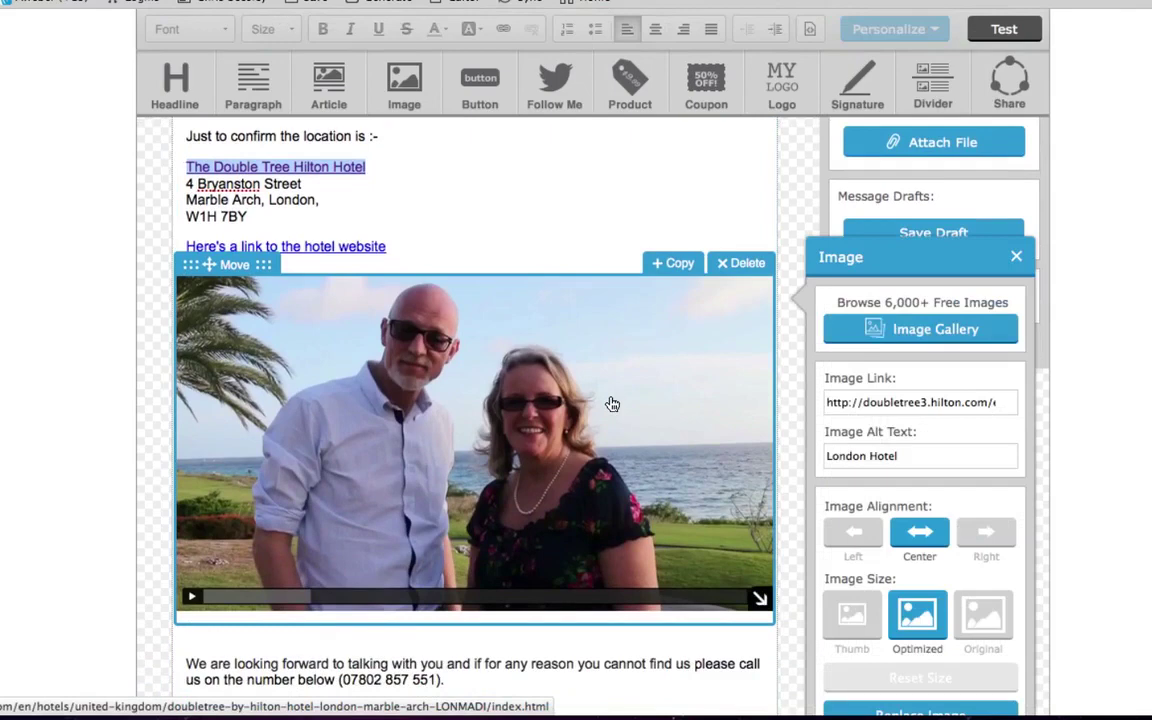
left_click(749, 264)
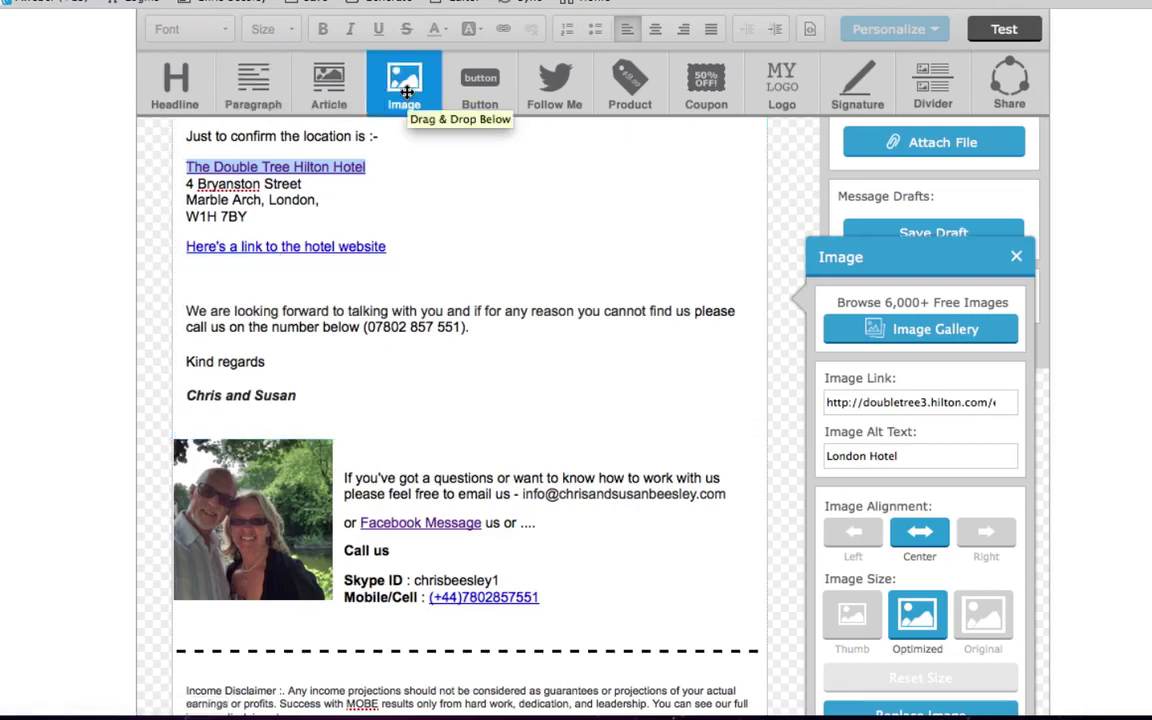
left_click_drag(406, 92, 343, 326)
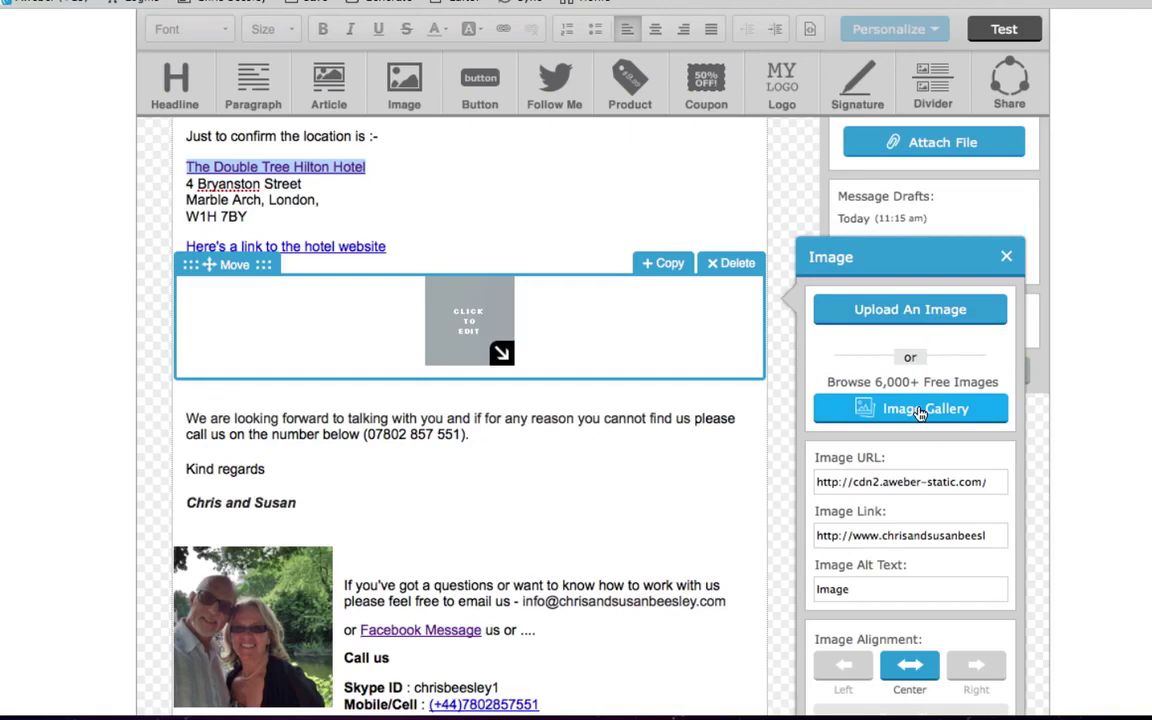
Upload Oscars.JPG from the Desktop into the new image block and set its image size to Original
left_click(912, 312)
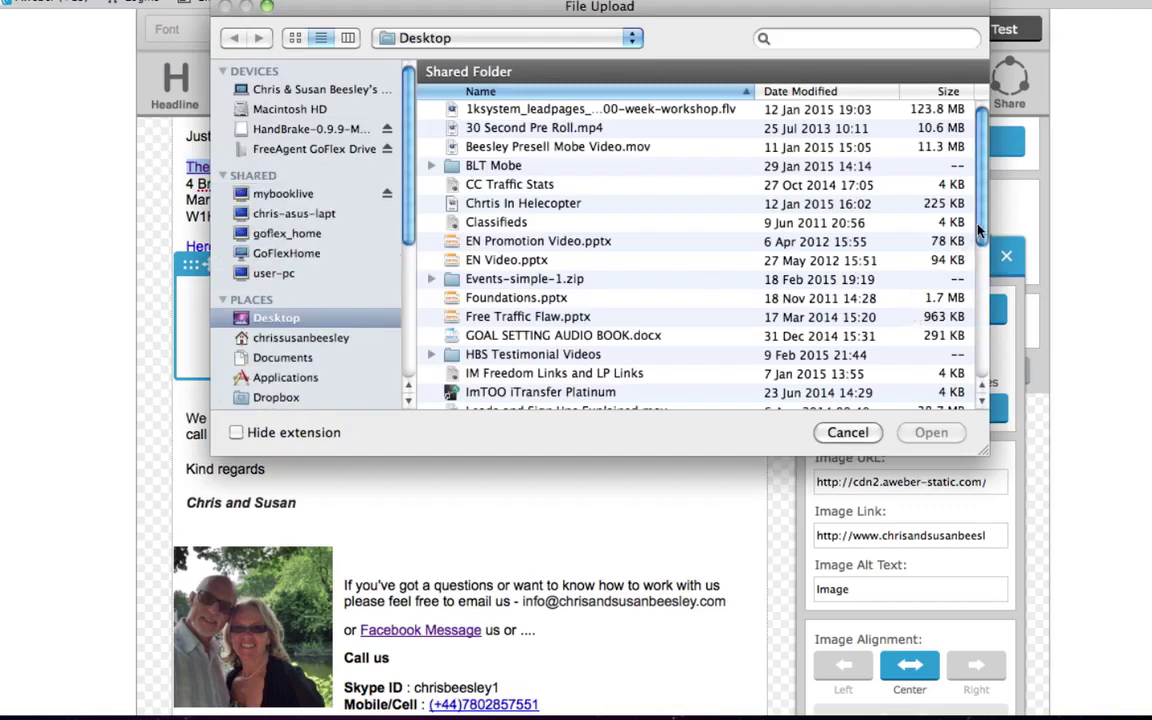
left_click_drag(979, 231, 963, 347)
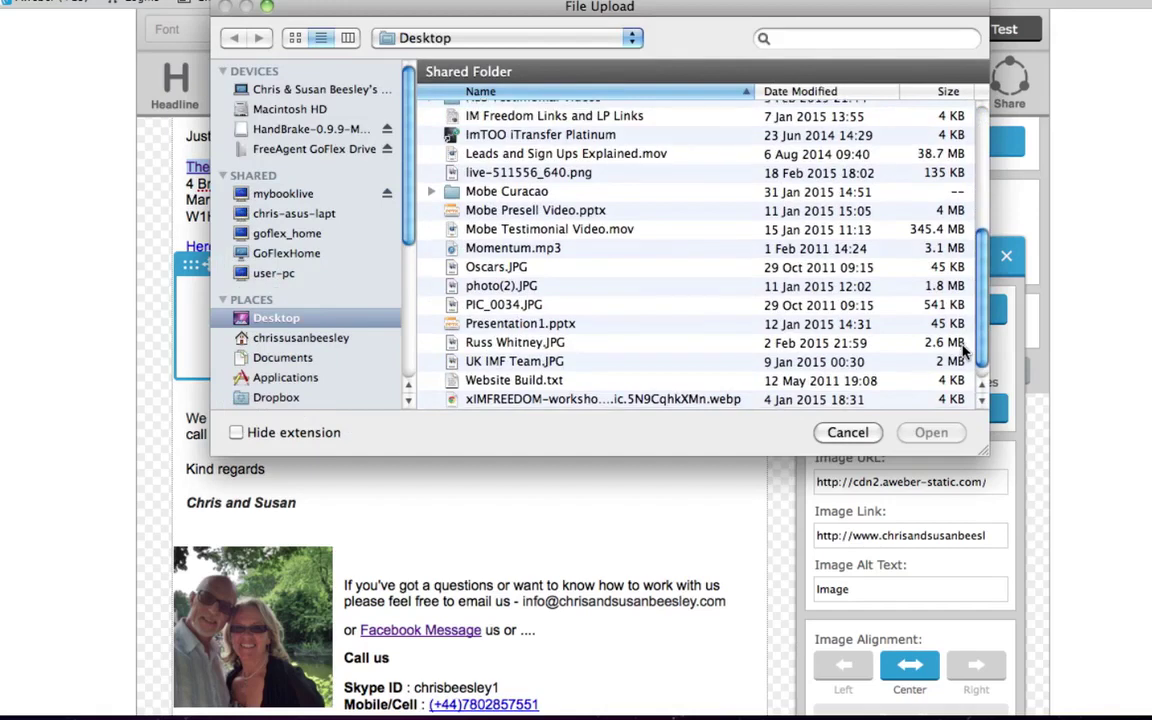
scroll(870, 330, "down", 1)
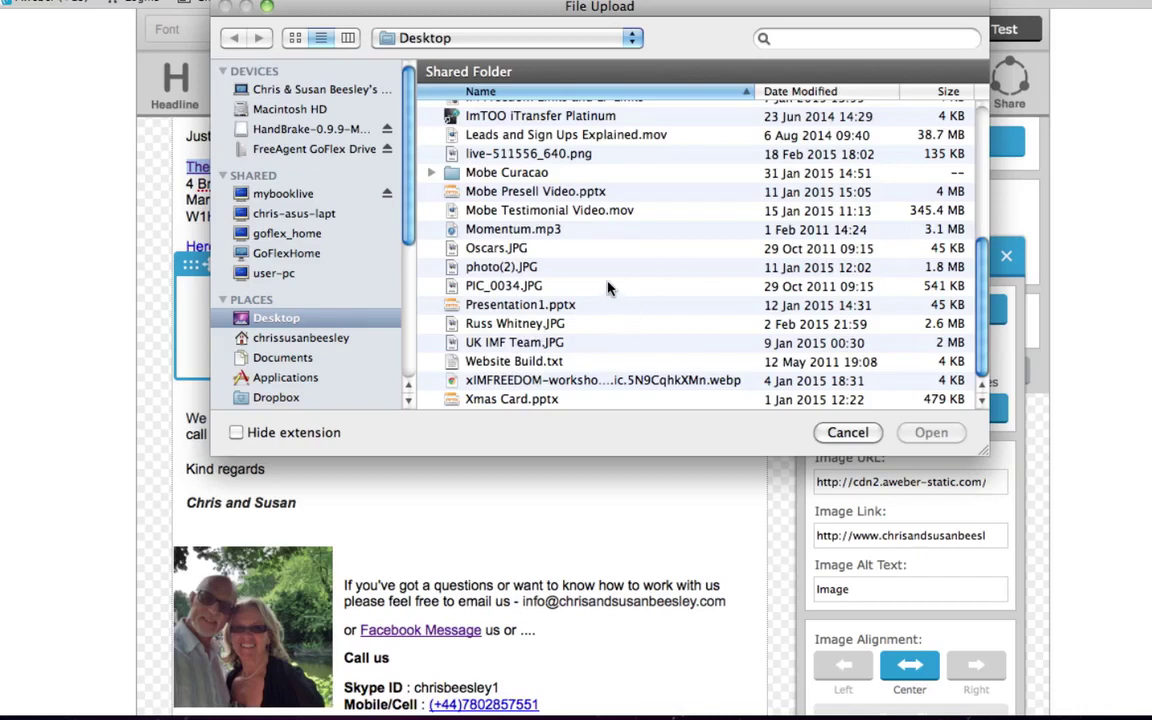
left_click(494, 252)
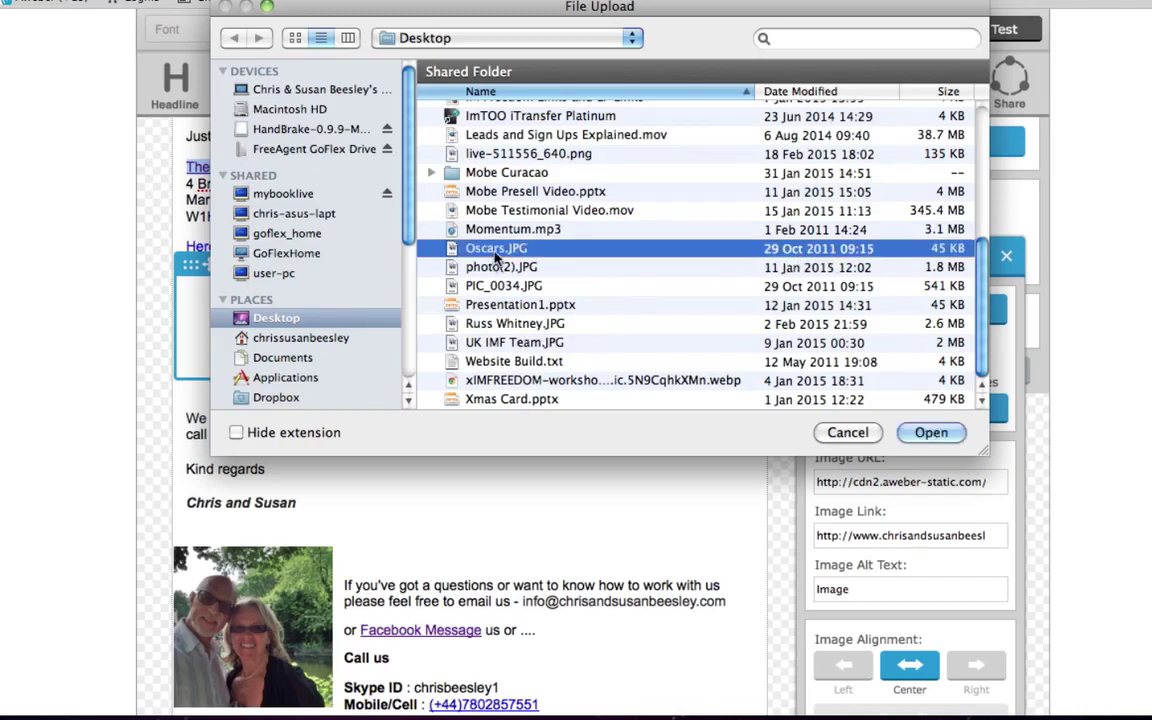
left_click(928, 433)
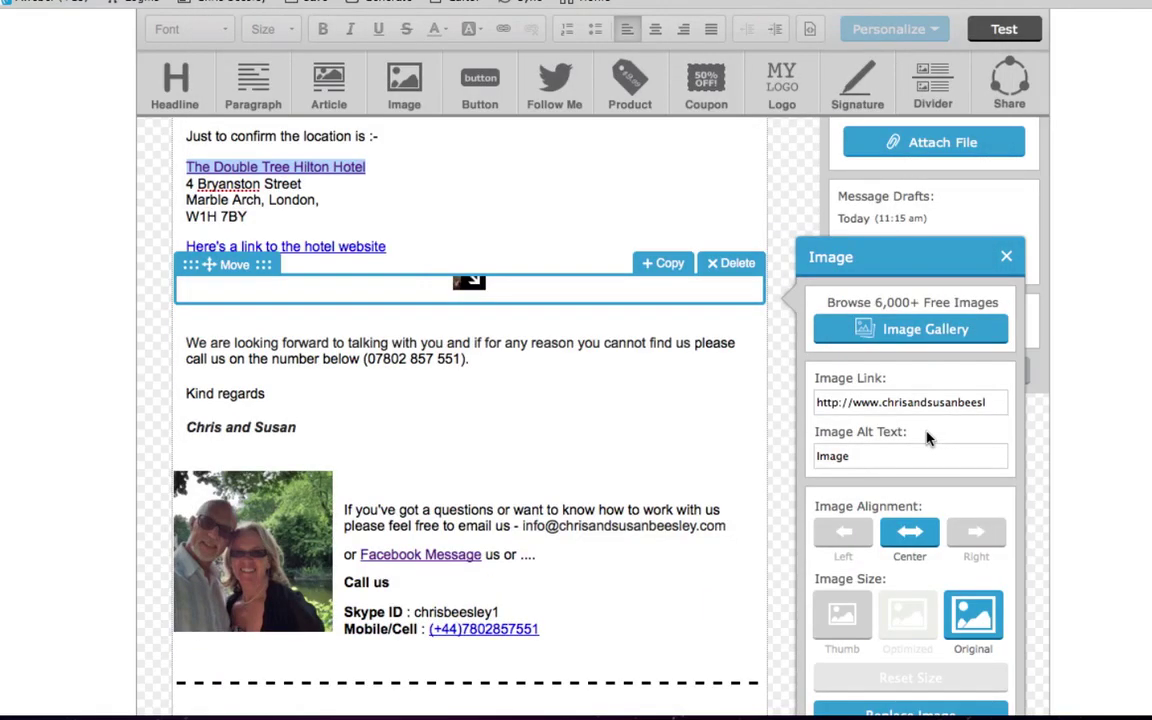
scroll(592, 400, "down", 3)
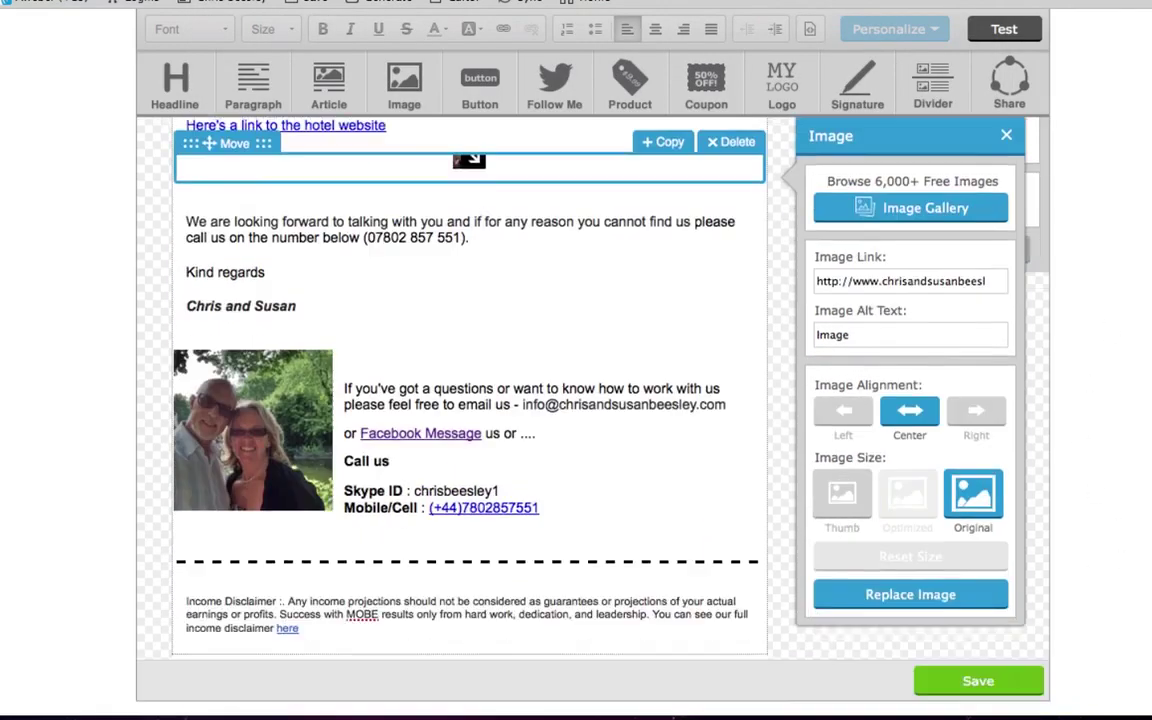
scroll(592, 400, "up", 1)
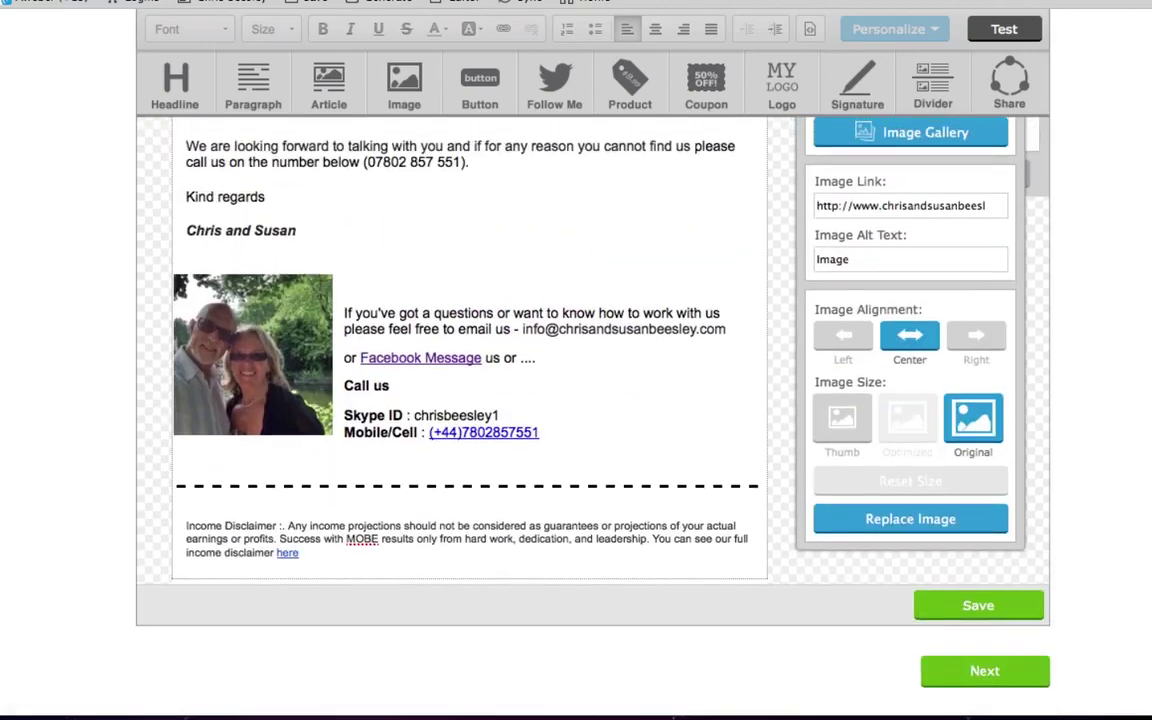
scroll(592, 400, "up", 2)
left_click(975, 504)
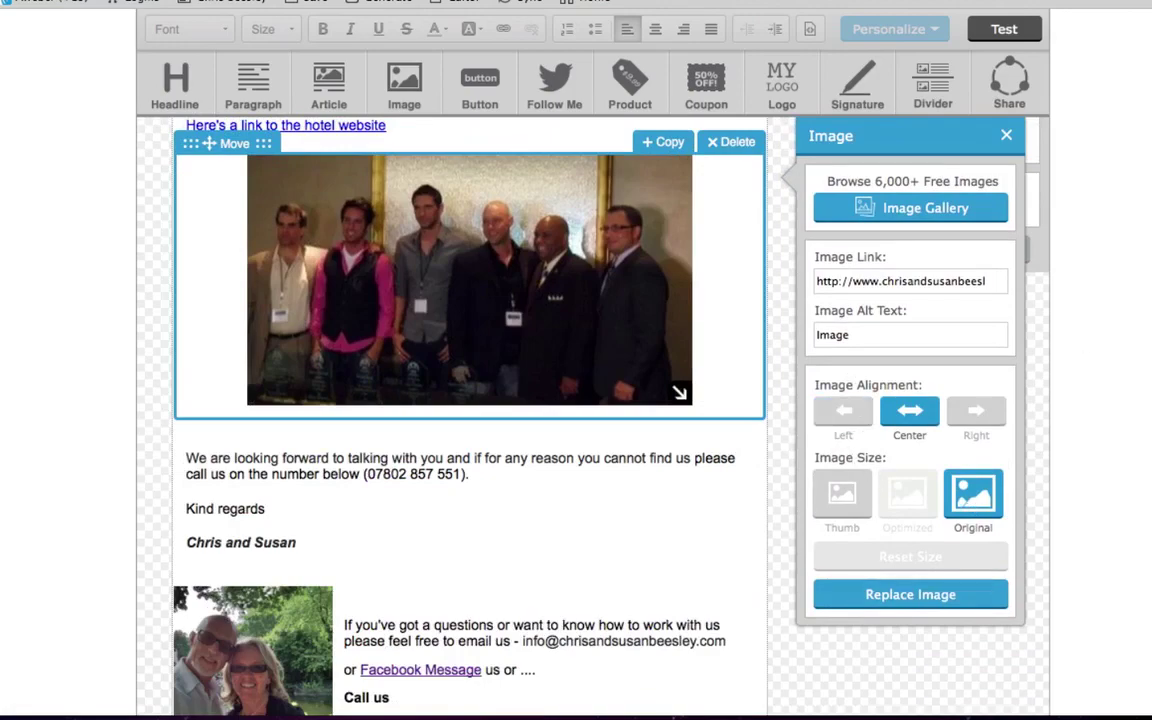
Check the message down to the disclaimer, save it, continue to its settings, and save and exit
scroll(470, 400, "up", 4)
scroll(470, 400, "down", 6)
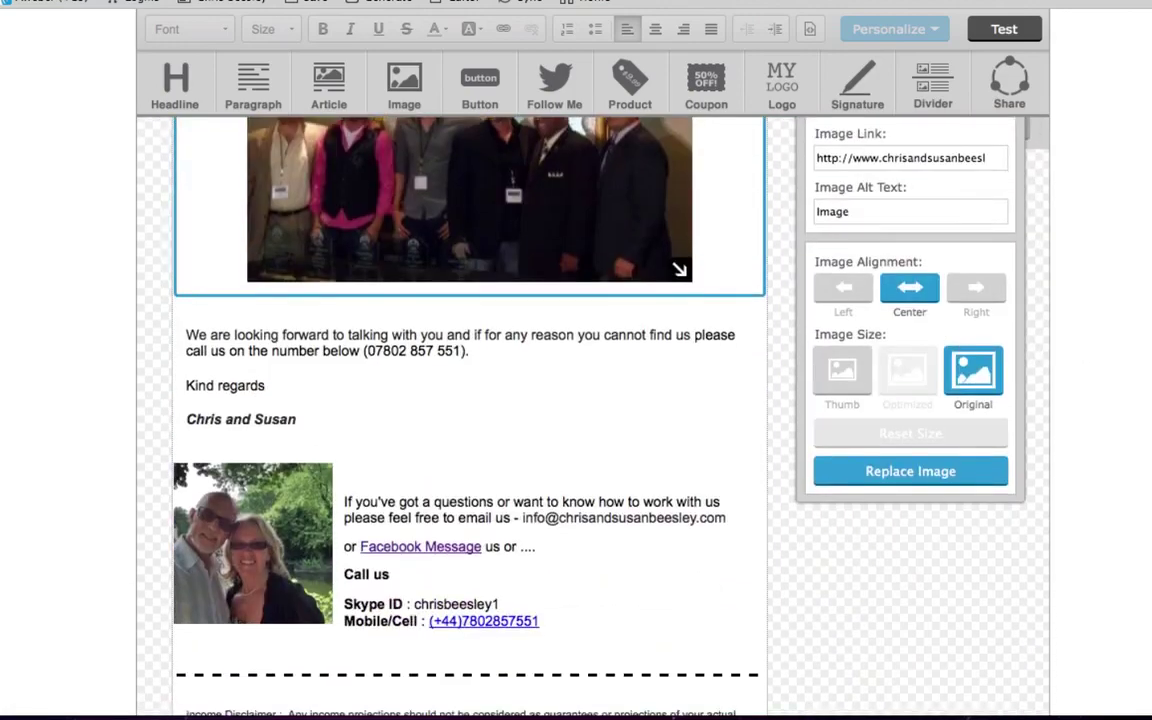
scroll(470, 400, "up", 4)
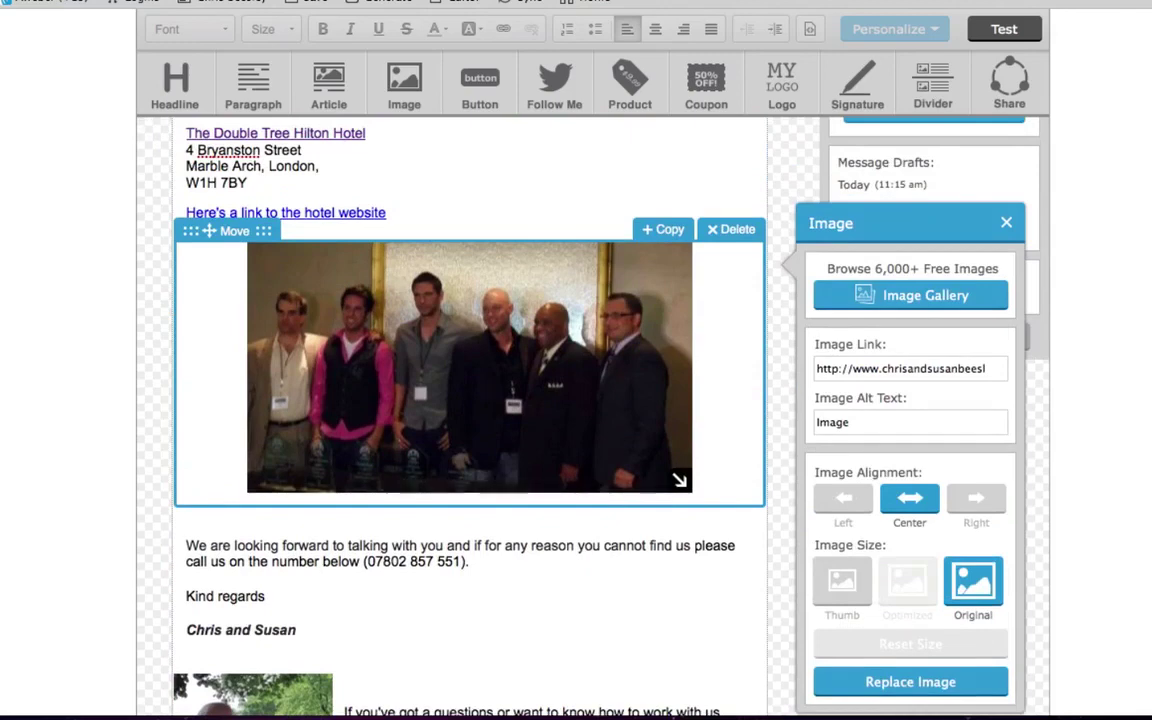
scroll(470, 400, "down", 4)
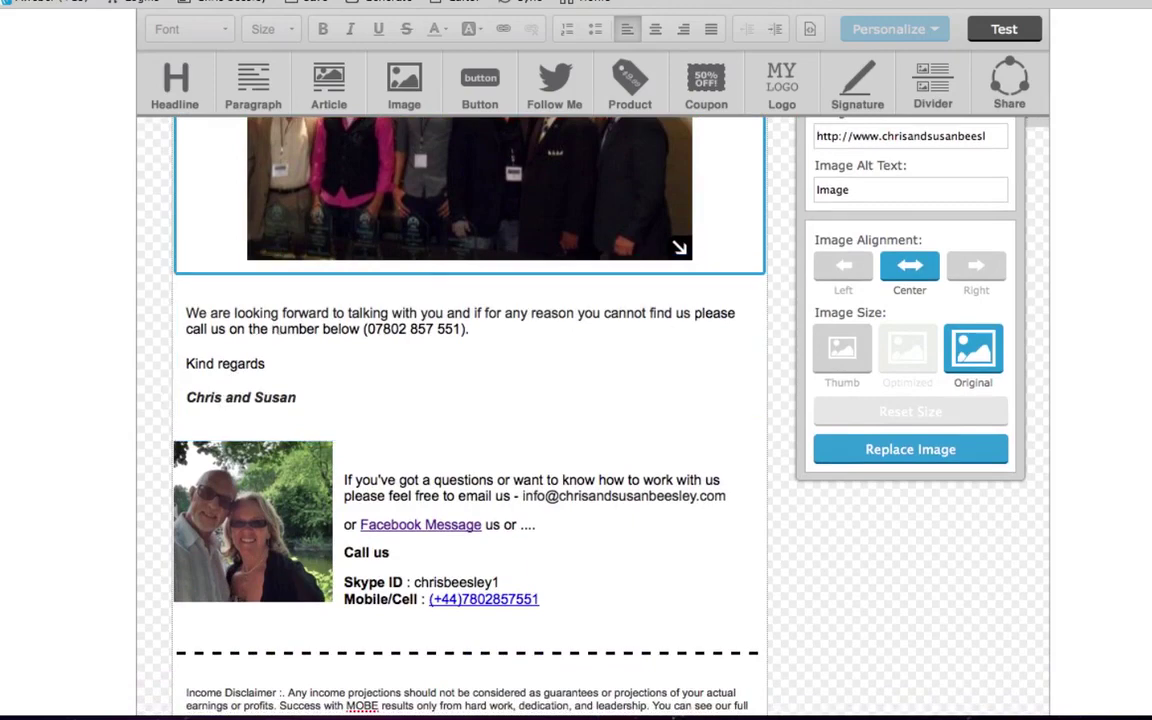
scroll(487, 292, "down", 5)
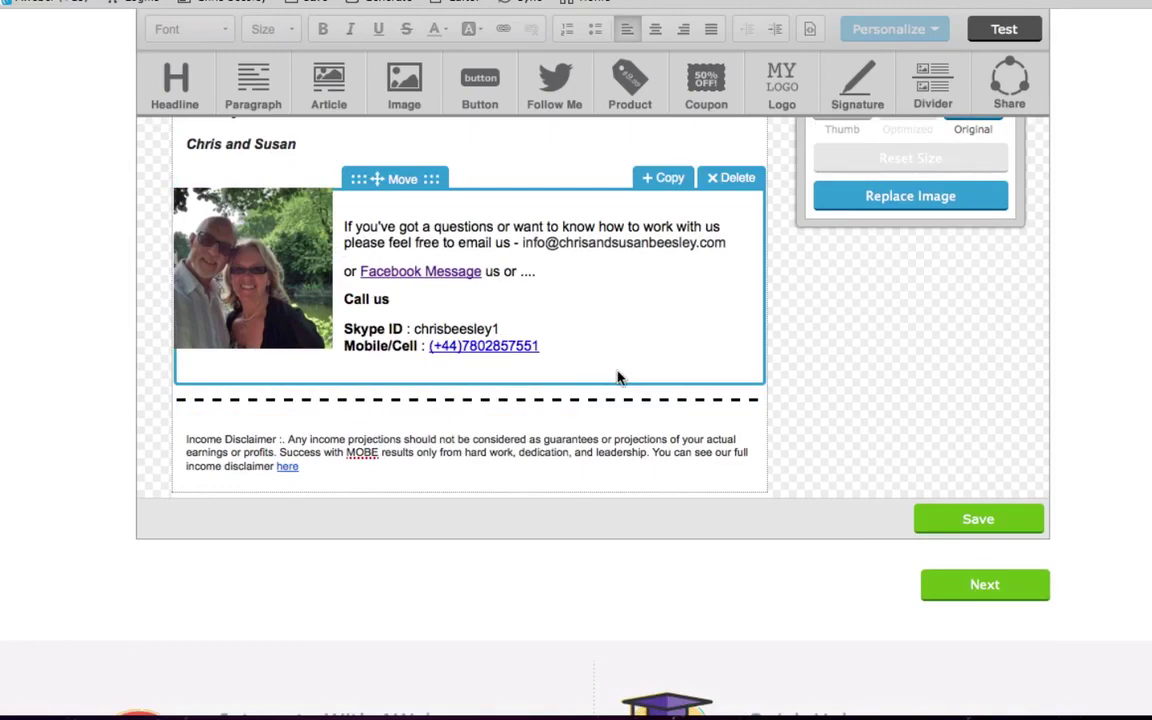
left_click(990, 527)
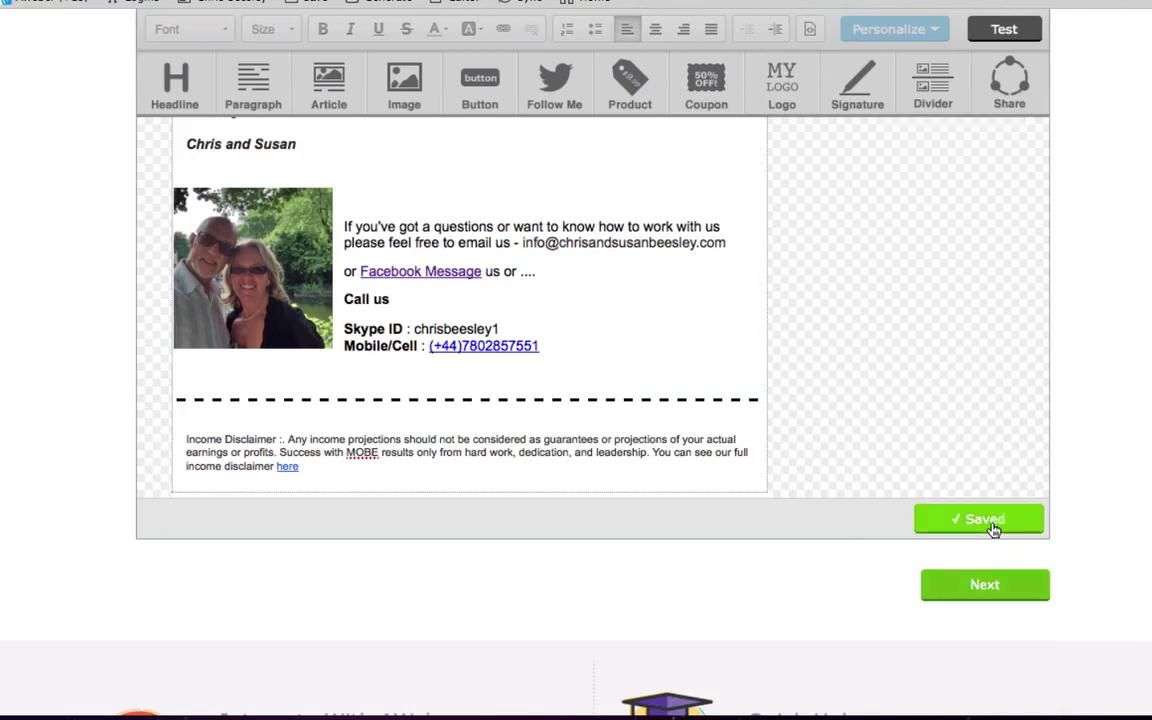
left_click(1001, 601)
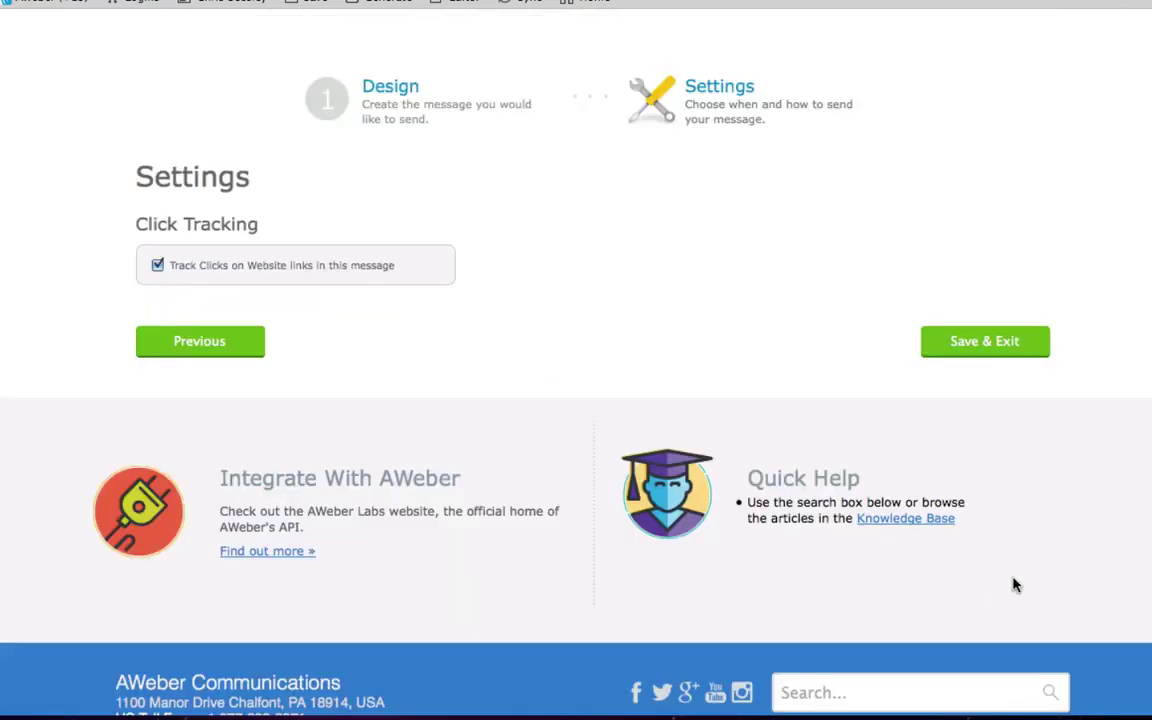
left_click(986, 347)
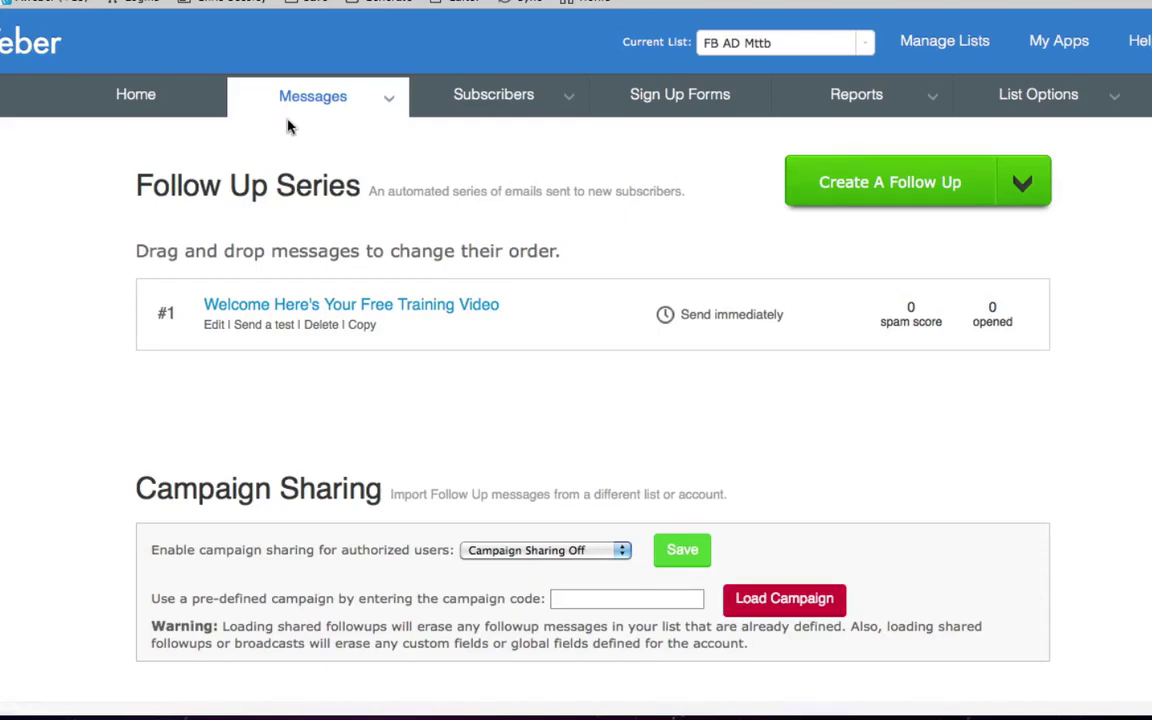
Go to the account overview, open Help in a new tab and look through its support and getting-started resources
mouse_move(303, 108)
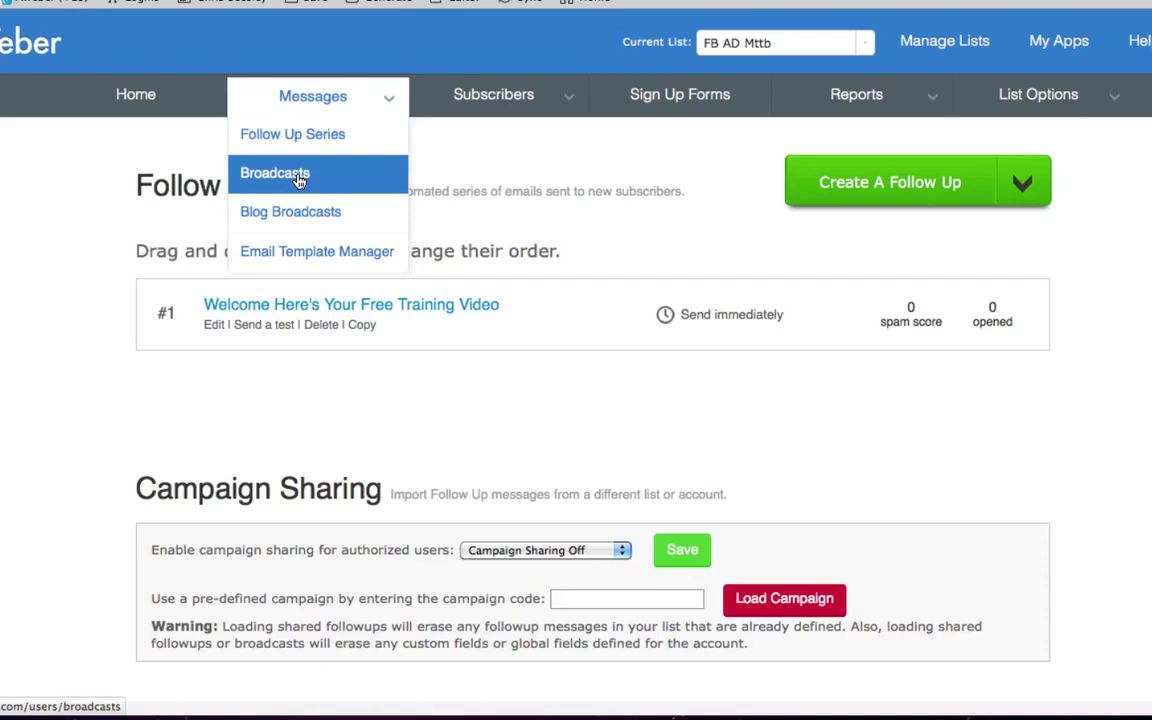
left_click(135, 96)
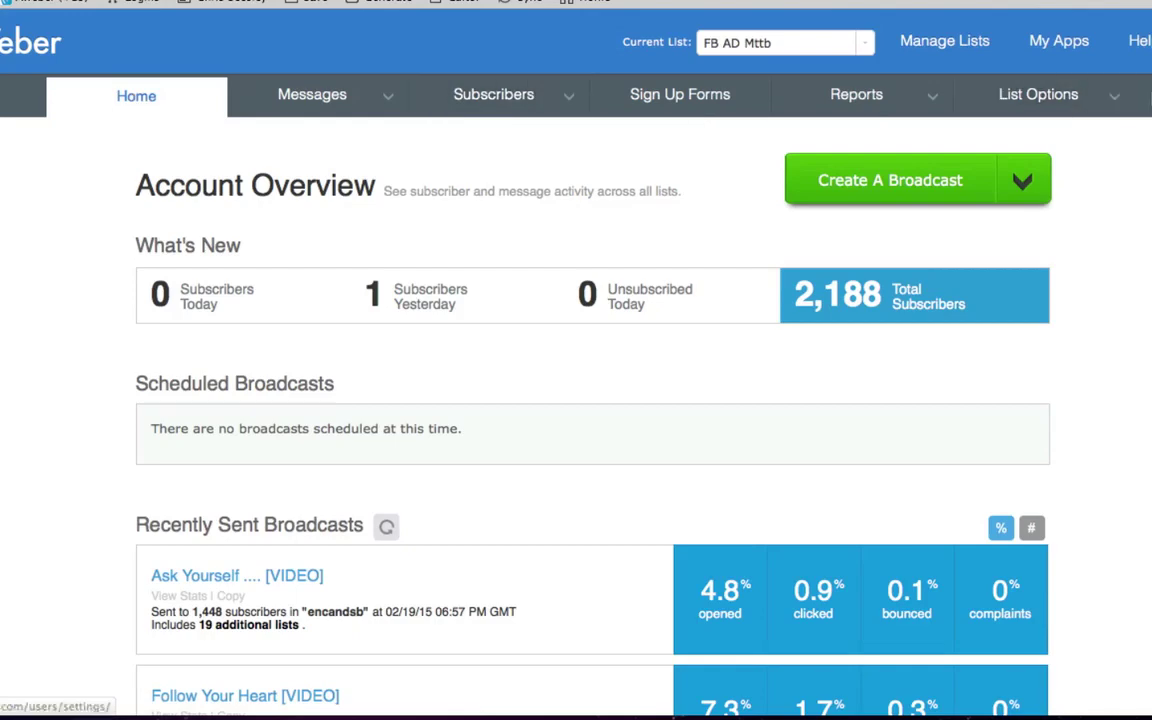
right_click(1012, 42)
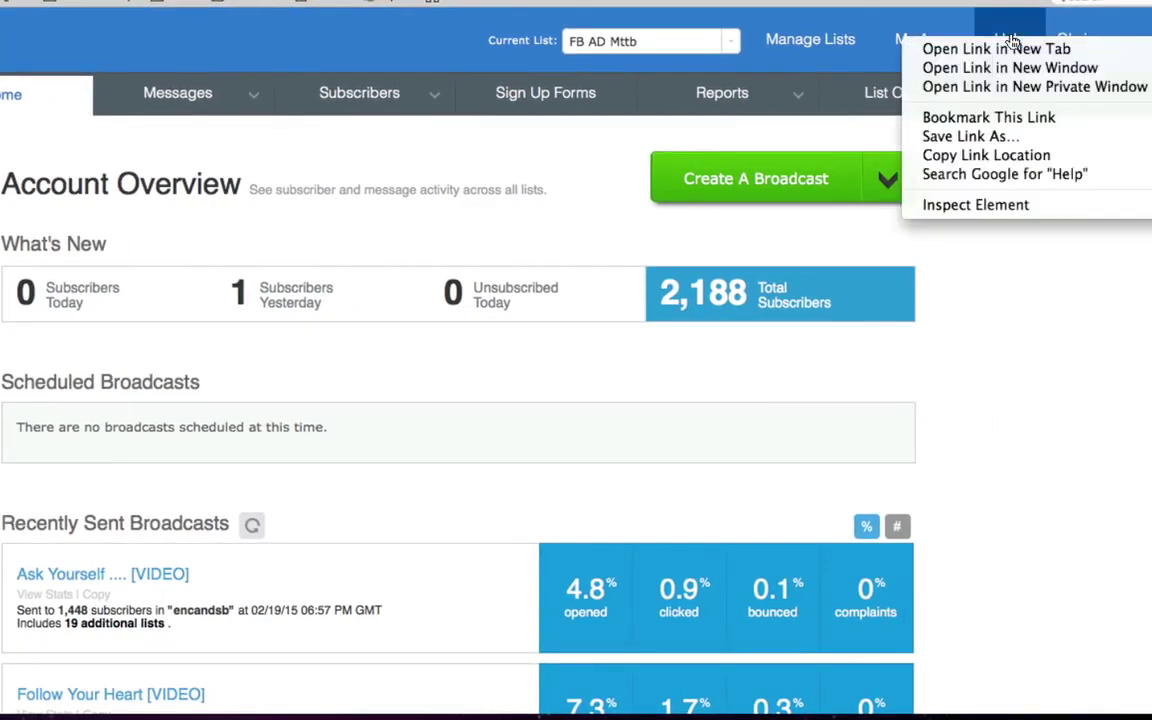
left_click(1009, 52)
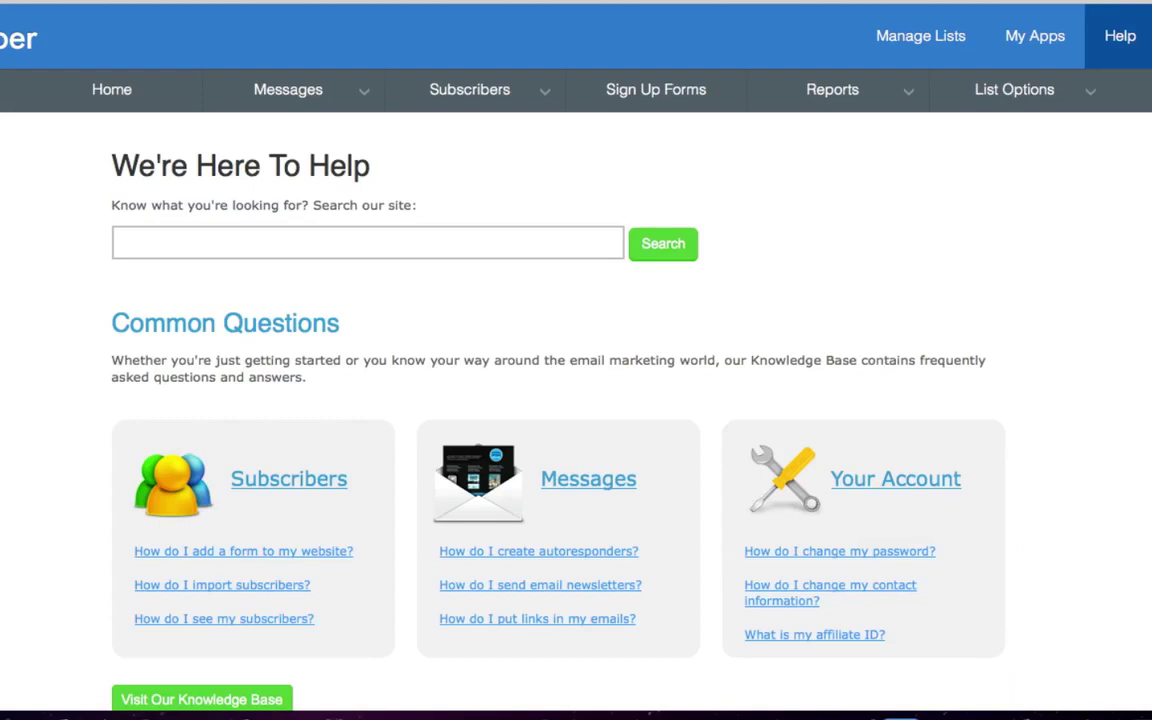
scroll(576, 400, "down", 6)
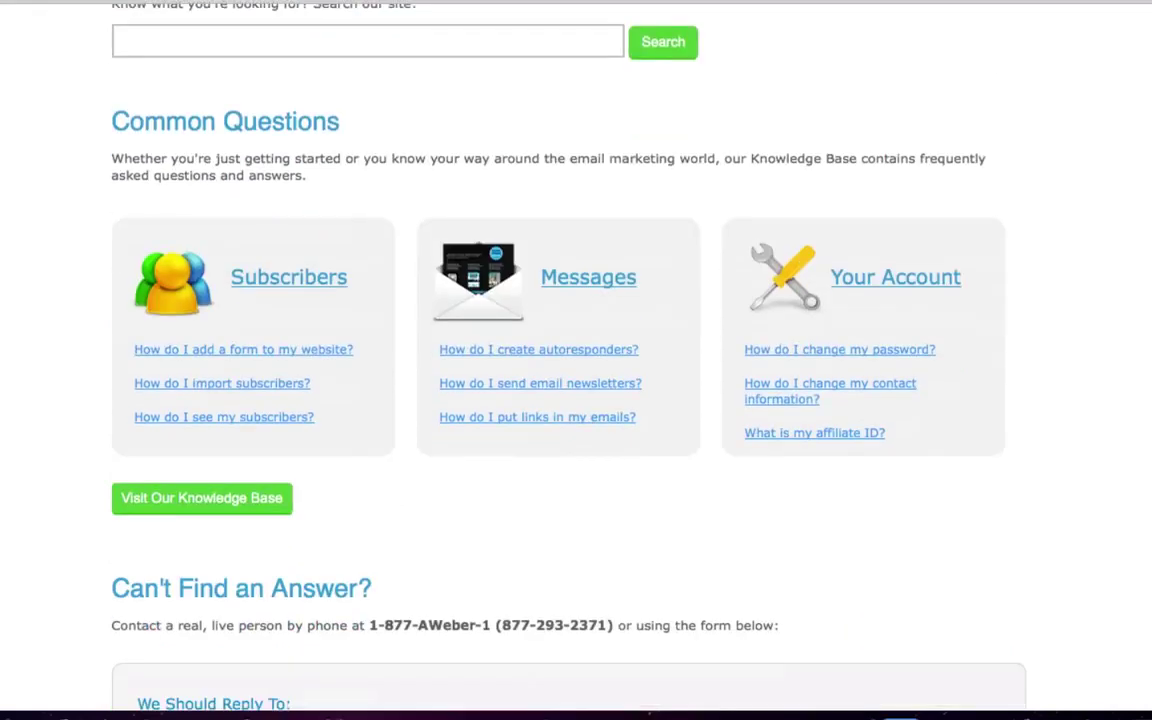
scroll(576, 360, "down", 4)
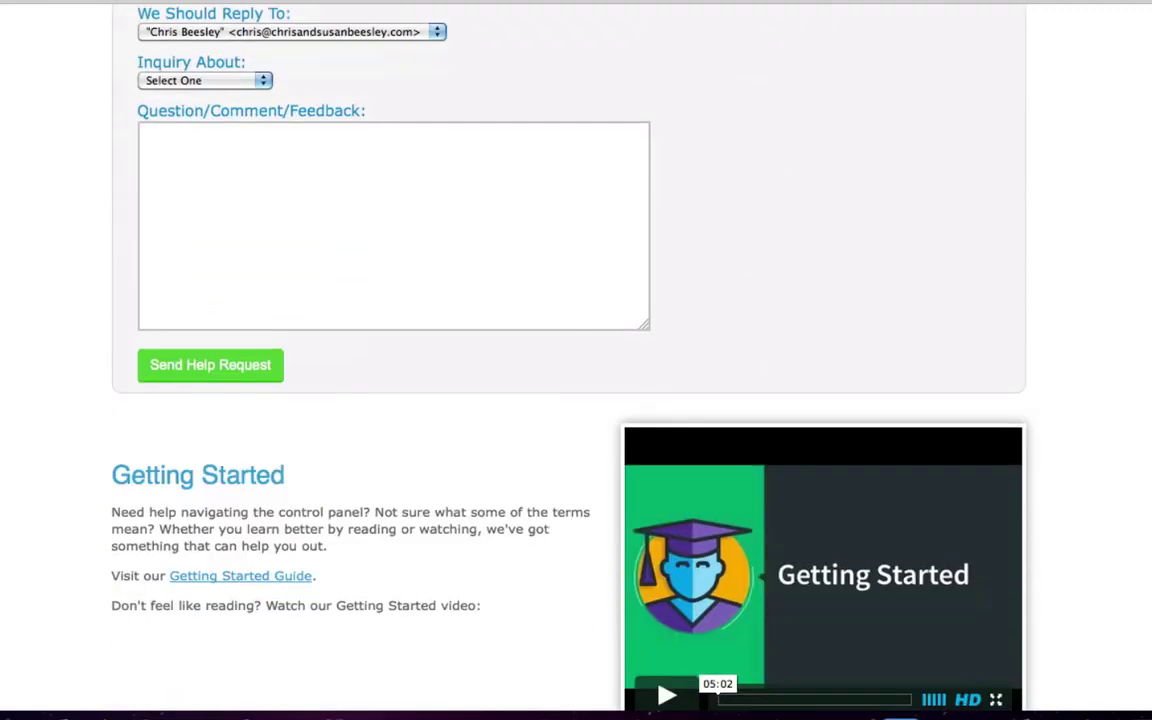
scroll(1137, 173, "down", 5)
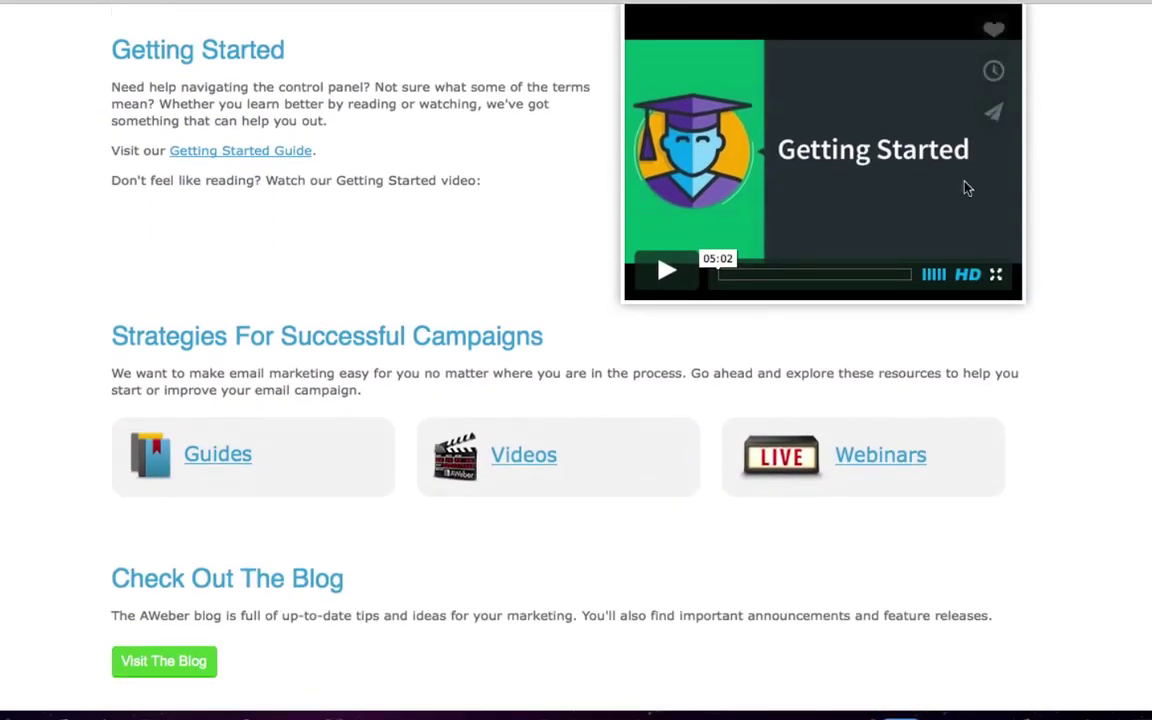
Open the video tutorials from the Help page and browse AWeber's full video collection on Vimeo
left_click(524, 455)
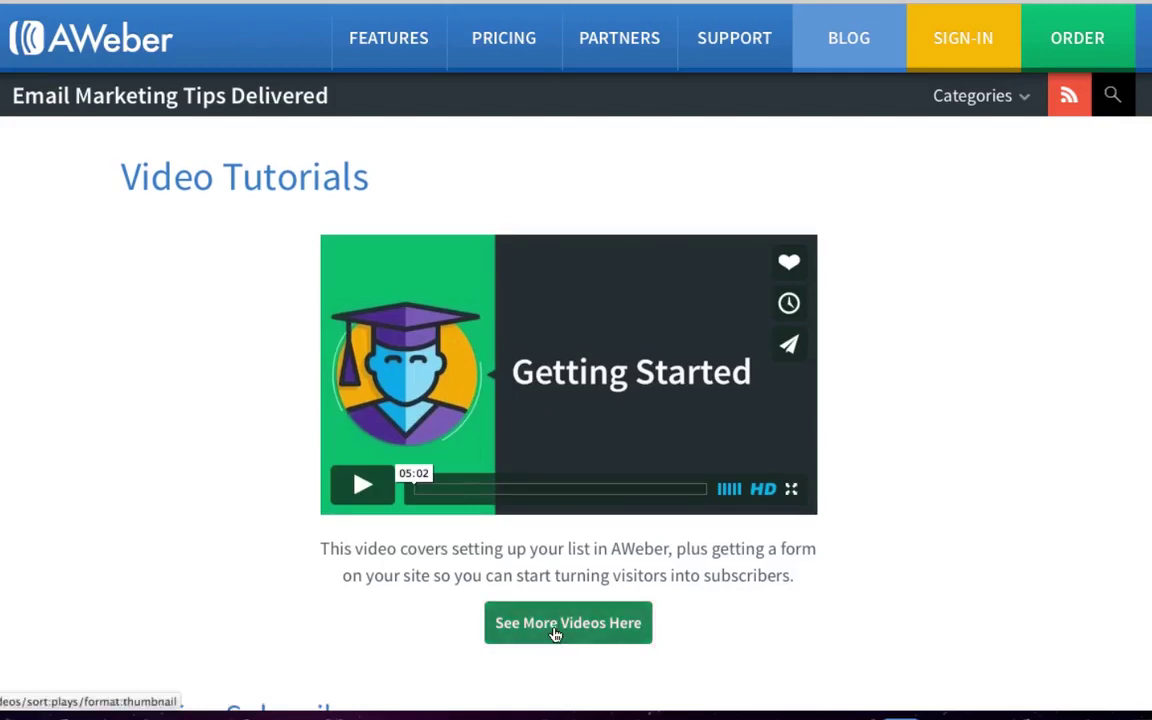
left_click(556, 633)
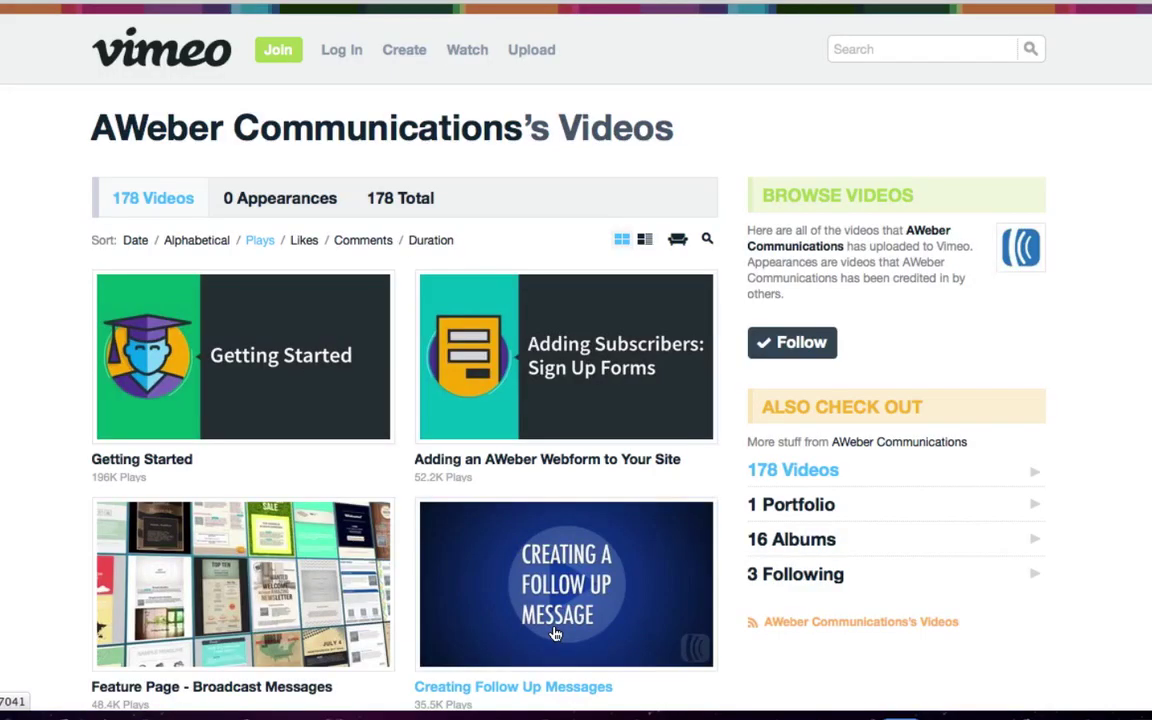
scroll(400, 400, "down", 5)
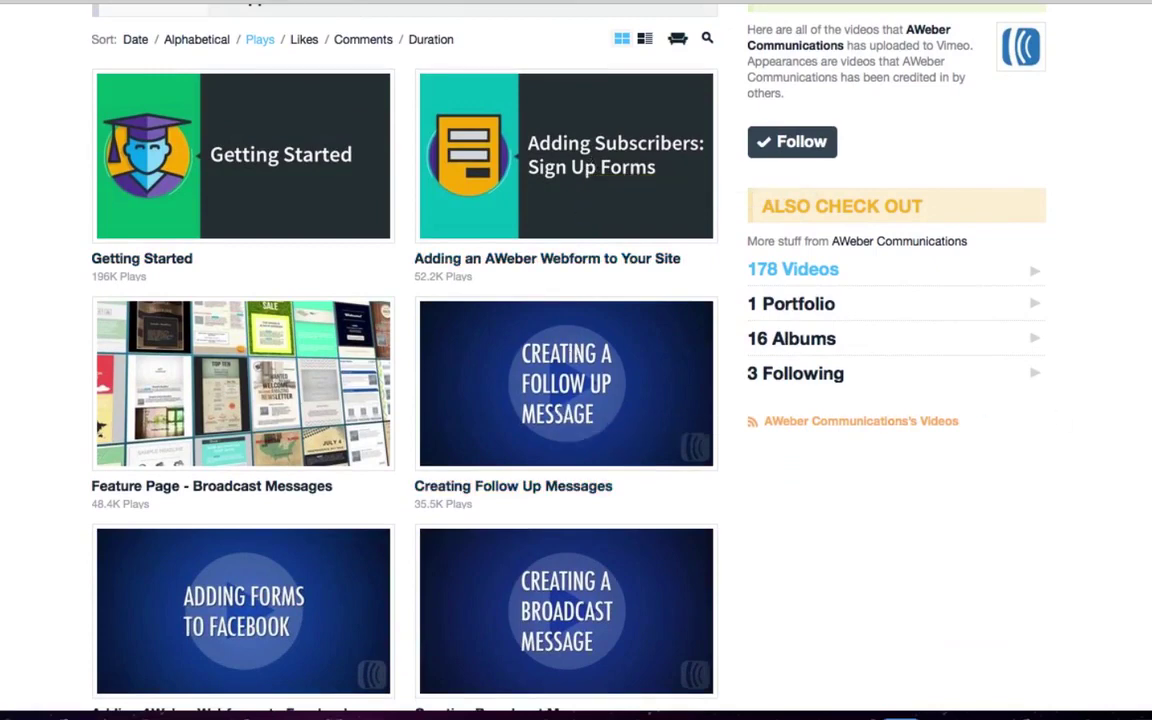
scroll(625, 374, "down", 5)
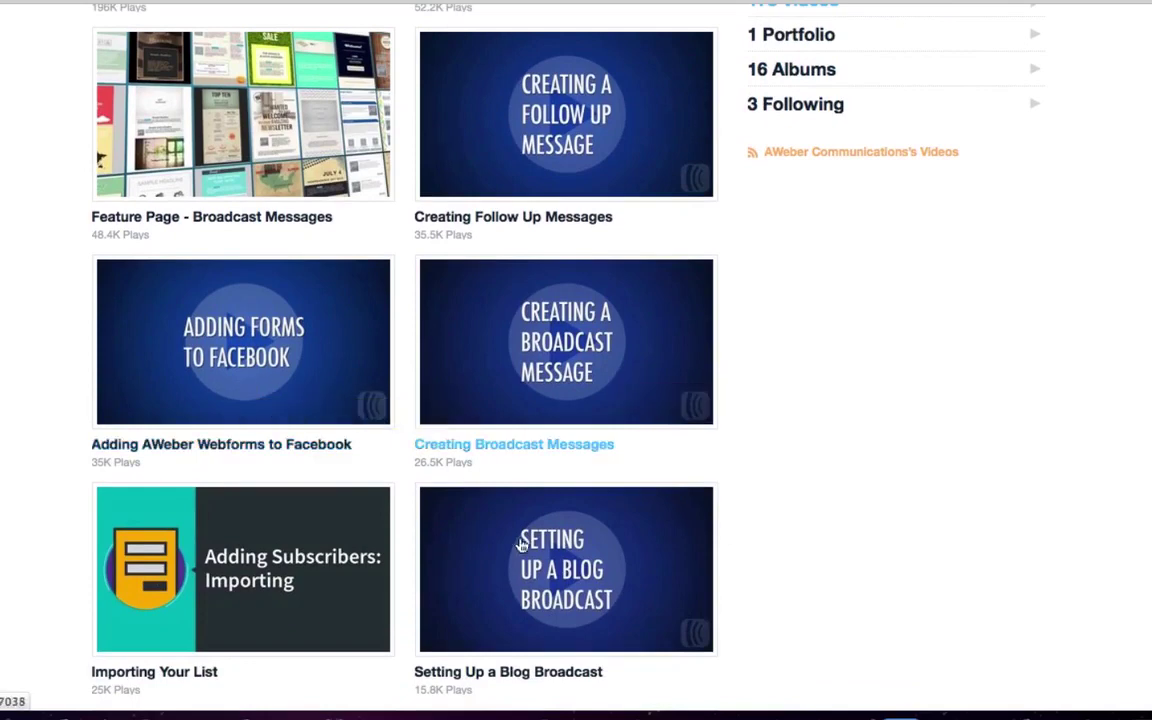
scroll(918, 574, "down", 3)
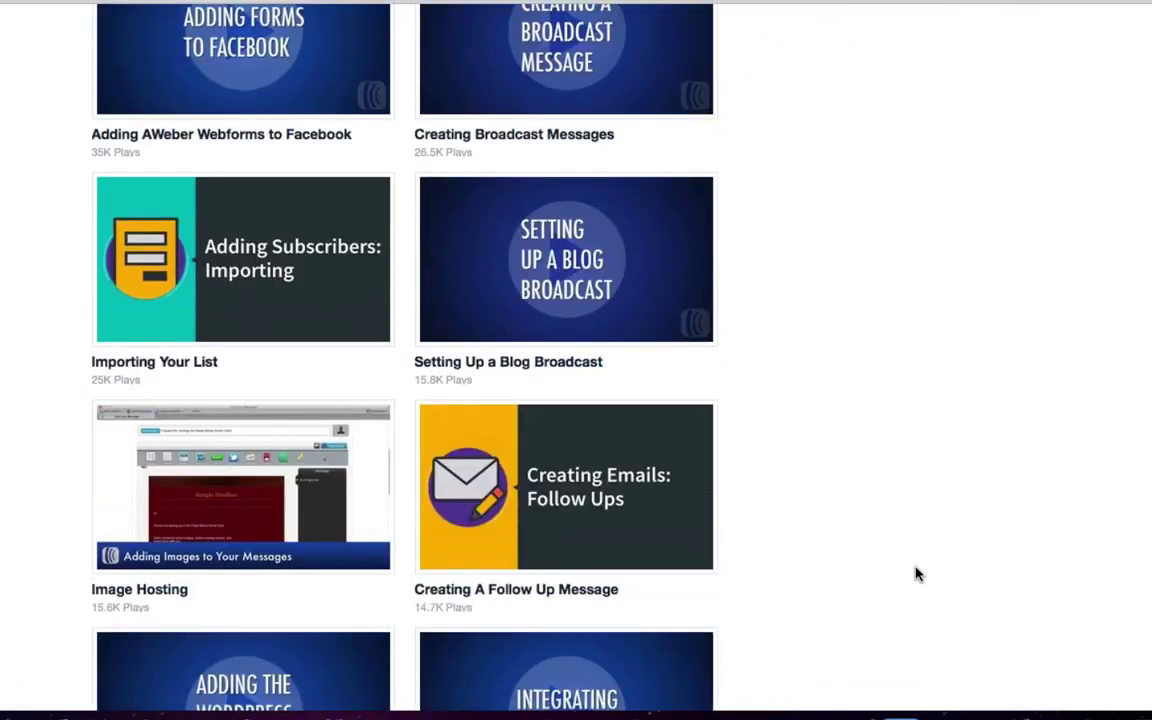